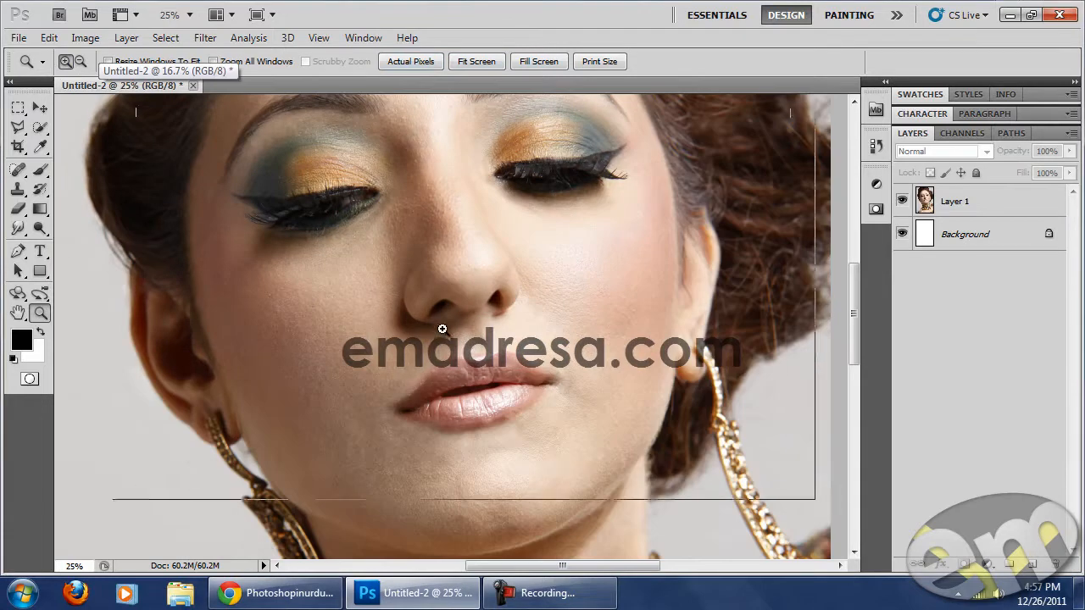
Examine the portrait's skin on the nose, cheeks, lips, chin and neck at 50% magnification.
left_click(405, 351)
scroll(381, 351, "down", 1)
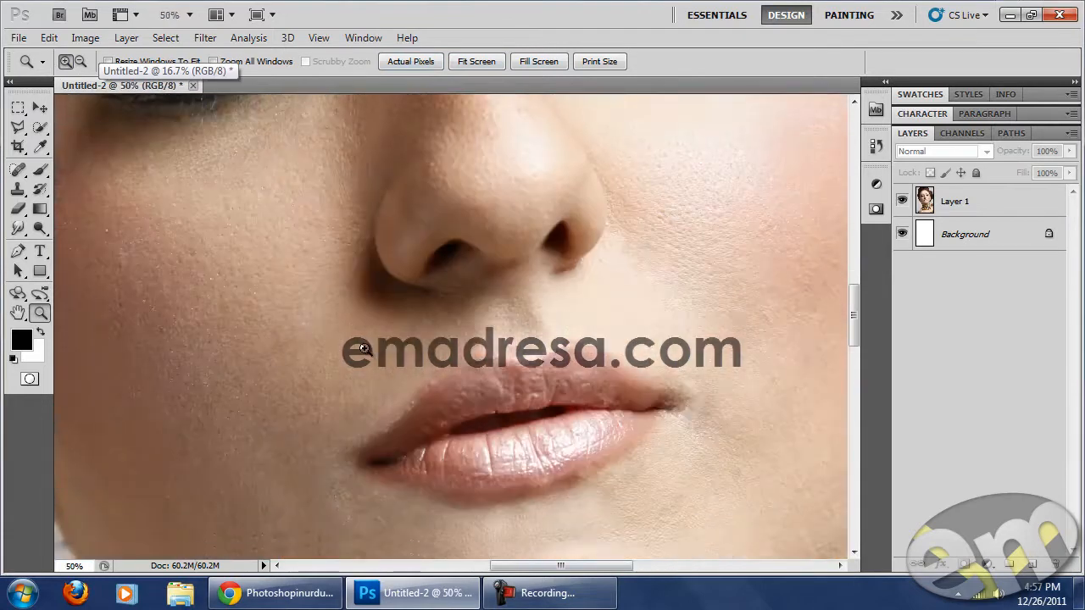
scroll(362, 307, "up", 1)
scroll(363, 307, "up", 2)
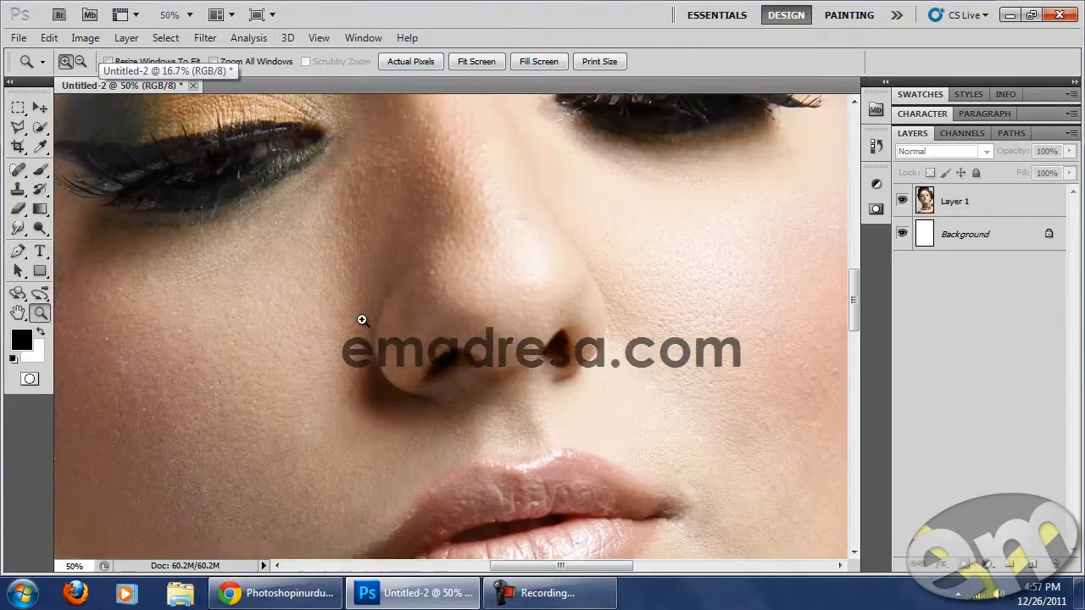
scroll(325, 329, "down", 1)
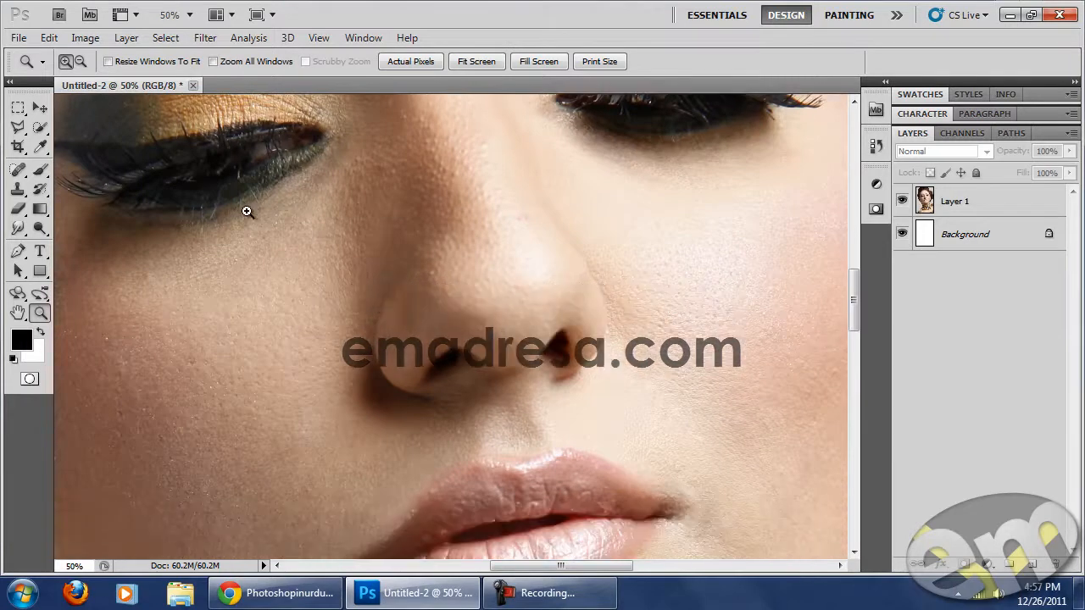
scroll(254, 317, "down", 3)
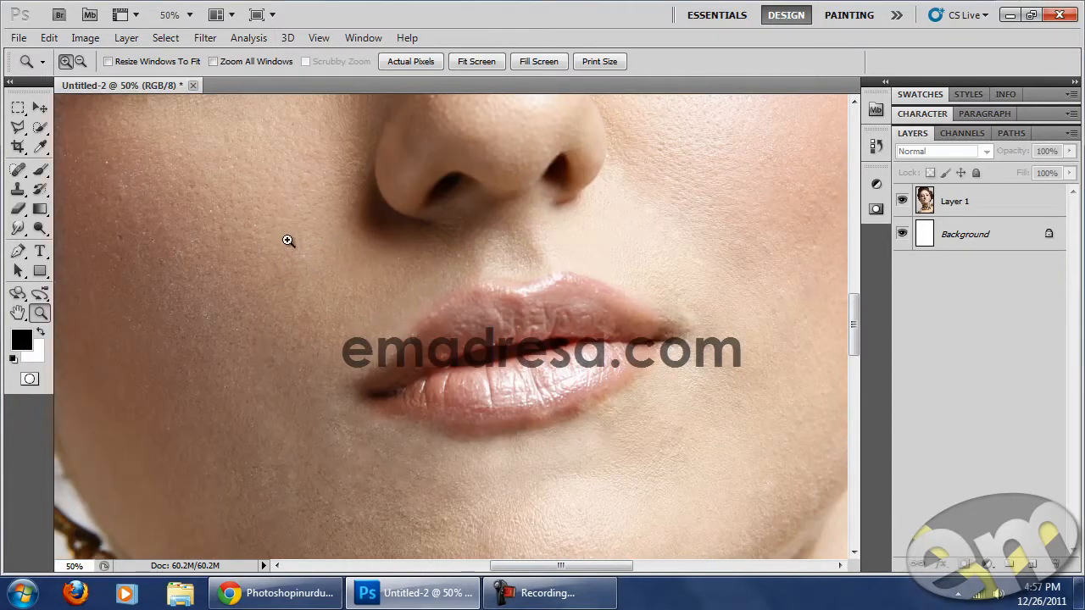
mouse_move(600, 566)
left_mouse_down()
mouse_move(575, 578)
mouse_move(619, 571)
left_mouse_up()
scroll(616, 504, "down", 2)
scroll(574, 471, "down", 3)
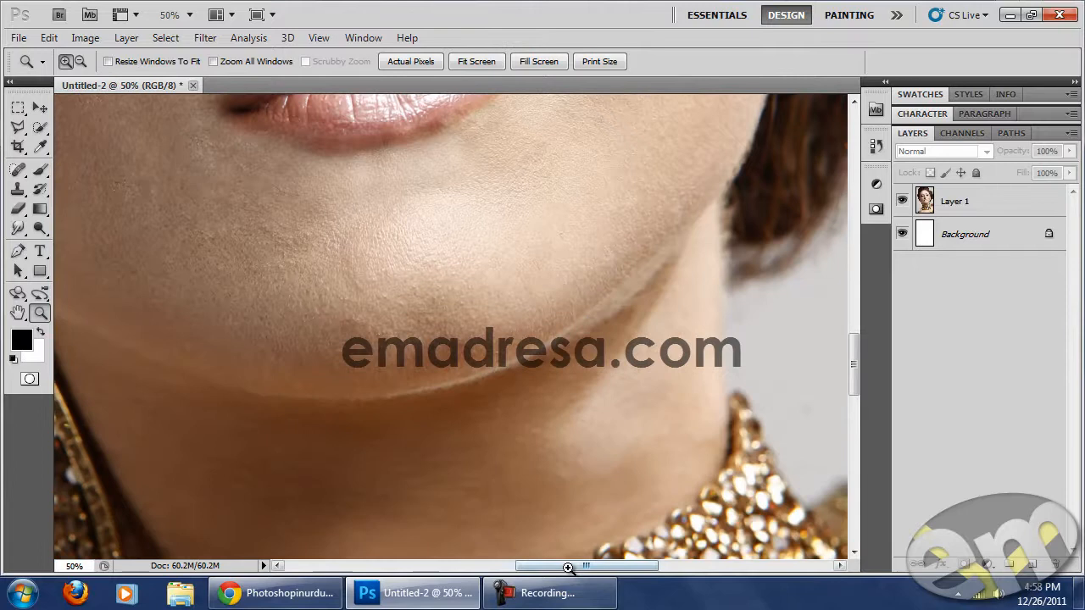
left_click_drag(568, 567, 599, 561)
scroll(560, 462, "down", 2)
scroll(511, 438, "up", 5)
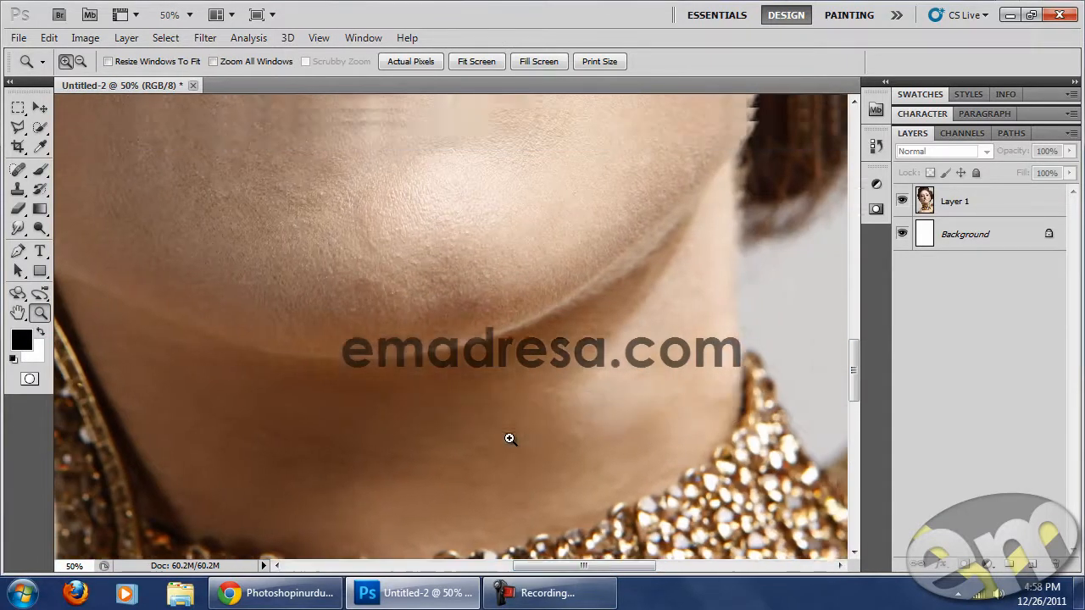
scroll(406, 459, "up", 5)
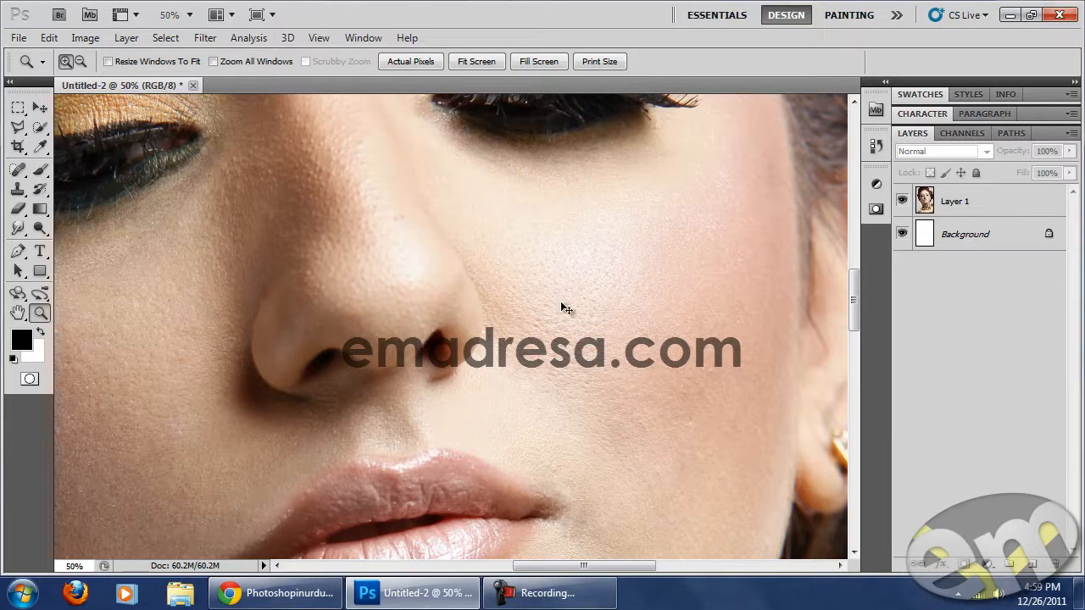
Merge Layer 1 down into the Background layer.
key("ctrl+e")
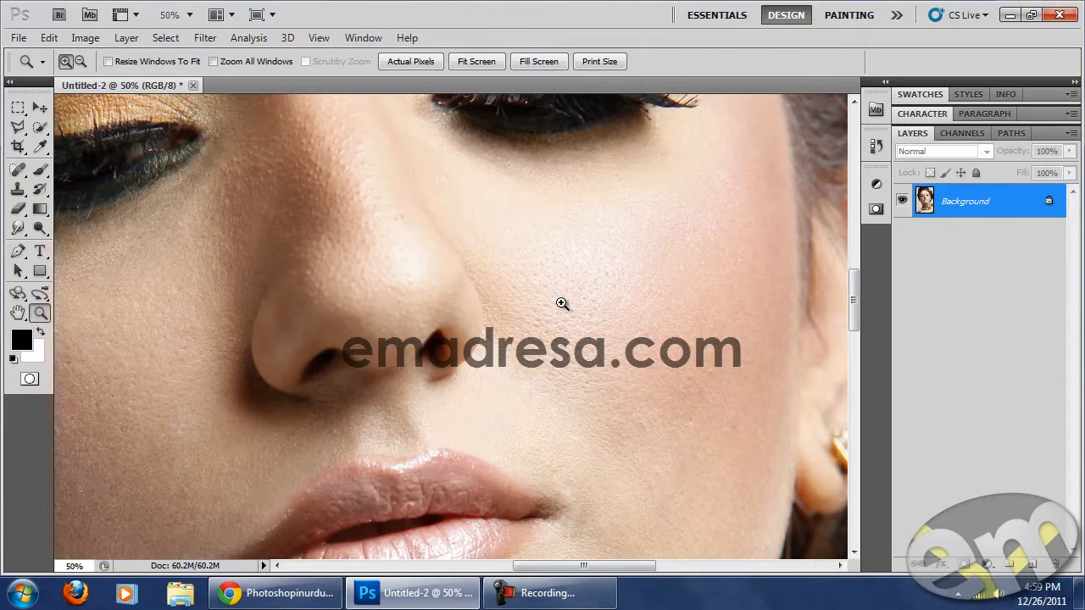
Inspect the merged portrait from the chin and necklace up to the forehead and hairline for areas needing retouching.
key("space")
left_click_drag(427, 411, 531, 276)
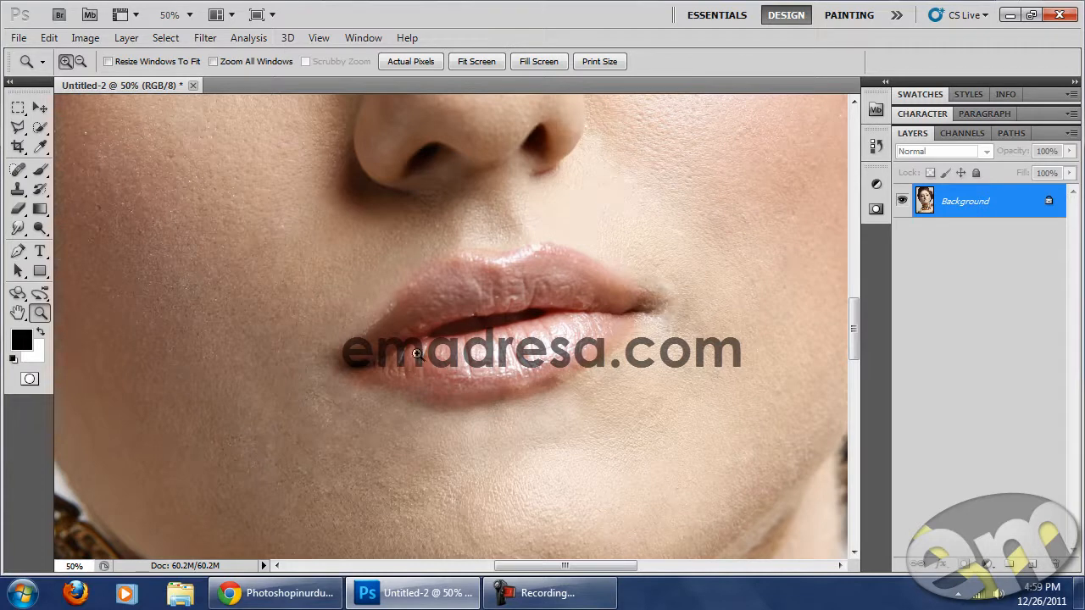
left_click_drag(497, 439, 583, 248)
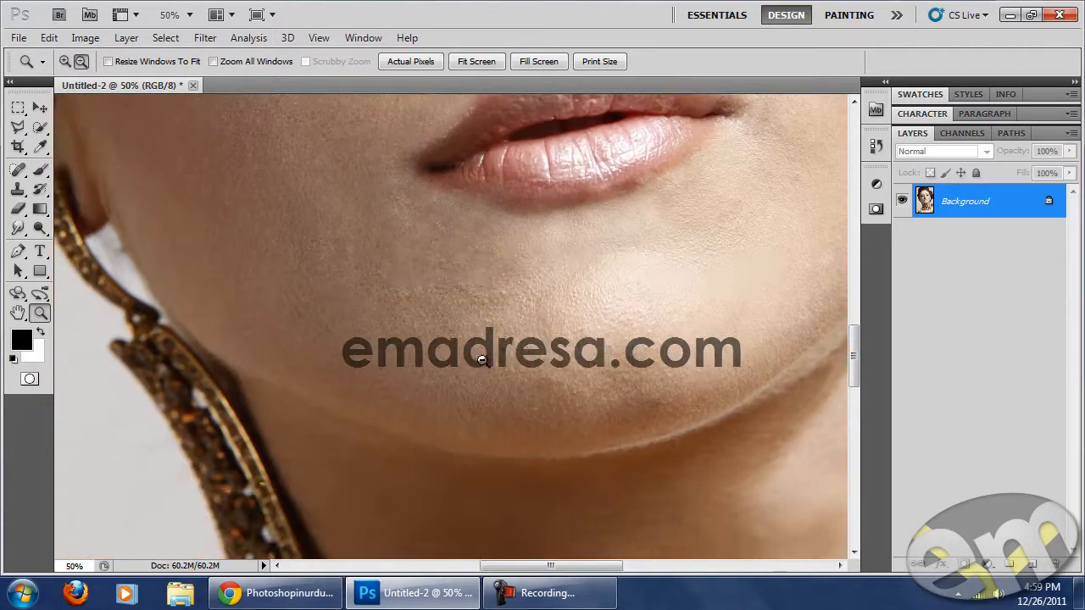
left_click(480, 361)
left_click(522, 361)
left_click_drag(547, 424, 502, 291)
left_click_drag(576, 473, 578, 322)
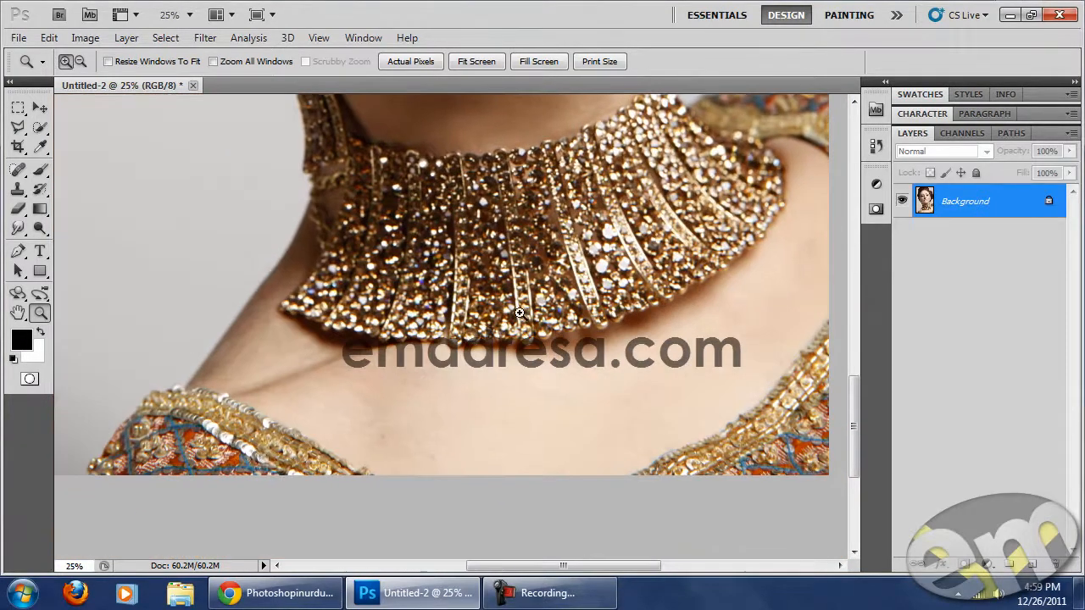
scroll(509, 235, "up", 10)
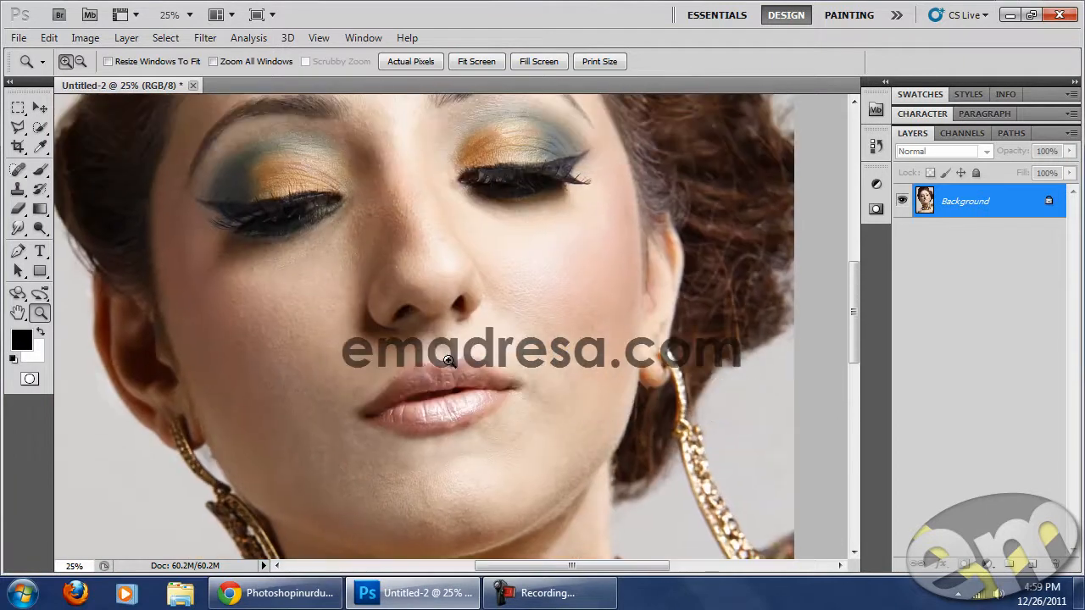
scroll(448, 359, "up", 5)
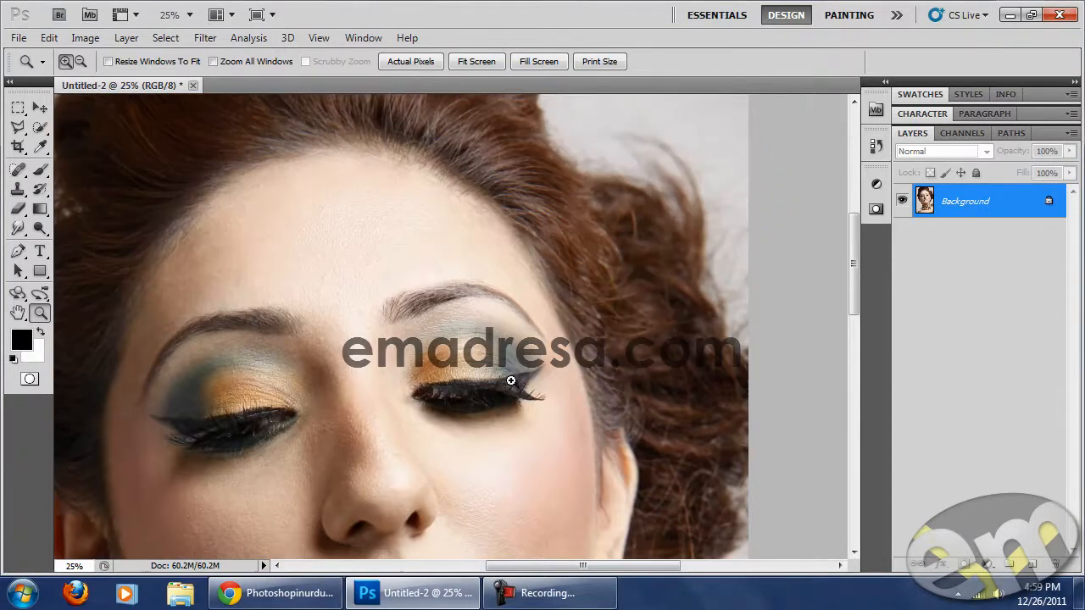
left_click_drag(338, 196, 433, 257)
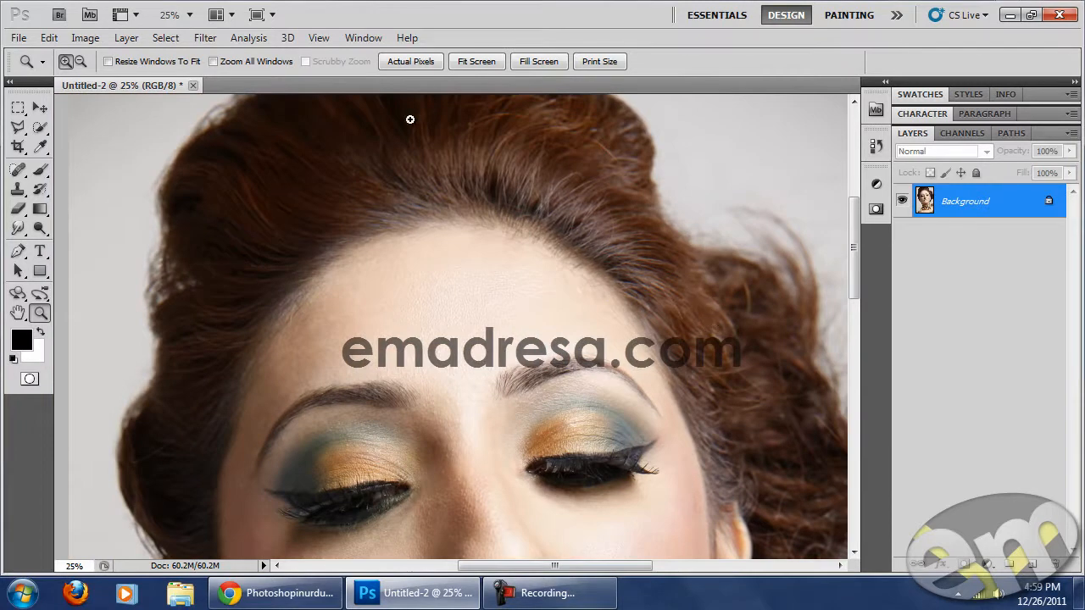
left_click(417, 62)
scroll(458, 293, "up", 1)
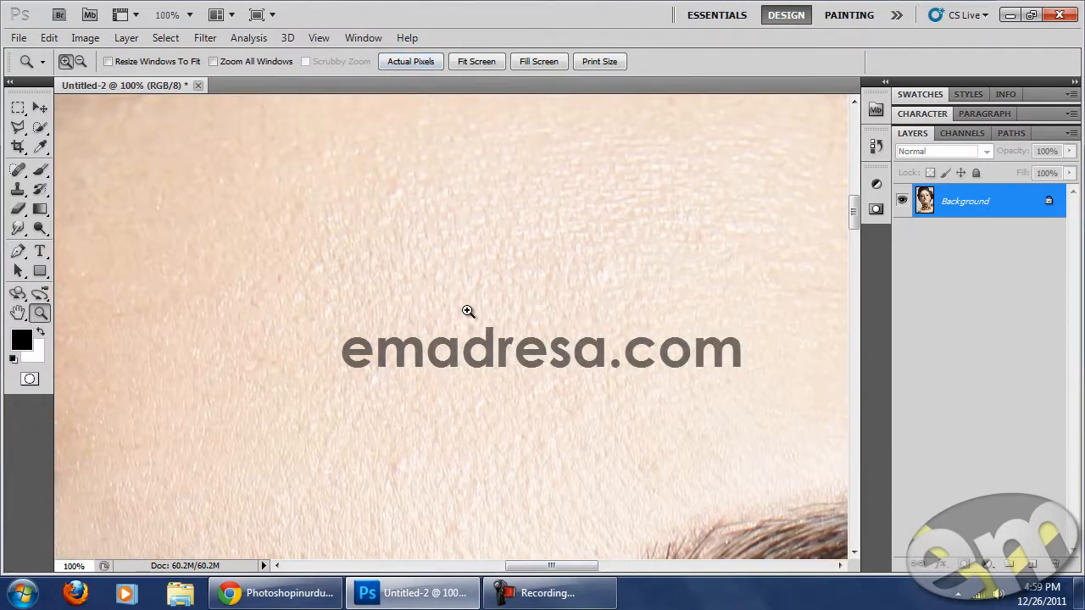
left_click(474, 310, "alt")
left_click(490, 293, "alt")
scroll(441, 356, "up", 5)
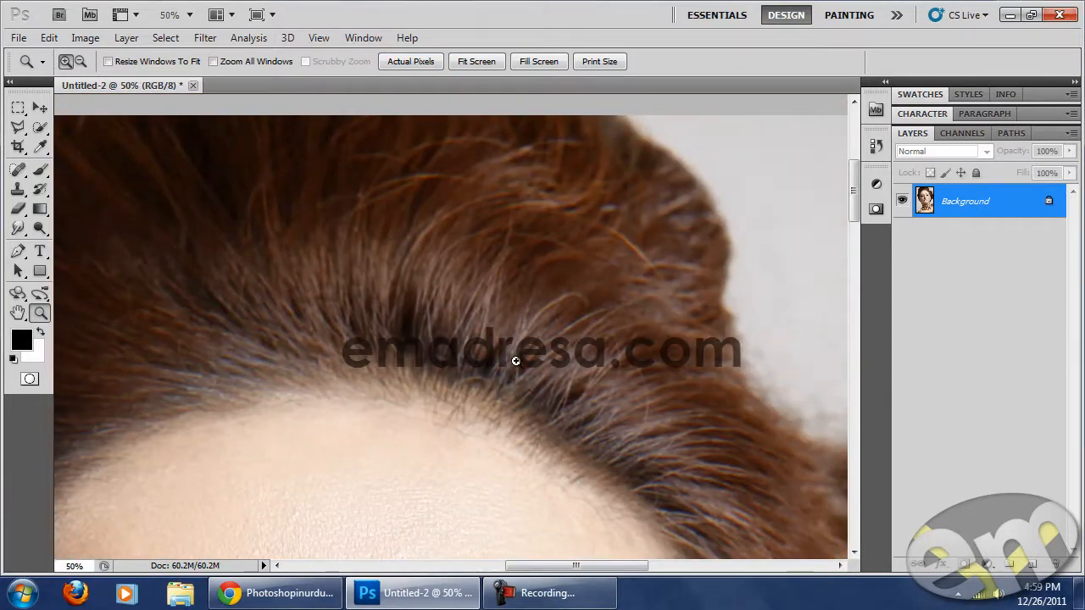
left_click_drag(525, 426, 410, 372)
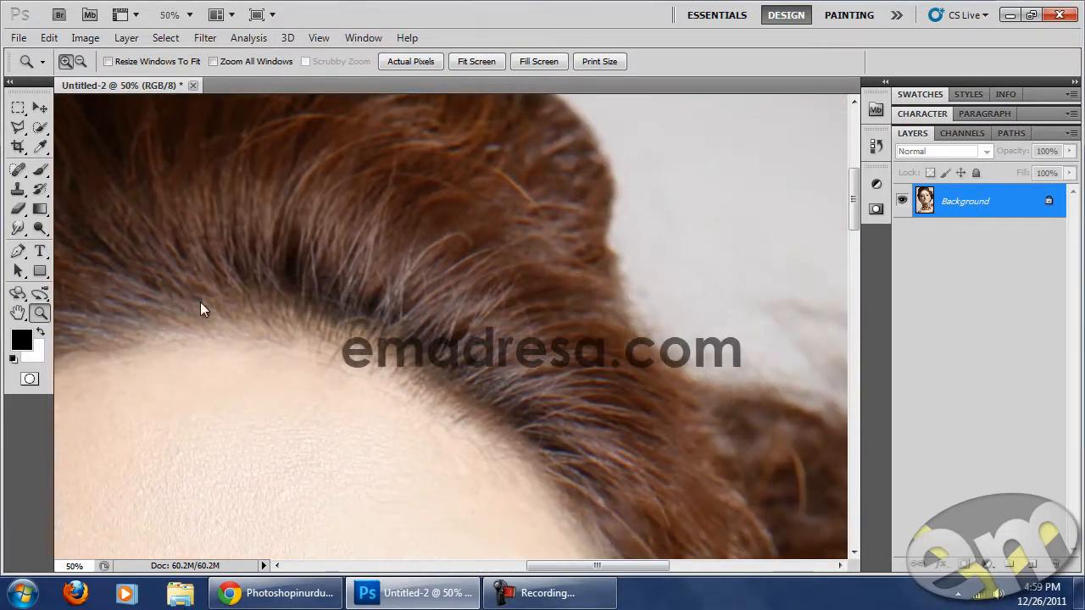
Set up the Spot Healing Brush in Content-Aware mode with a size of 50 px and a hardness of 64%.
right_click(19, 172)
left_click(85, 171)
right_click(459, 312)
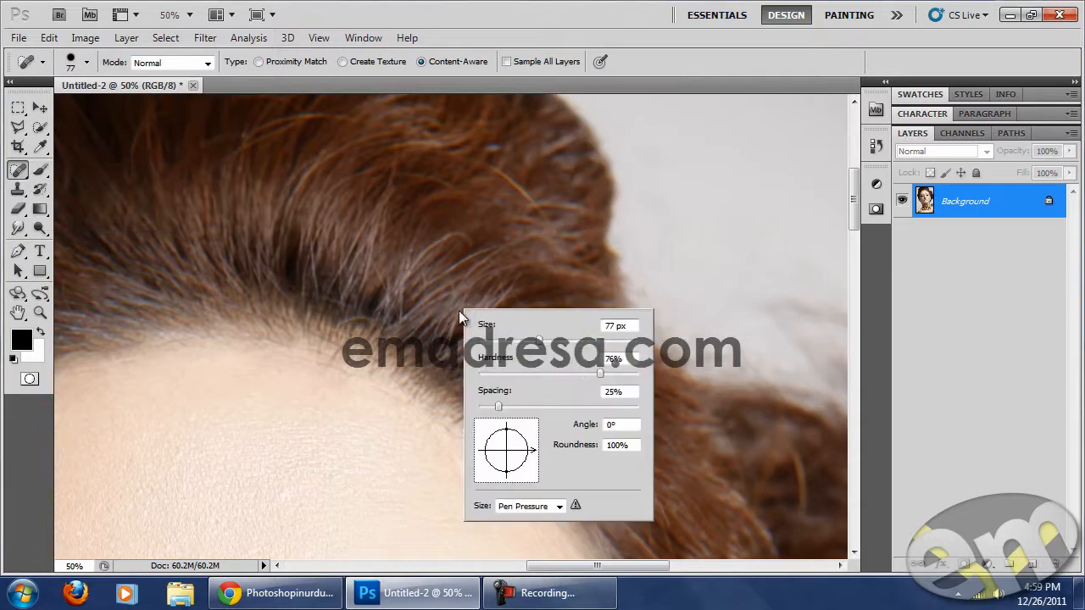
left_click(582, 379)
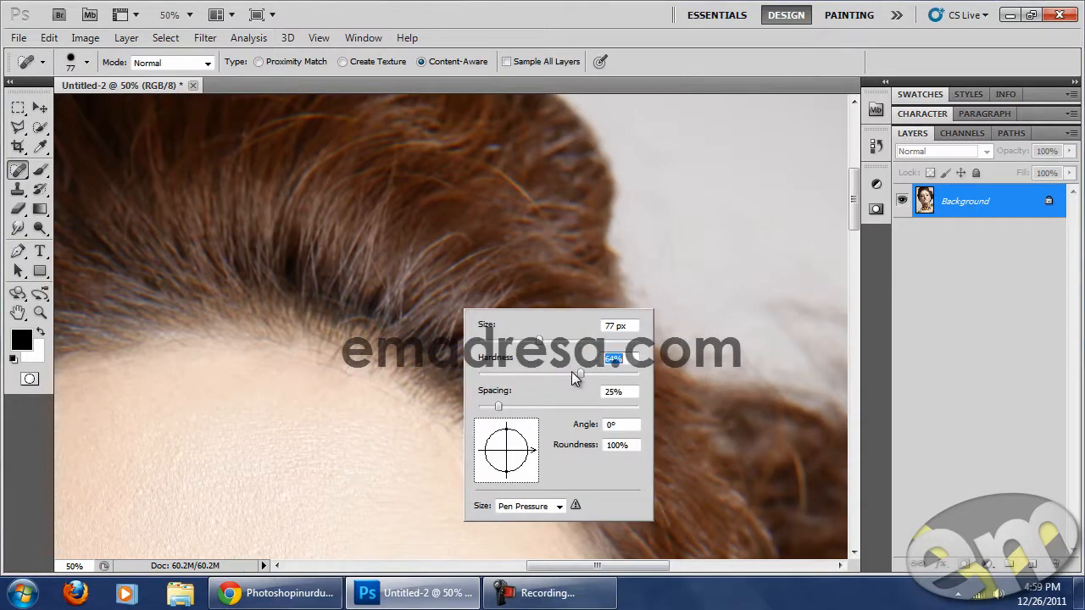
left_click_drag(539, 341, 519, 348)
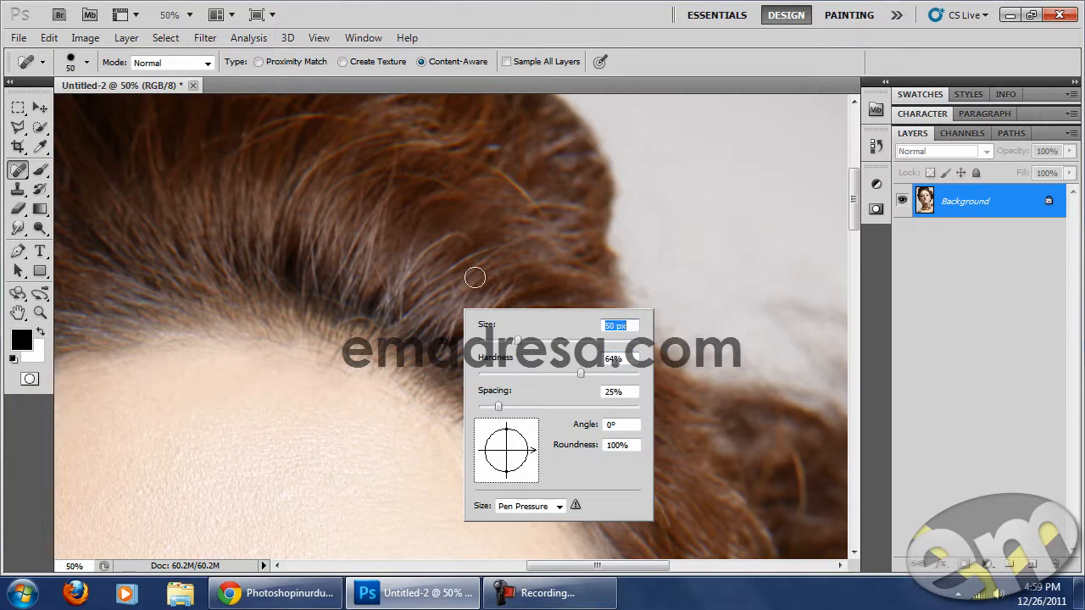
Heal stray hairs over the forehead hairline and in the hair beside the ear, reducing the brush size to 37 px.
mouse_move(413, 271)
left_mouse_down()
mouse_move(472, 230)
mouse_move(506, 321)
mouse_move(481, 270)
left_mouse_up()
mouse_move(489, 337)
left_mouse_down()
mouse_move(483, 280)
mouse_move(469, 288)
mouse_move(465, 268)
left_mouse_up()
left_click_drag(549, 377, 511, 326)
left_click_drag(562, 283, 421, 346)
left_click_drag(629, 499, 492, 174)
mouse_move(564, 416)
left_mouse_down()
mouse_move(542, 322)
mouse_move(542, 254)
left_mouse_up()
left_click_drag(547, 339, 561, 212)
mouse_move(547, 394)
left_mouse_down()
mouse_move(551, 295)
mouse_move(551, 330)
mouse_move(526, 378)
left_mouse_up()
mouse_move(431, 213)
left_mouse_down()
mouse_move(432, 269)
mouse_move(450, 318)
mouse_move(368, 285)
mouse_move(415, 301)
left_mouse_up()
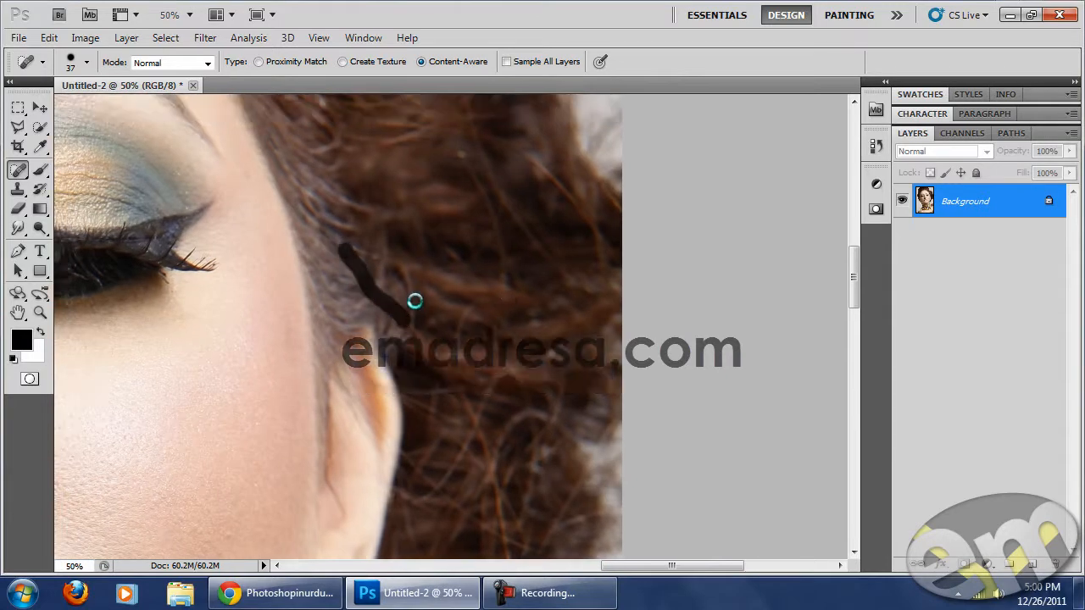
mouse_move(433, 338)
left_mouse_down()
mouse_move(397, 267)
mouse_move(414, 318)
mouse_move(429, 251)
mouse_move(414, 282)
left_mouse_up()
left_click_drag(456, 351, 520, 182)
left_click_drag(527, 308, 565, 103)
left_click_drag(536, 279, 556, 205)
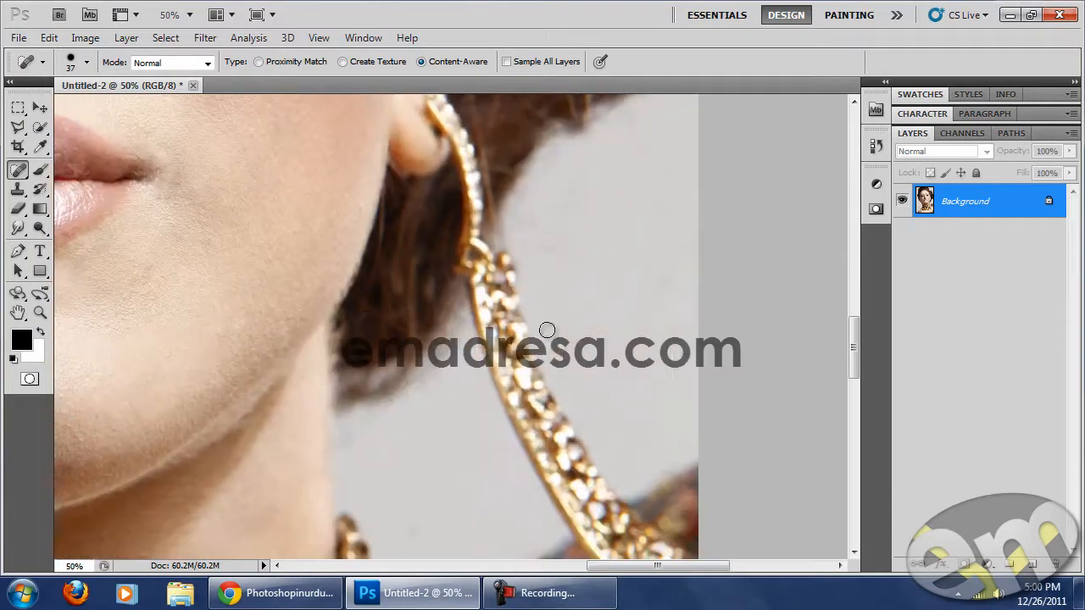
Heal the stray strands and flaws in the dark hair on the opposite side of the head, up to the temple hairline.
left_click_drag(446, 380, 625, 385)
left_click_drag(382, 347, 665, 437)
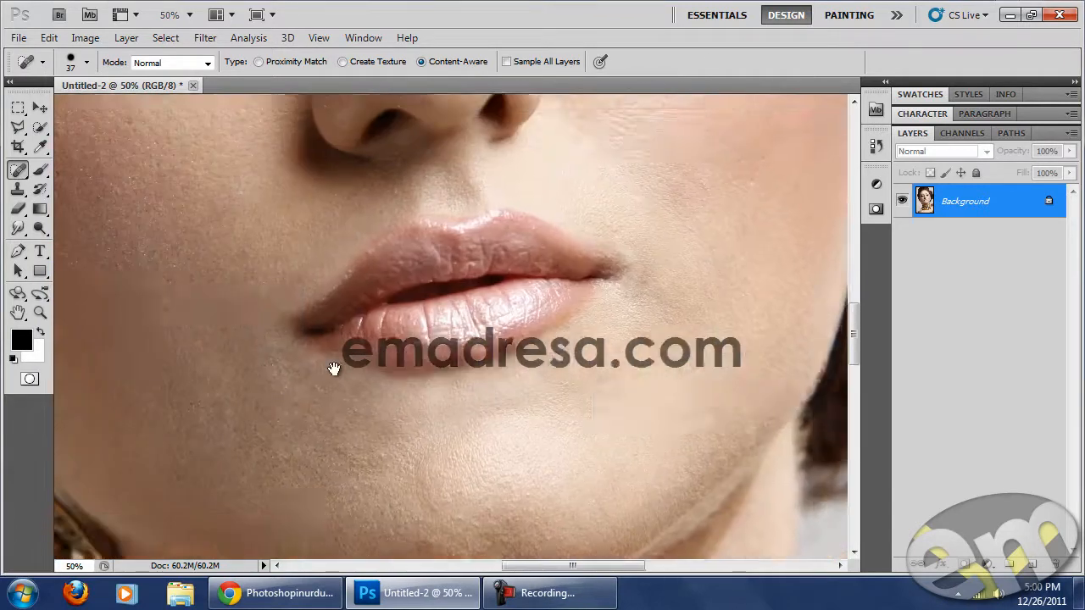
left_click_drag(356, 368, 658, 422)
left_click_drag(318, 352, 538, 430)
left_click_drag(531, 149, 569, 384)
left_click_drag(584, 207, 575, 410)
left_click_drag(617, 340, 644, 254)
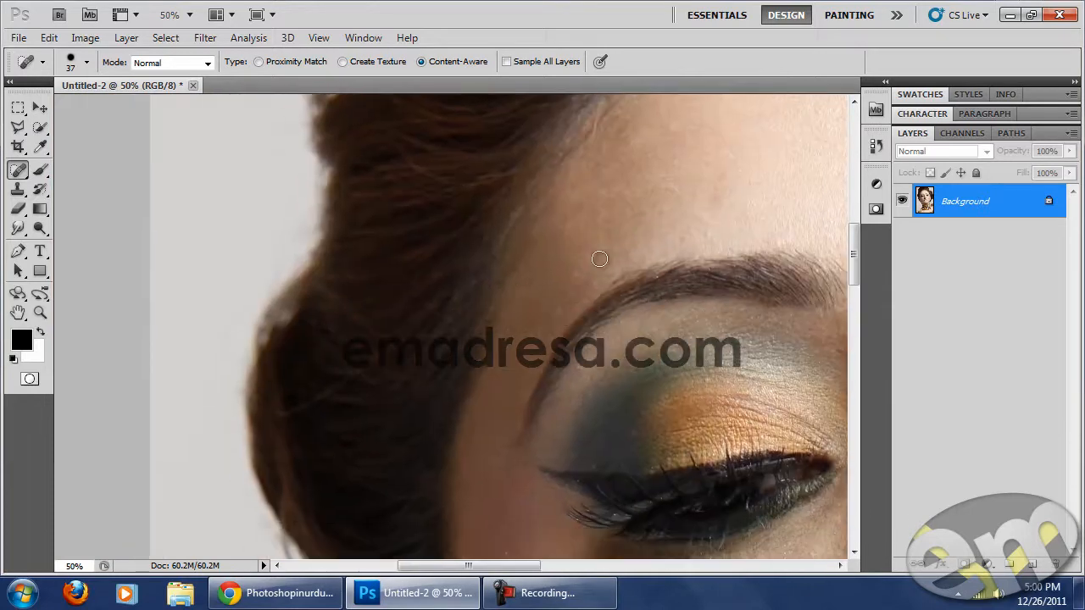
left_click_drag(501, 297, 568, 226)
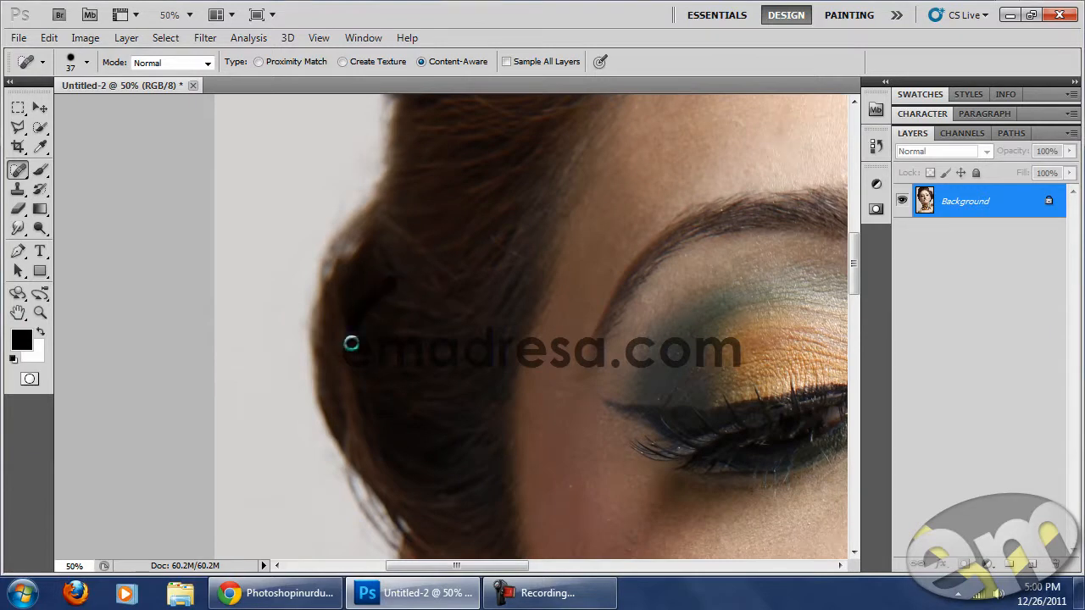
left_click_drag(479, 337, 457, 356)
mouse_move(505, 279)
left_mouse_down()
mouse_move(444, 287)
mouse_move(463, 252)
left_mouse_up()
left_click_drag(509, 288, 417, 385)
left_click_drag(538, 224, 458, 382)
left_click_drag(470, 297, 419, 407)
left_click_drag(452, 323, 431, 340)
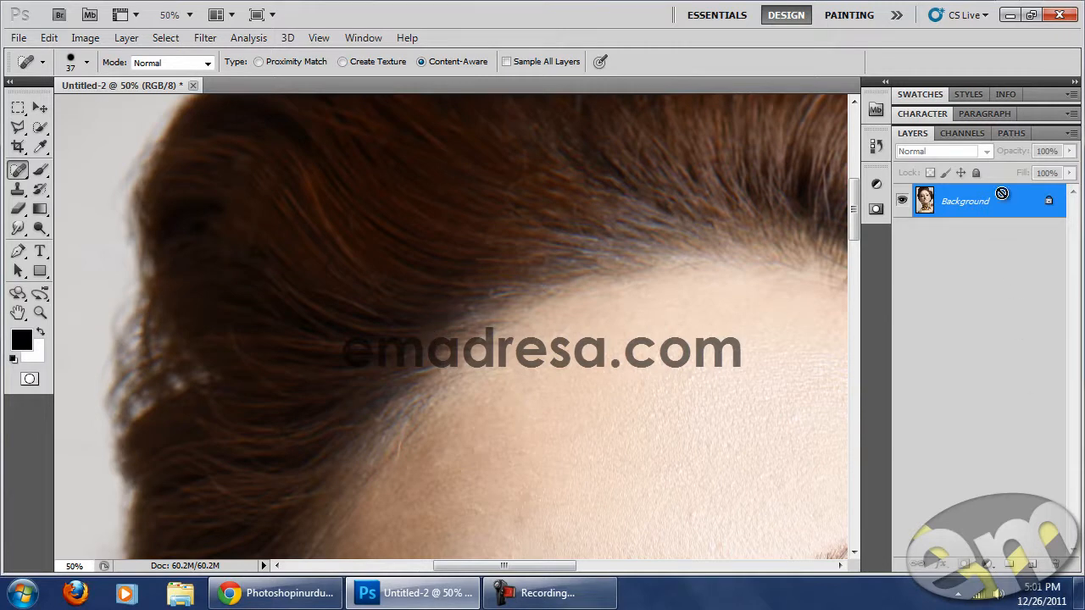
Duplicate the retouched Background layer and set the copy's blending mode to Soft Light.
key("ctrl+j")
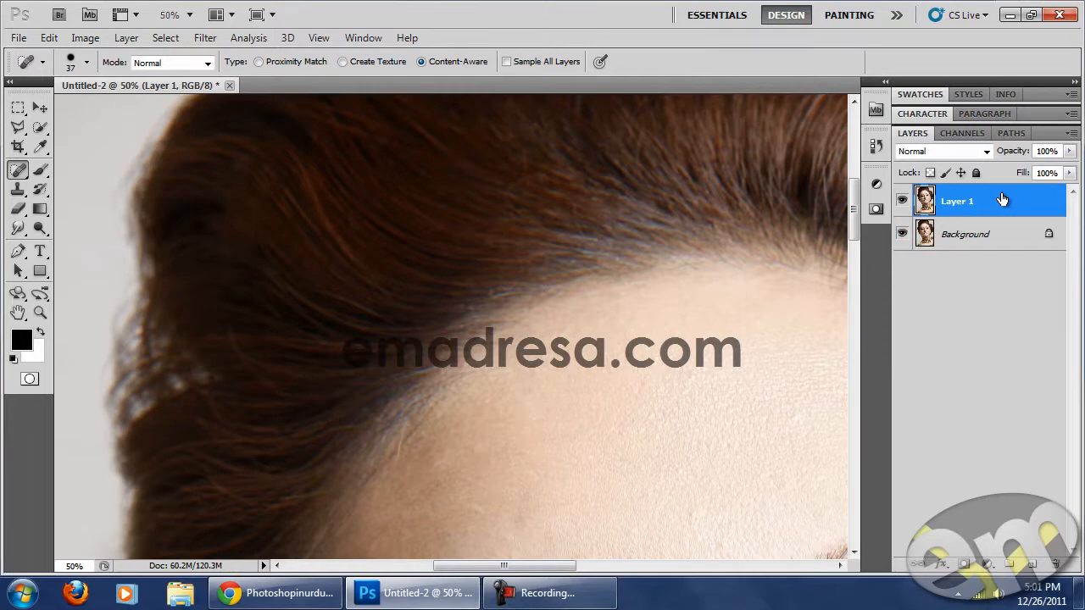
left_click(39, 313)
left_click(568, 416, "alt")
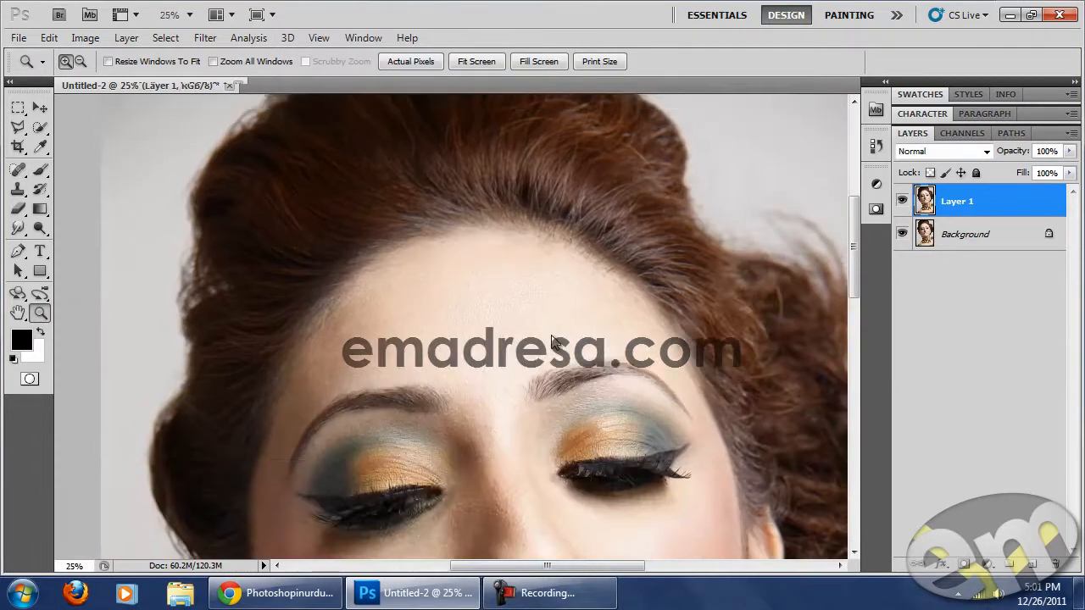
left_click(942, 153)
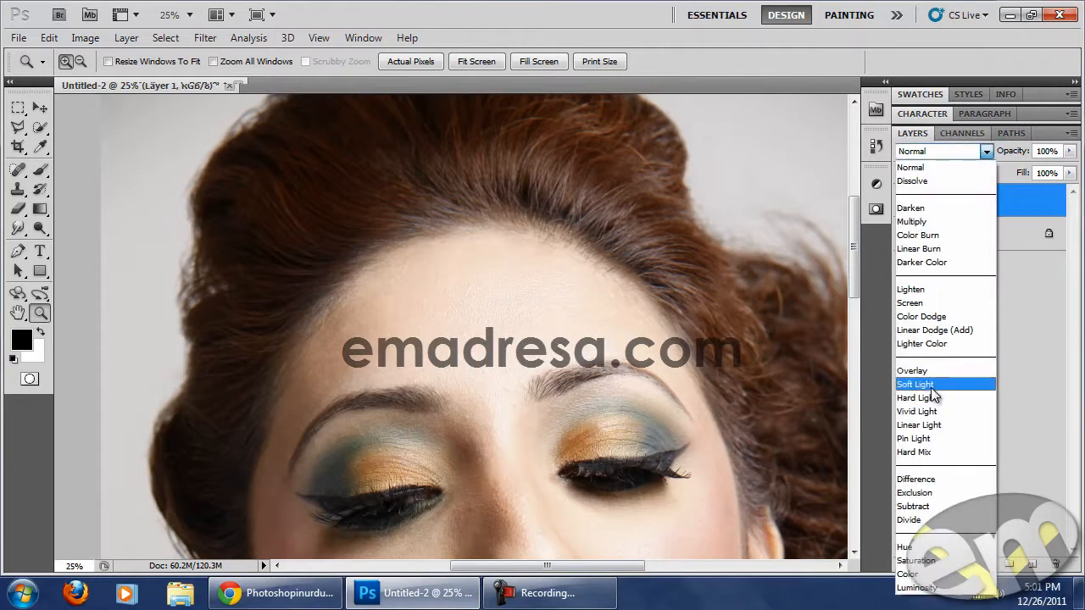
left_click(931, 384)
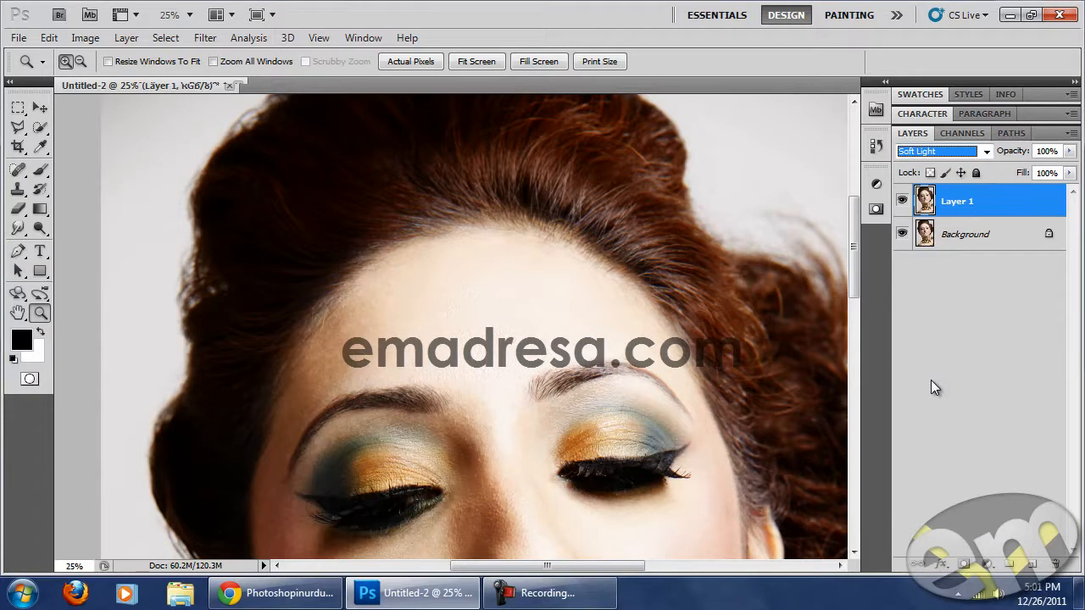
Lower the opacity of the Soft Light layer to 60%.
scroll(853, 238, "down", 1)
mouse_move(853, 237)
left_mouse_down()
mouse_move(854, 255)
mouse_move(854, 231)
left_mouse_up()
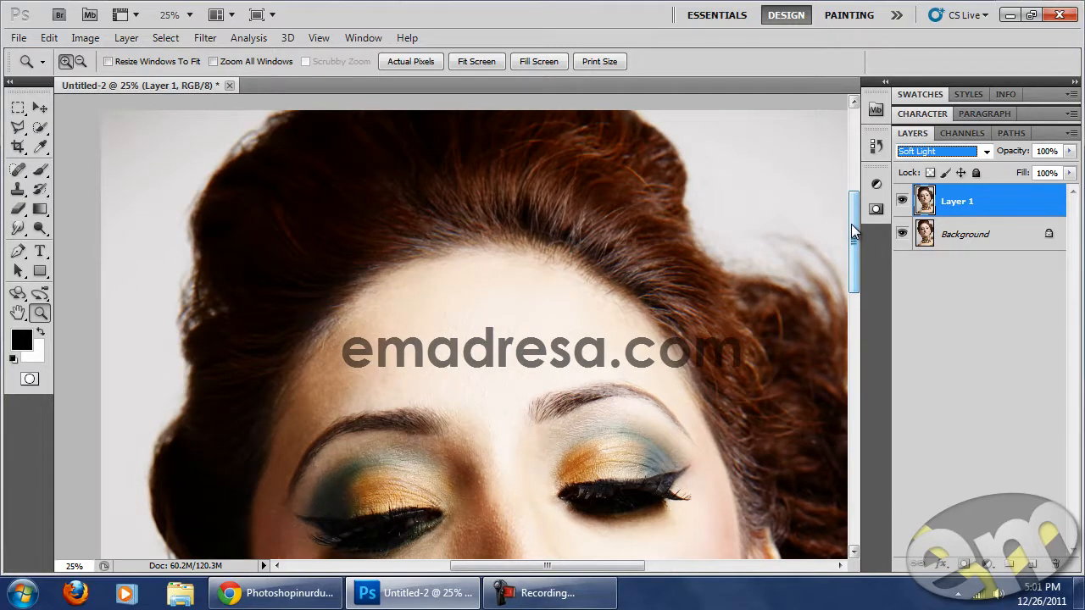
left_click_drag(1021, 154, 989, 154)
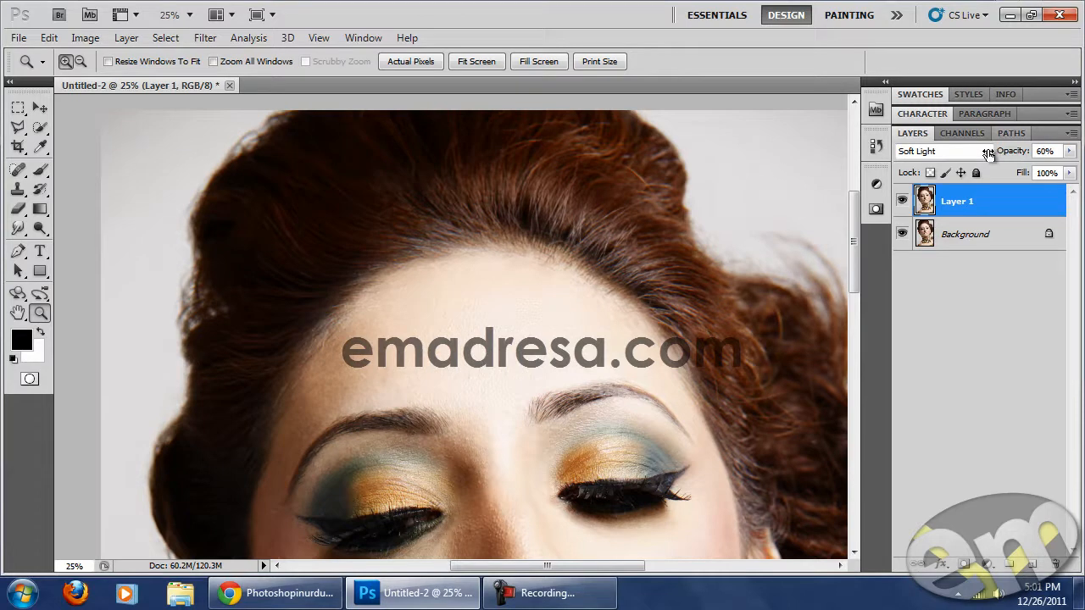
Compare the portrait with and without the Soft Light layer by toggling its visibility, leaving it shown.
left_click(902, 203)
left_click(902, 204)
left_click(902, 204)
left_click(901, 204)
left_click(902, 204)
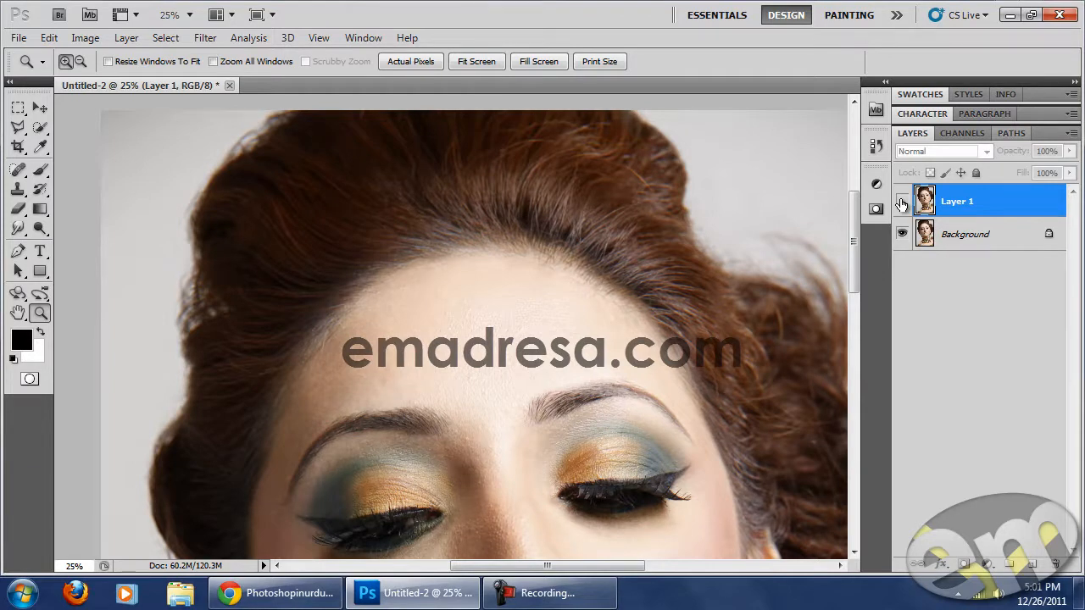
left_click(901, 204)
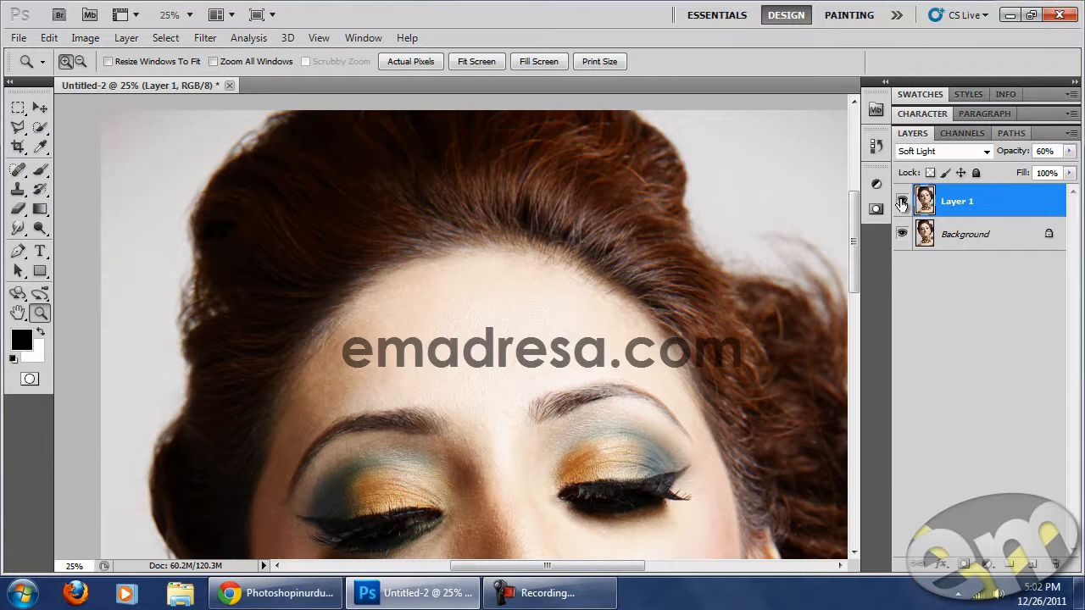
Add a layer mask to the Soft Light layer.
left_click(963, 565)
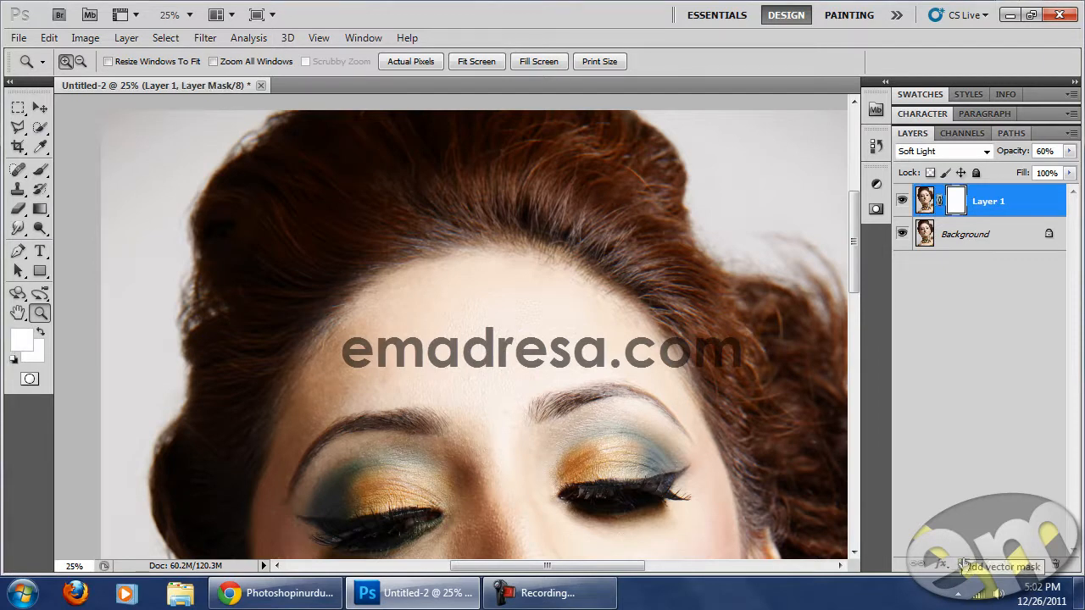
Invert the Soft Light layer's mask to black and set up a soft Brush of 339 px with 0% hardness.
key("ctrl+i")
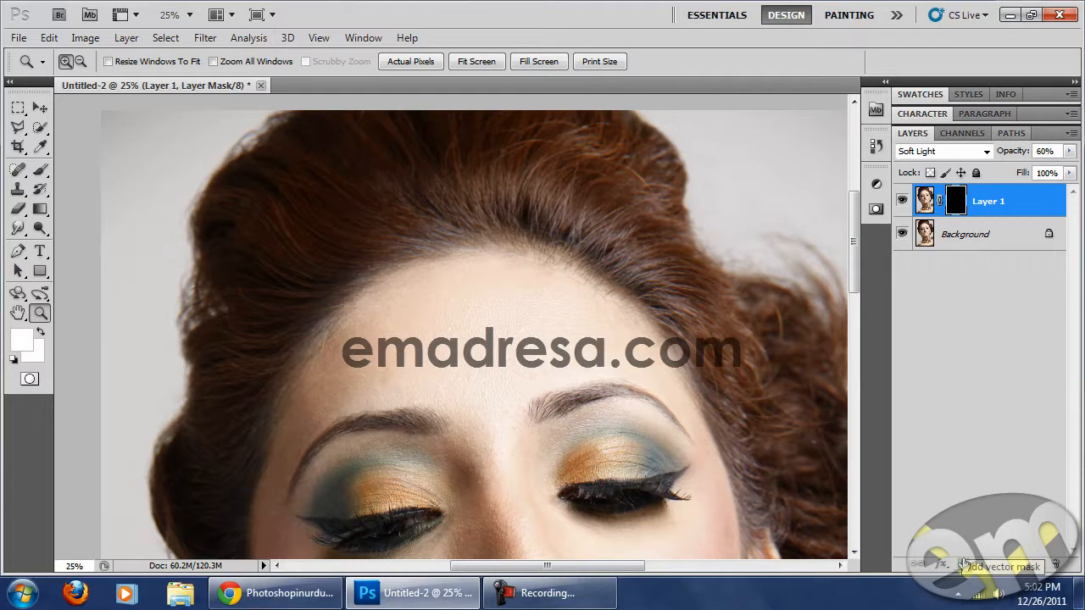
left_click(40, 170)
left_click_drag(257, 62, 446, 64)
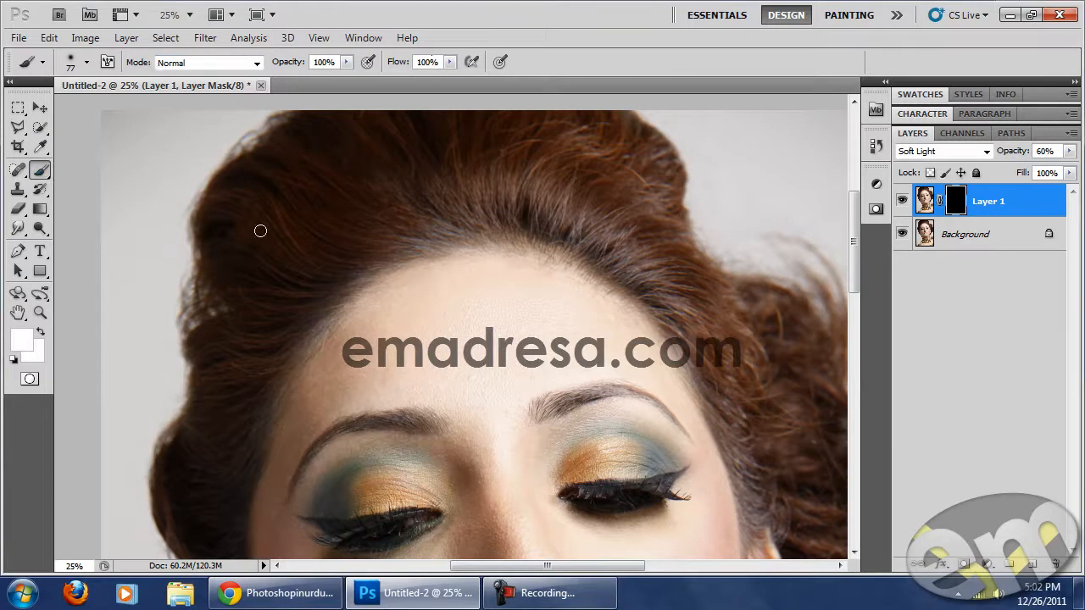
right_click(359, 233)
left_click_drag(462, 270, 505, 269)
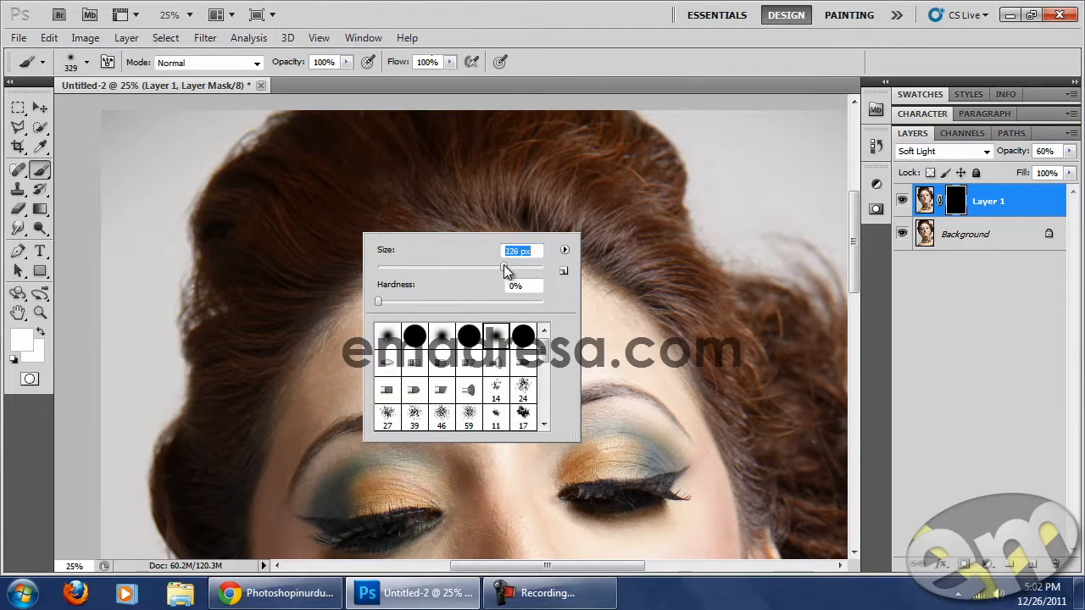
left_click_drag(509, 268, 511, 266)
left_click(207, 88)
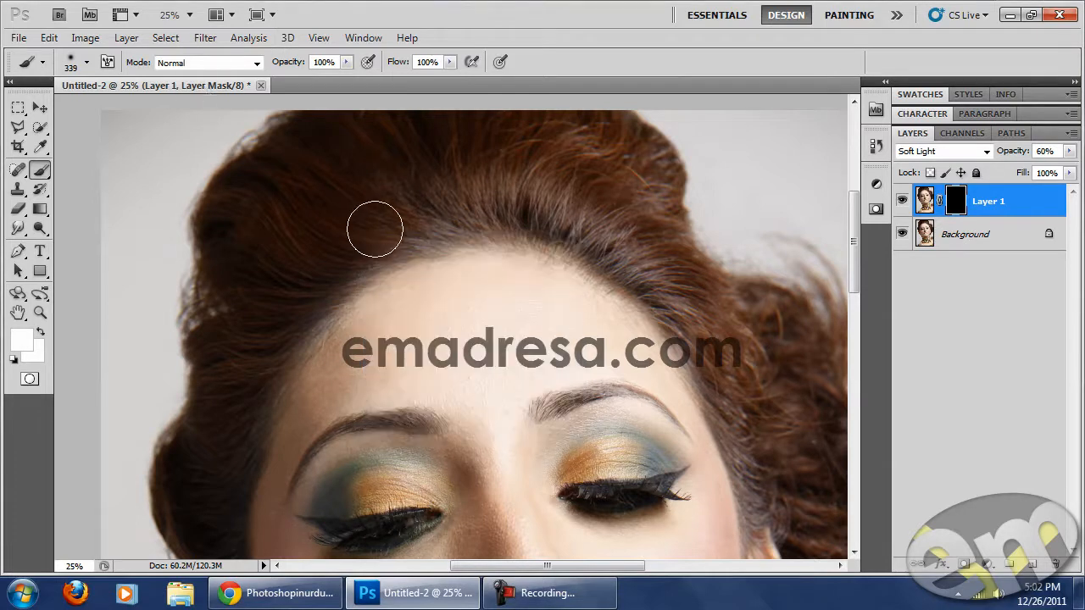
Paint white on the mask over the hair above the forehead and down the portrait's right side.
mouse_move(373, 225)
left_mouse_down()
mouse_move(415, 259)
mouse_move(403, 243)
mouse_move(312, 221)
mouse_move(256, 191)
mouse_move(402, 209)
mouse_move(449, 231)
mouse_move(407, 205)
mouse_move(446, 211)
mouse_move(359, 151)
mouse_move(412, 176)
mouse_move(470, 228)
mouse_move(501, 225)
mouse_move(476, 194)
mouse_move(478, 149)
mouse_move(535, 209)
mouse_move(554, 211)
mouse_move(619, 162)
mouse_move(612, 178)
mouse_move(657, 165)
left_mouse_up()
key("space")
mouse_move(656, 226)
left_mouse_down()
mouse_move(590, 190)
mouse_move(591, 238)
mouse_move(532, 196)
mouse_move(594, 183)
left_mouse_up()
key("space")
mouse_move(614, 239)
left_mouse_down()
mouse_move(526, 190)
mouse_move(584, 307)
left_mouse_up()
key("space")
mouse_move(621, 366)
left_mouse_down()
mouse_move(556, 316)
mouse_move(562, 371)
left_mouse_up()
key("space")
left_click_drag(543, 312, 521, 310)
mouse_move(557, 321)
left_mouse_down()
mouse_move(586, 235)
mouse_move(525, 170)
mouse_move(534, 206)
left_mouse_up()
key("space")
left_click_drag(527, 247, 493, 176)
mouse_move(540, 245)
left_mouse_down()
mouse_move(576, 285)
mouse_move(574, 254)
mouse_move(611, 298)
left_mouse_up()
key("space")
left_click_drag(574, 339, 611, 291)
mouse_move(611, 291)
left_mouse_down()
mouse_move(624, 290)
mouse_move(596, 316)
left_mouse_up()
key("space")
left_click_drag(592, 313, 609, 259)
mouse_move(614, 294)
left_mouse_down()
mouse_move(644, 324)
mouse_move(605, 347)
mouse_move(600, 307)
mouse_move(614, 280)
mouse_move(703, 416)
mouse_move(848, 555)
left_mouse_up()
key("space")
key("space")
left_click_drag(459, 235, 515, 281)
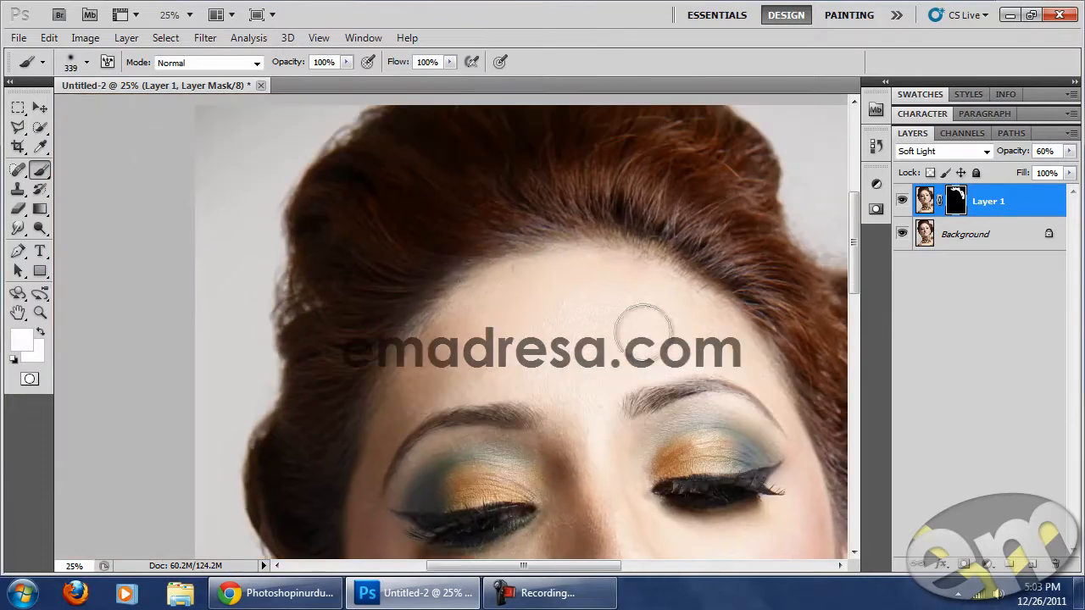
Paint white on the mask over the hair along the top and down the portrait's left side.
mouse_move(444, 256)
left_mouse_down()
mouse_move(506, 231)
mouse_move(510, 219)
mouse_move(583, 221)
left_mouse_up()
key("space")
left_click_drag(493, 233, 535, 200)
mouse_move(443, 239)
left_mouse_down()
mouse_move(436, 249)
mouse_move(381, 206)
mouse_move(366, 160)
left_mouse_up()
key("space")
left_click_drag(401, 192, 455, 142)
mouse_move(457, 244)
left_mouse_down()
mouse_move(412, 245)
mouse_move(413, 205)
left_mouse_up()
key("space")
left_click_drag(430, 262, 440, 216)
mouse_move(458, 205)
left_mouse_down()
mouse_move(439, 269)
mouse_move(419, 287)
mouse_move(430, 266)
left_mouse_up()
key("space")
mouse_move(487, 175)
left_mouse_down()
mouse_move(530, 138)
mouse_move(437, 226)
left_mouse_up()
key("space")
left_click_drag(430, 266, 453, 219)
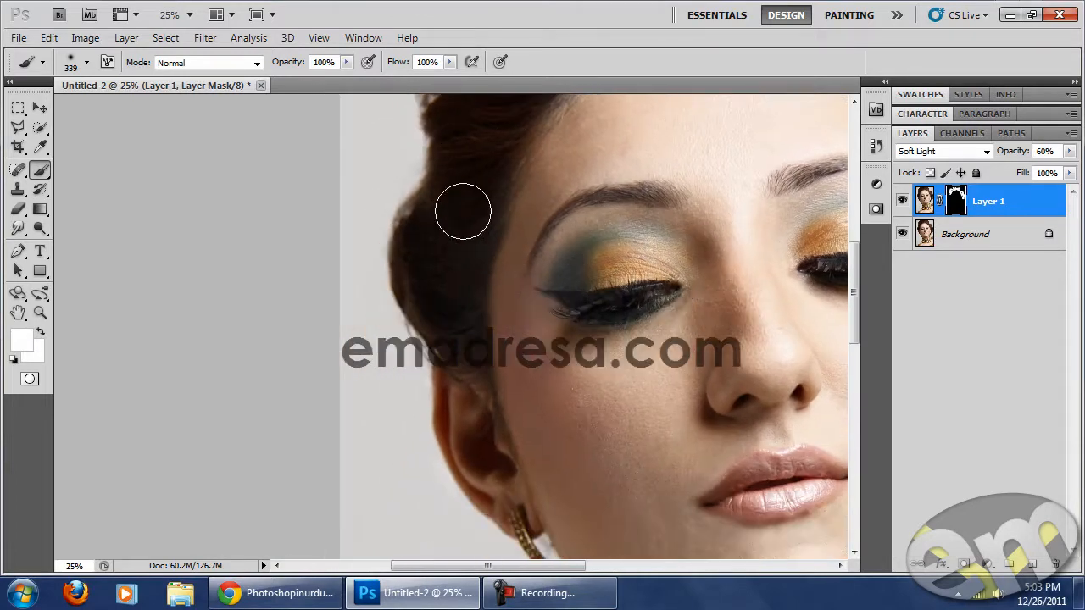
Reduce the brush to 152 px and paint white on the mask over the hair above the portrait's left ear.
right_click(458, 263)
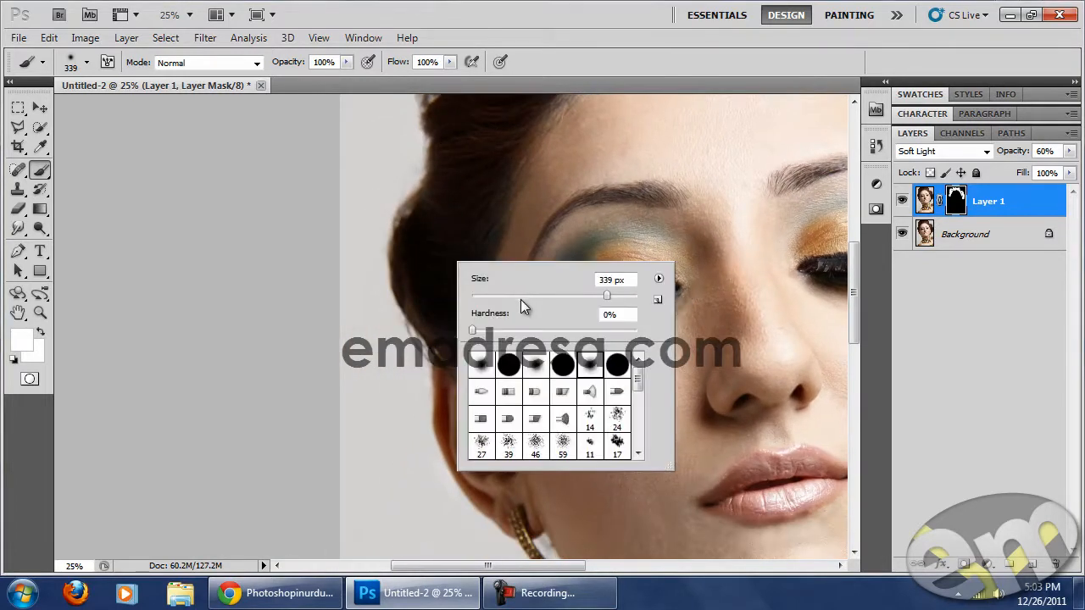
left_click(575, 296)
left_click(496, 221)
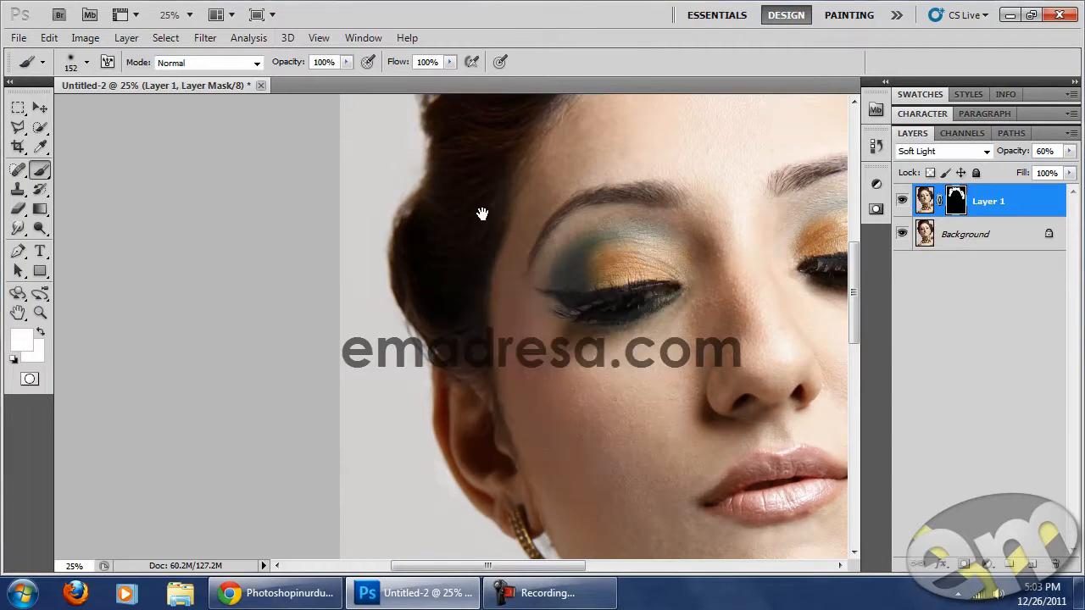
key("space")
left_click_drag(450, 266, 440, 217)
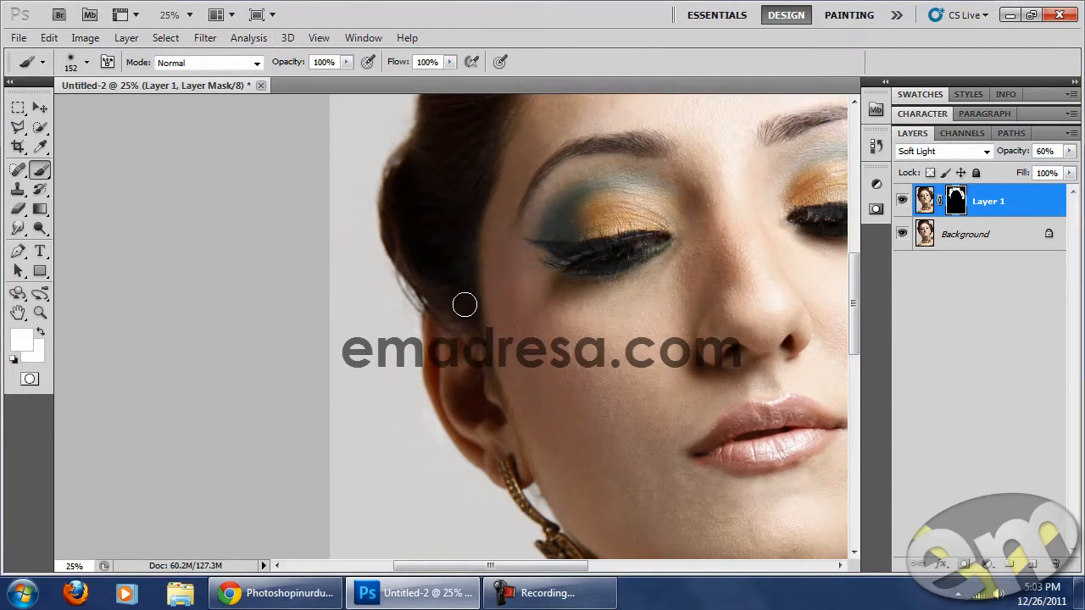
key("space")
mouse_move(399, 245)
left_mouse_down()
mouse_move(467, 327)
mouse_move(511, 268)
mouse_move(398, 305)
mouse_move(463, 320)
mouse_move(419, 307)
mouse_move(444, 360)
left_mouse_up()
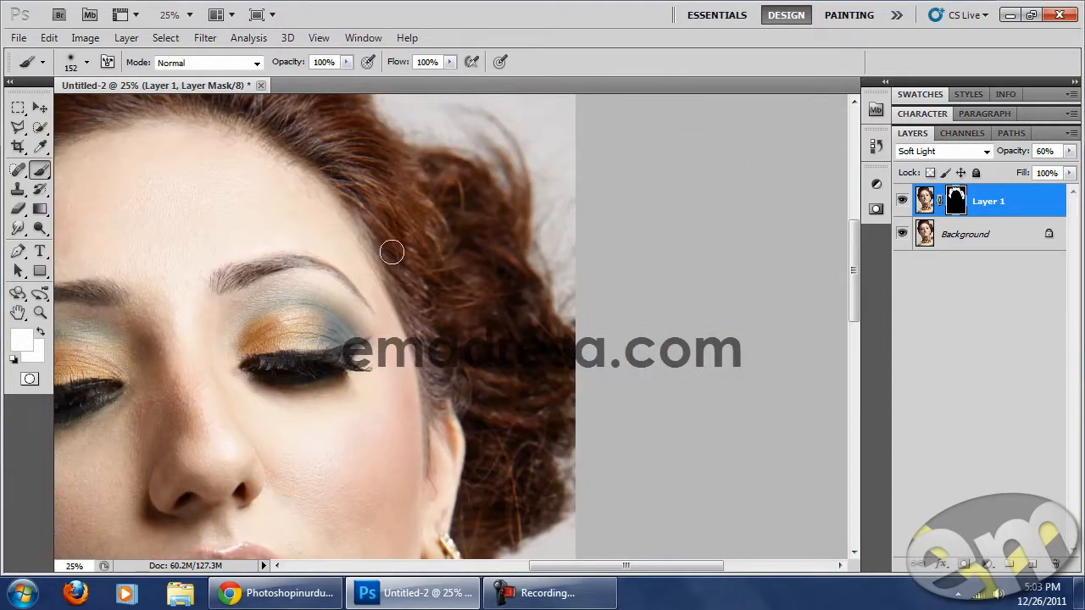
Paint white on the mask over the remaining hair along the hairline and behind the ear on the portrait's right side.
left_click_drag(413, 305, 479, 328)
left_click_drag(406, 245, 491, 291)
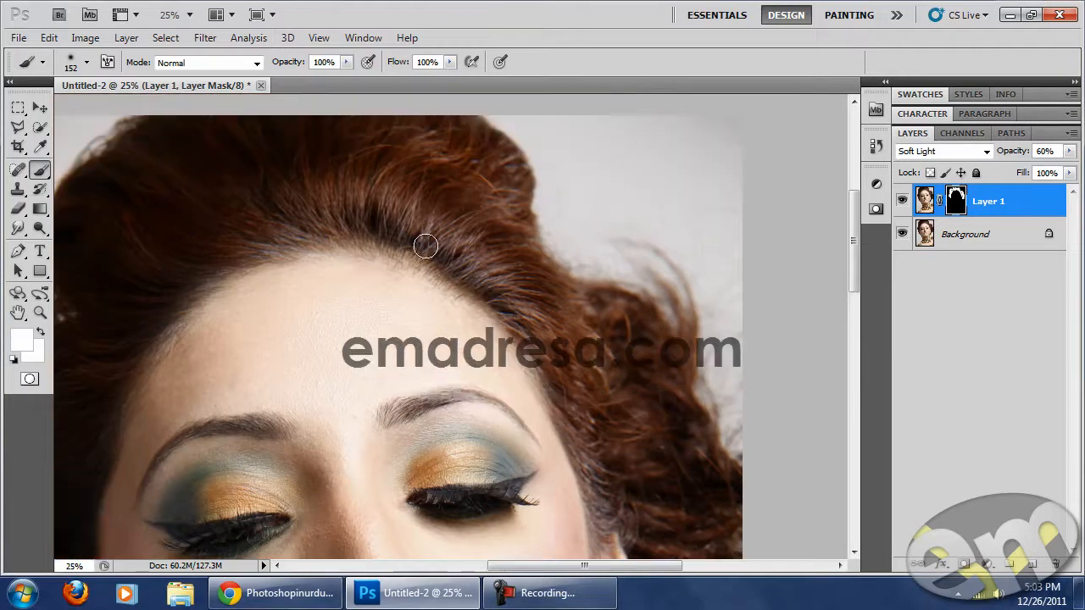
left_click_drag(338, 238, 433, 239)
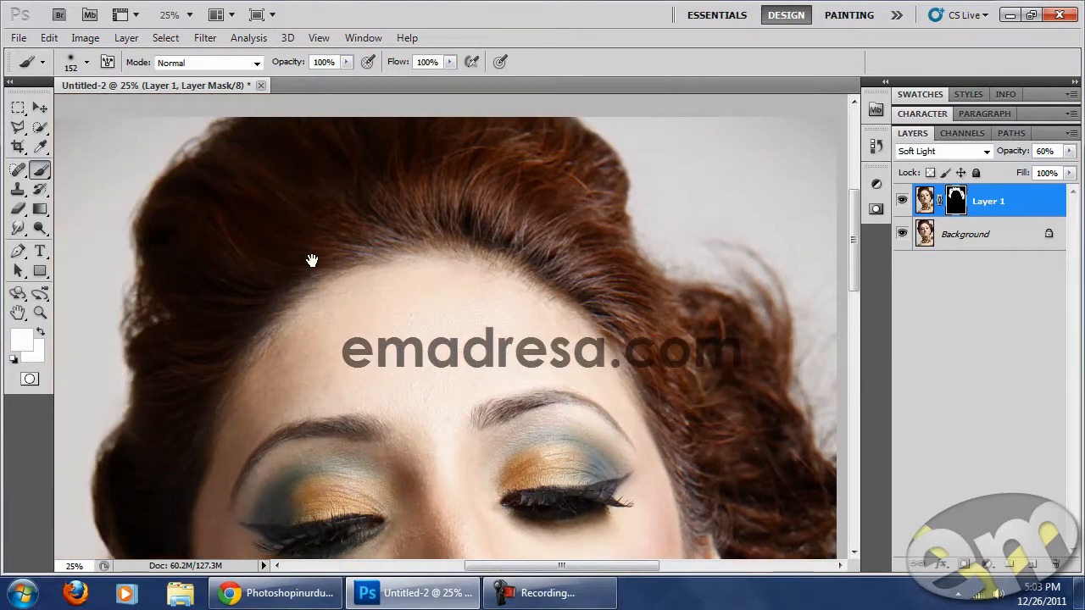
left_click_drag(324, 259, 377, 235)
left_click_drag(451, 272, 333, 221)
left_click_drag(668, 442, 502, 287)
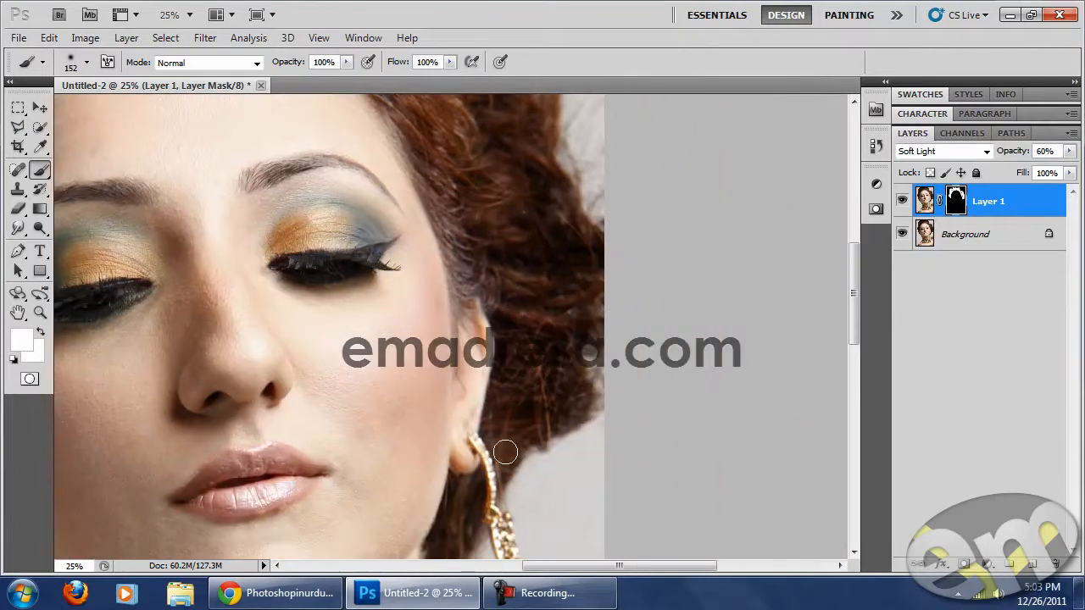
mouse_move(507, 463)
left_mouse_down()
mouse_move(499, 407)
mouse_move(525, 397)
mouse_move(568, 224)
left_mouse_up()
mouse_move(511, 359)
left_mouse_down()
mouse_move(490, 356)
mouse_move(499, 308)
mouse_move(519, 311)
left_mouse_up()
left_click_drag(539, 276, 547, 334)
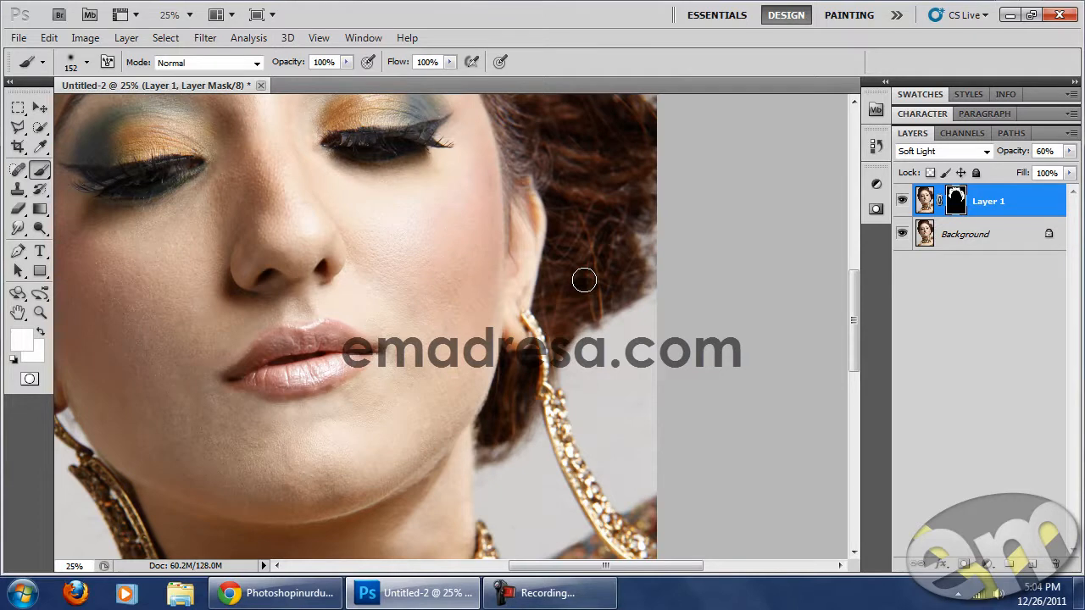
Paint white on the mask over the earrings and the gold necklace to reveal the Soft Light contrast.
left_click_drag(415, 337, 450, 174)
left_click_drag(432, 373, 442, 241)
mouse_move(233, 306)
left_mouse_down()
mouse_move(205, 416)
mouse_move(182, 442)
mouse_move(264, 459)
mouse_move(236, 428)
mouse_move(305, 467)
mouse_move(262, 447)
mouse_move(336, 422)
mouse_move(307, 398)
mouse_move(348, 372)
mouse_move(298, 347)
mouse_move(286, 329)
mouse_move(299, 312)
mouse_move(287, 308)
mouse_move(364, 317)
mouse_move(349, 317)
mouse_move(325, 346)
mouse_move(368, 422)
mouse_move(359, 469)
mouse_move(293, 460)
mouse_move(375, 451)
mouse_move(405, 461)
mouse_move(429, 435)
left_mouse_up()
mouse_move(415, 396)
left_mouse_down()
mouse_move(416, 361)
mouse_move(387, 306)
left_mouse_up()
left_click_drag(515, 365, 447, 369)
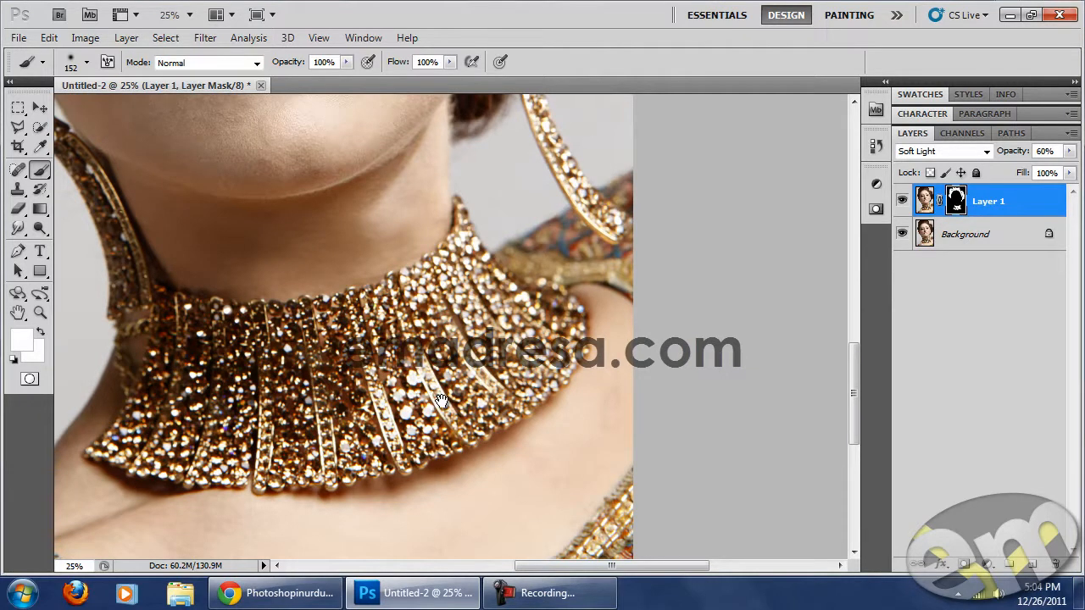
left_click_drag(458, 413, 392, 412)
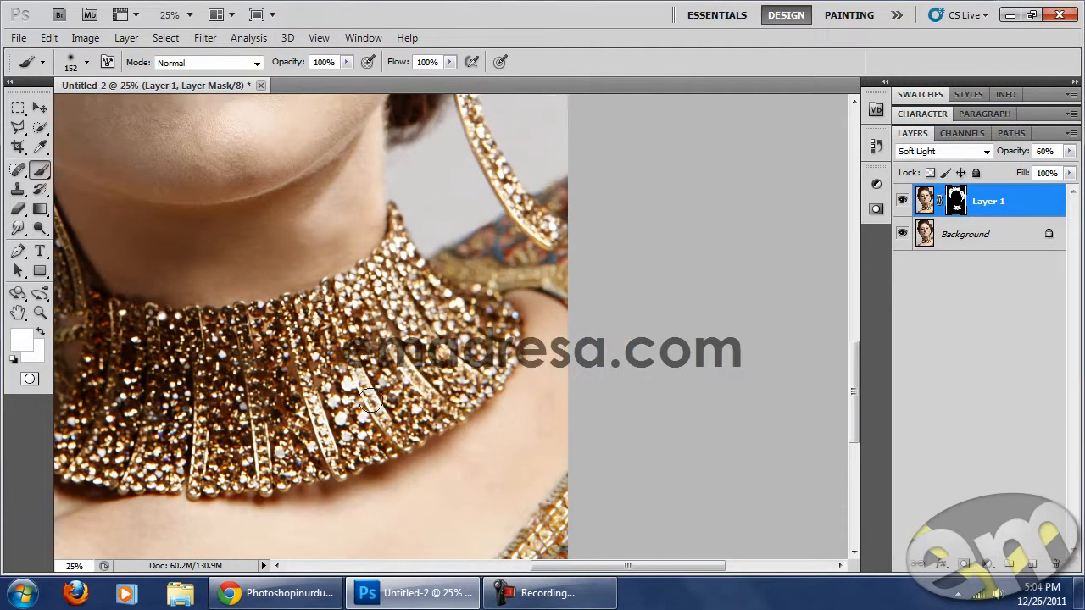
left_click_drag(396, 330, 375, 366)
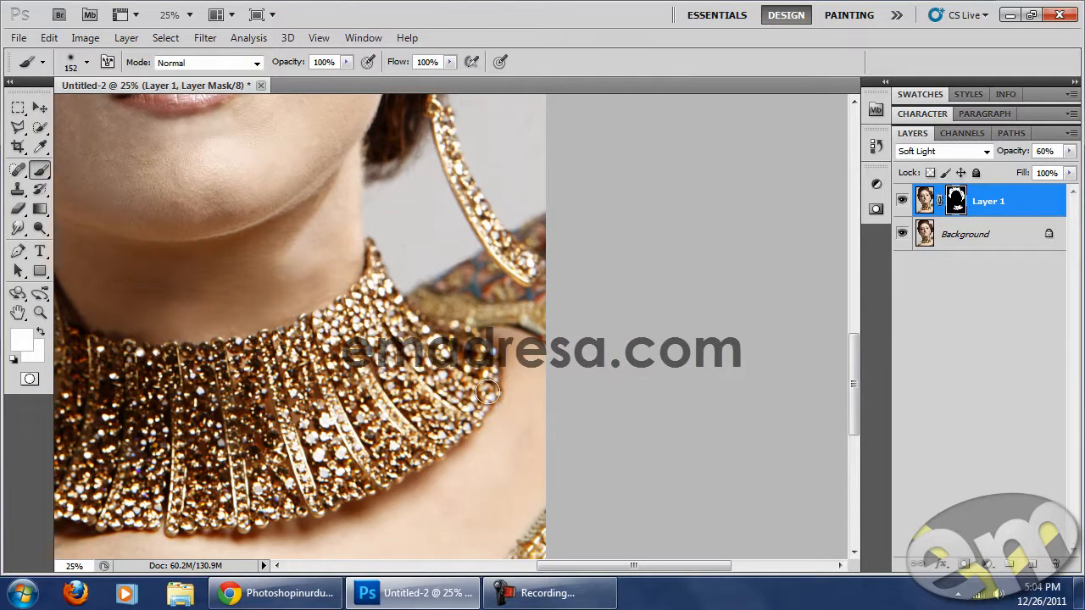
left_click_drag(327, 396, 479, 416)
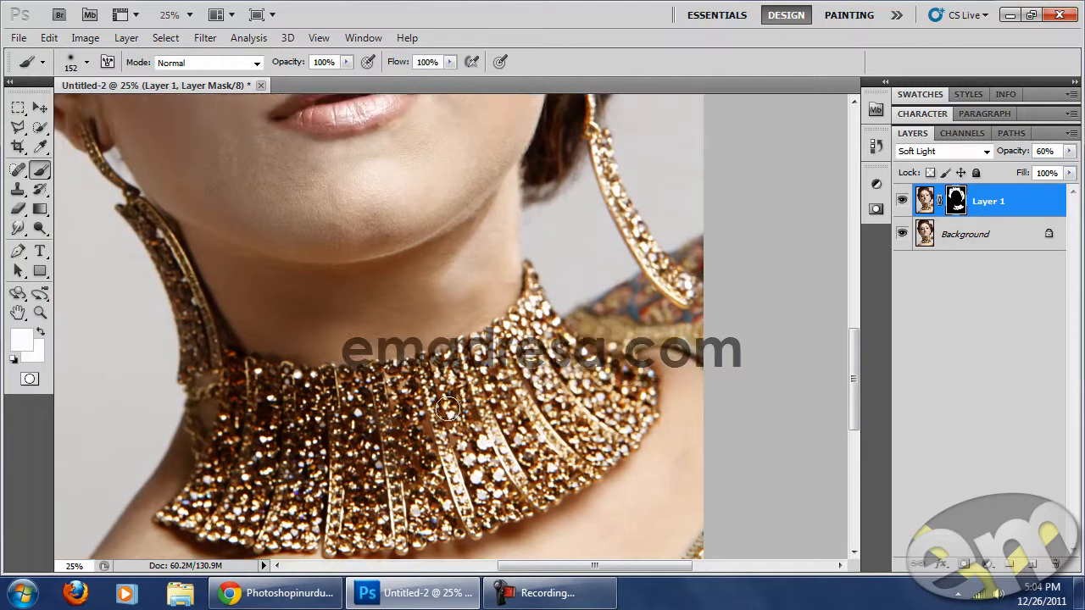
Compare the portrait with and without the masked Soft Light layer by toggling its visibility, leaving it shown.
left_click(902, 202)
left_click(903, 202)
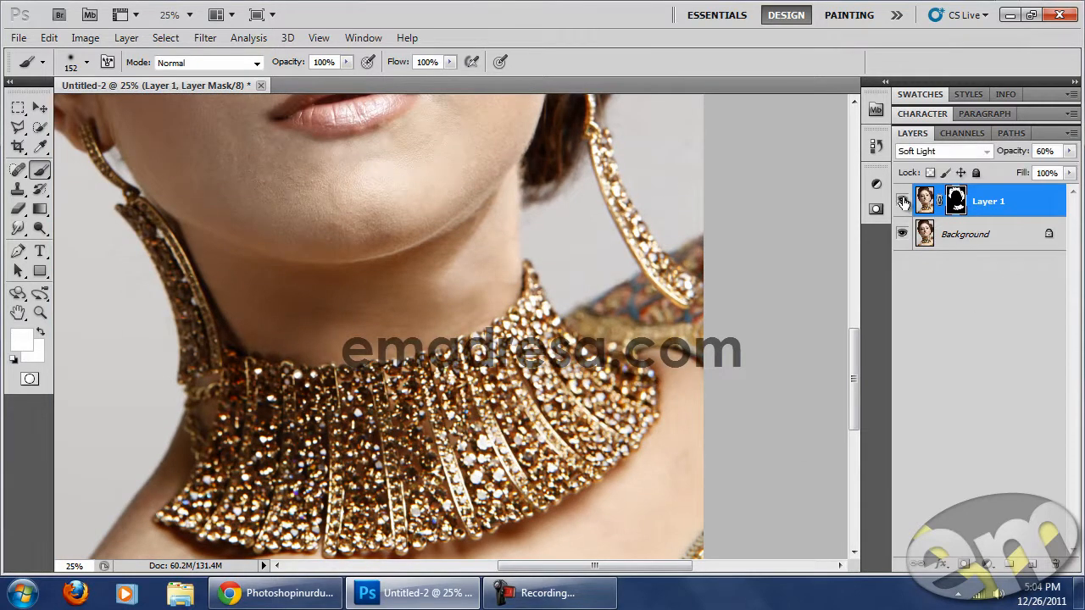
left_click_drag(625, 286, 507, 275)
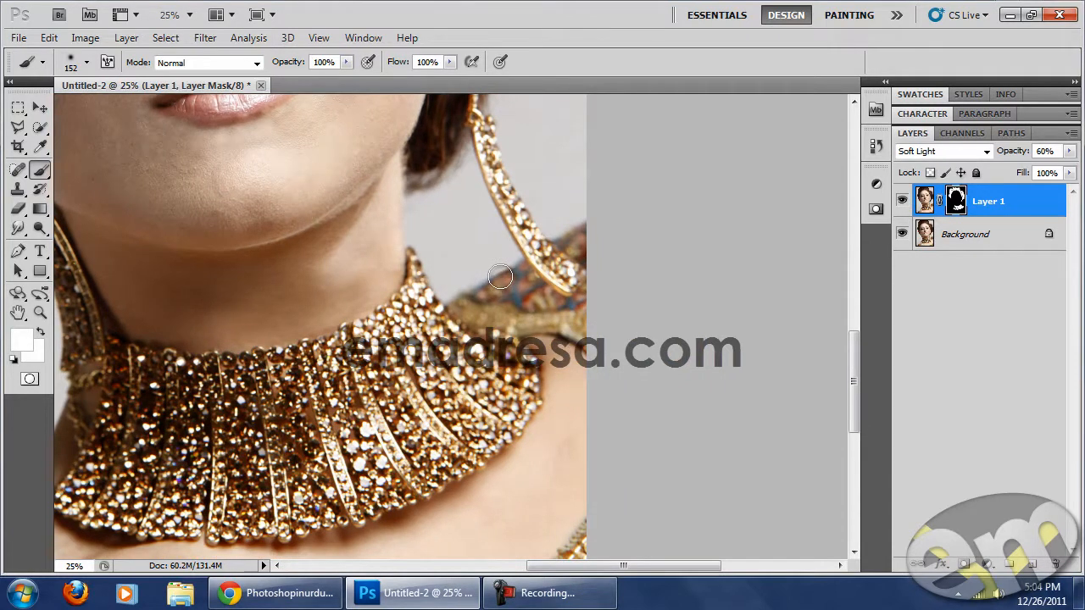
left_click_drag(320, 225, 511, 508)
left_click_drag(426, 112, 509, 415)
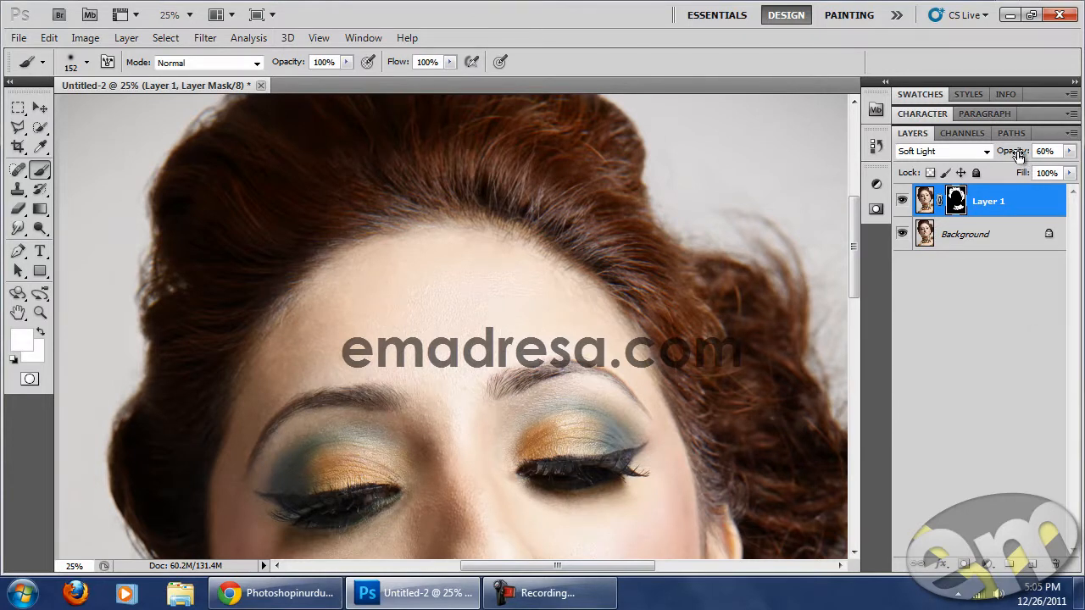
Try the Soft Light layer at 100% opacity, and return it to 60%.
left_click_drag(1016, 155, 1051, 156)
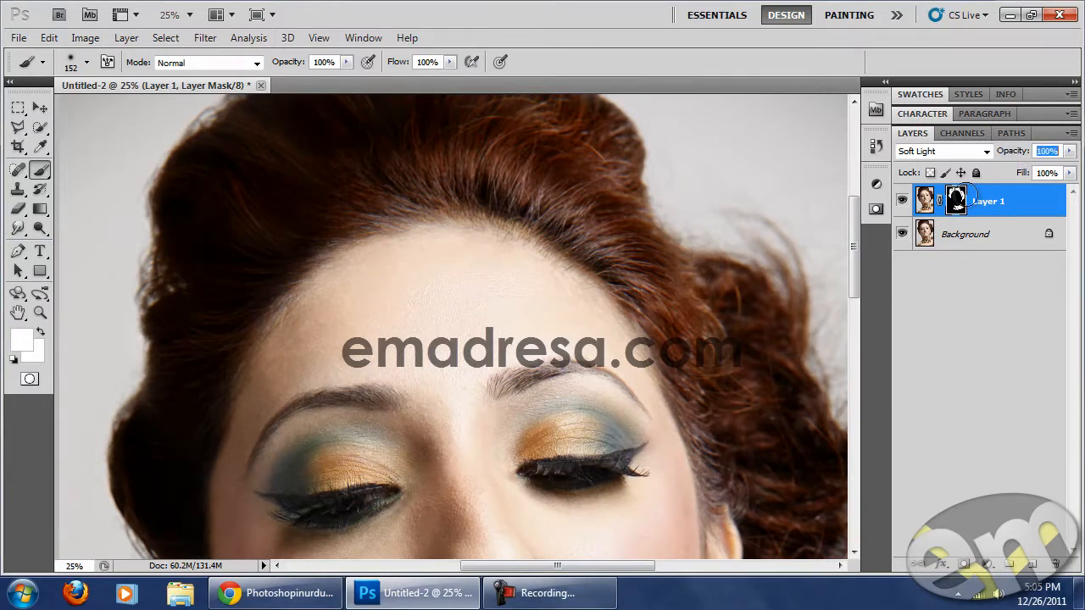
left_click_drag(853, 229, 854, 363)
left_click_drag(1017, 156, 984, 158)
left_click_drag(851, 350, 859, 249)
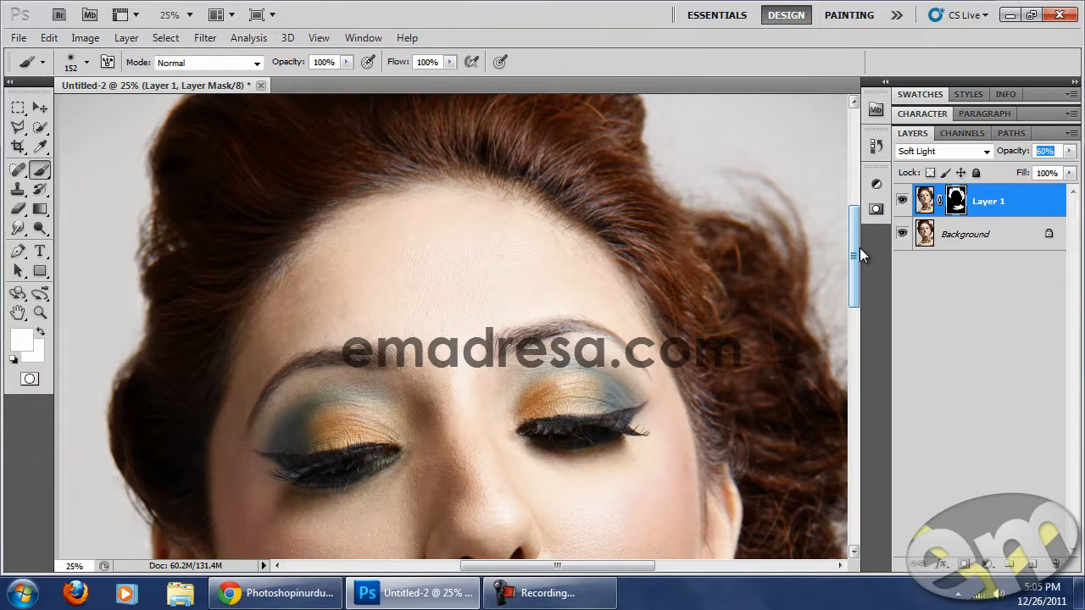
Merge the masked Soft Light layer down into the Background layer.
left_click_drag(609, 440, 666, 188)
left_click_drag(669, 423, 659, 355)
left_click_drag(622, 204, 634, 343)
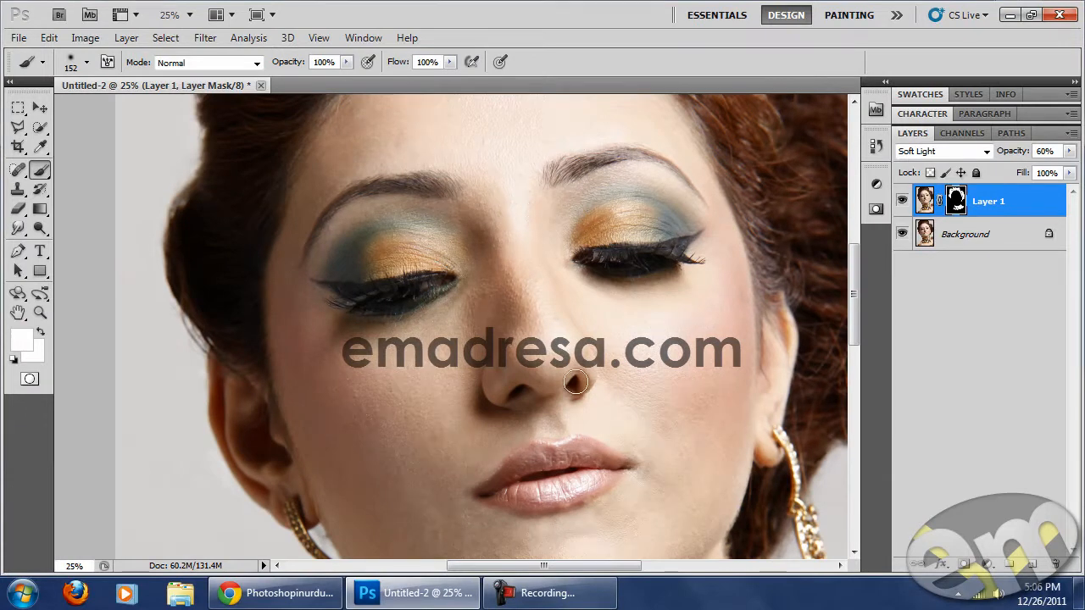
left_click_drag(576, 381, 558, 341)
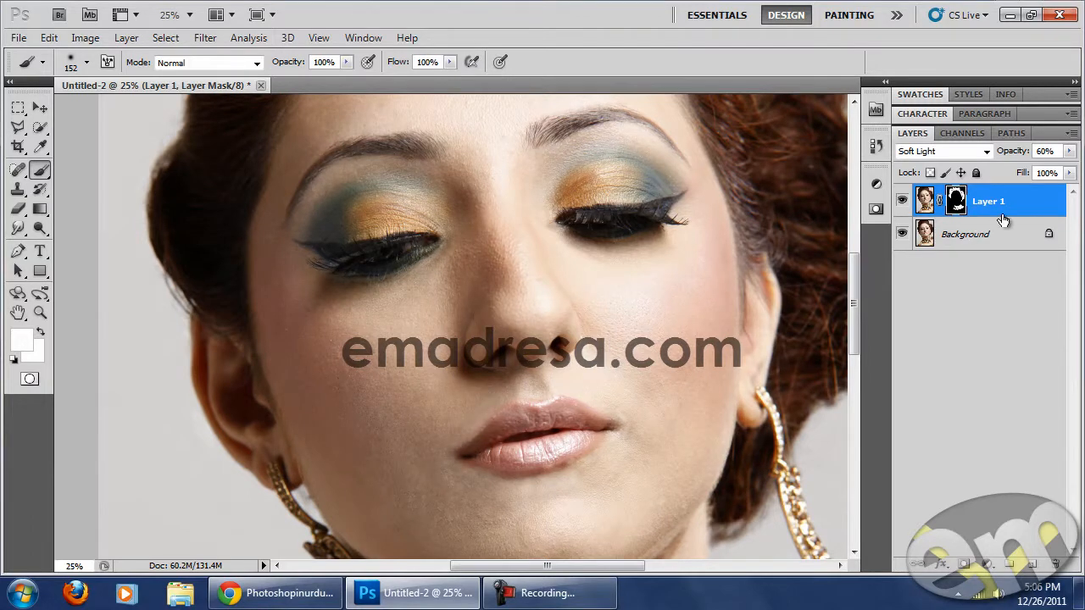
key("ctrl+e")
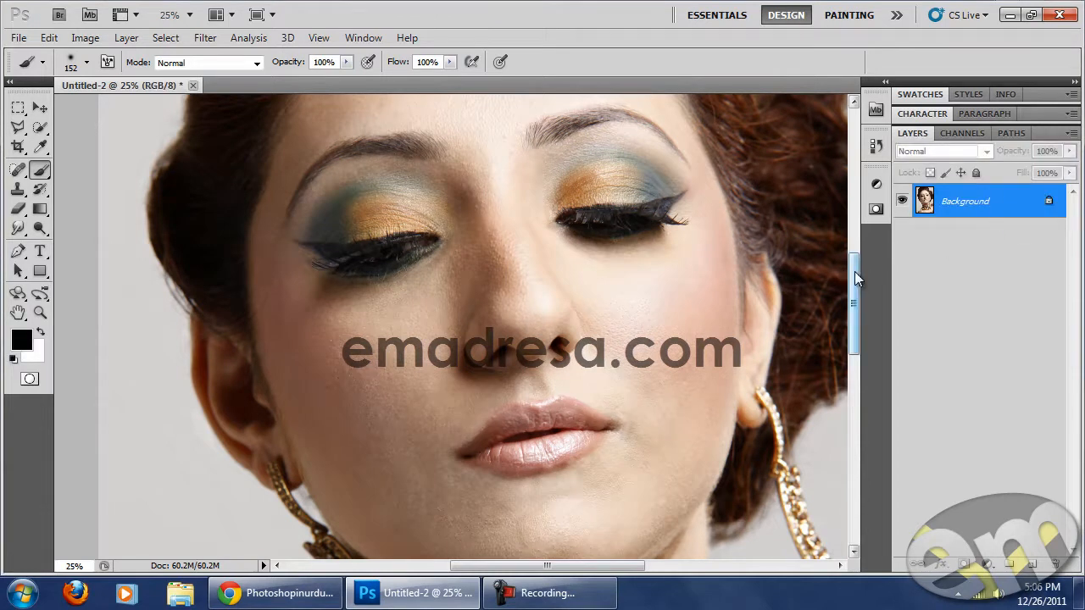
Duplicate the merged Background layer and place the copy in a new layer group, leaving the group expanded.
left_click_drag(1000, 198, 1036, 562)
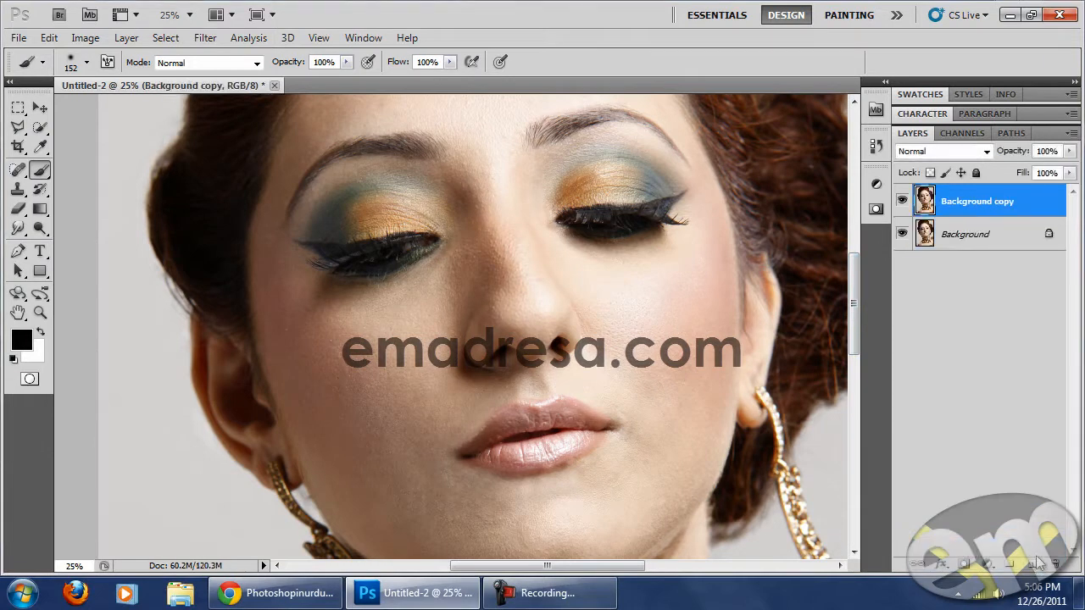
left_click_drag(1026, 204, 1016, 564)
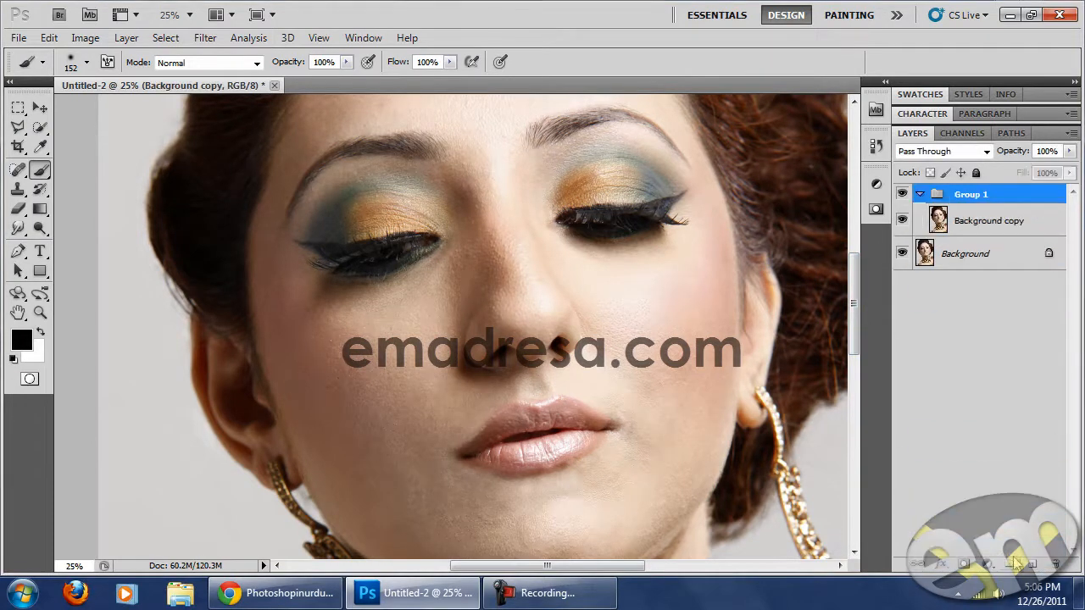
left_click(919, 195)
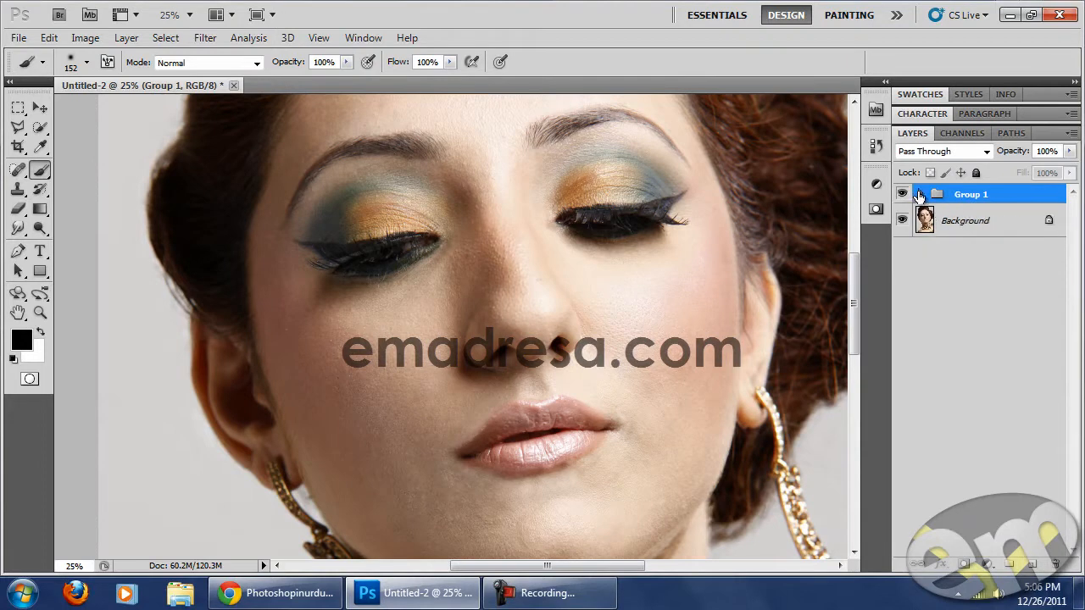
left_click(919, 194)
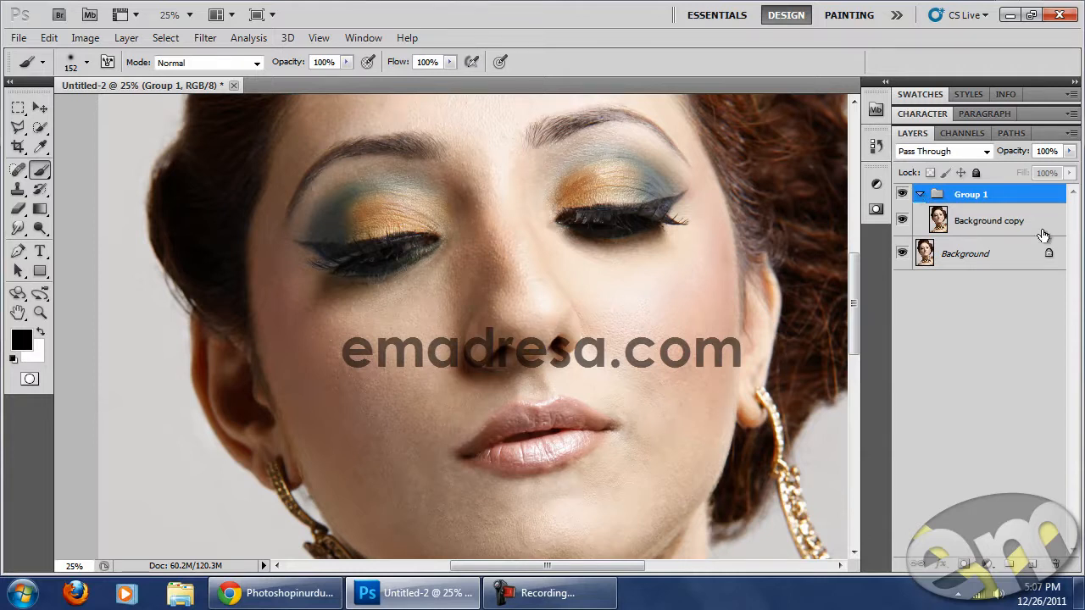
Apply a Surface Blur with radius 19 pixels and threshold 19 levels to the Background copy layer.
left_click(1011, 228)
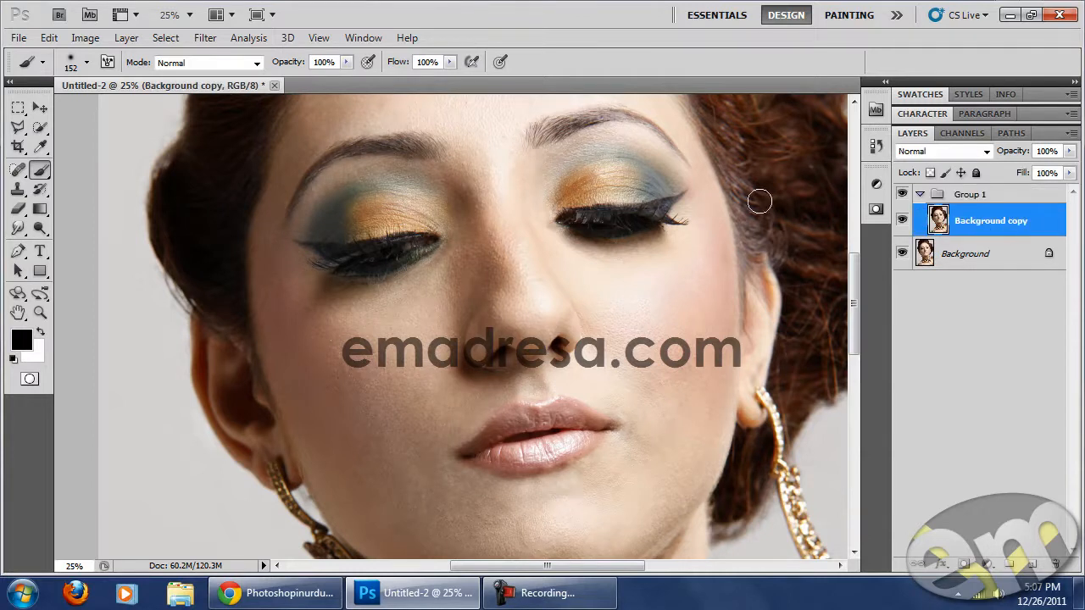
left_click(208, 39)
mouse_move(250, 189)
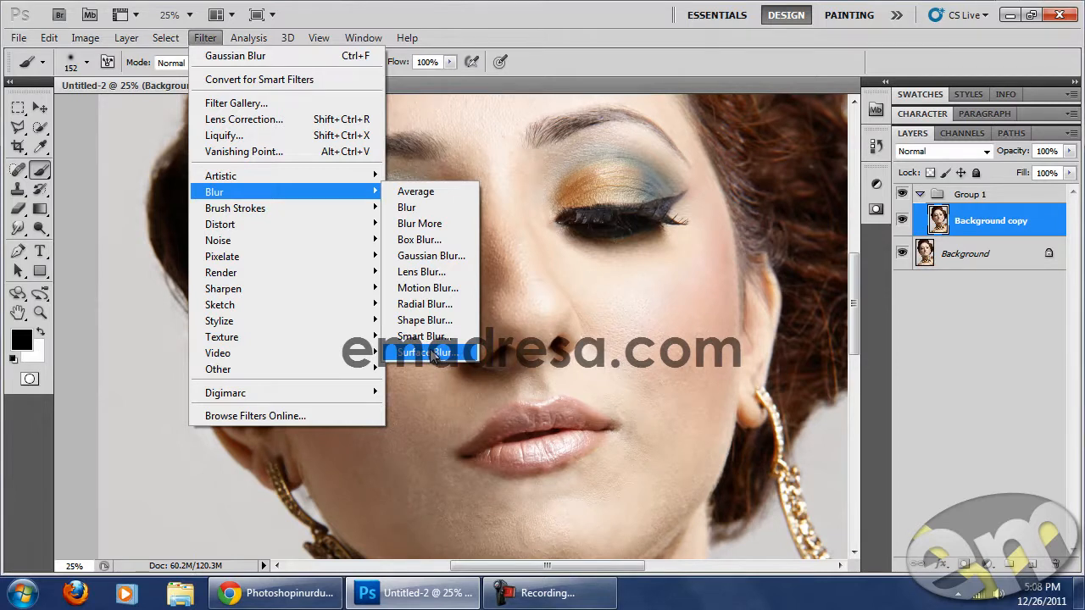
left_click(431, 353)
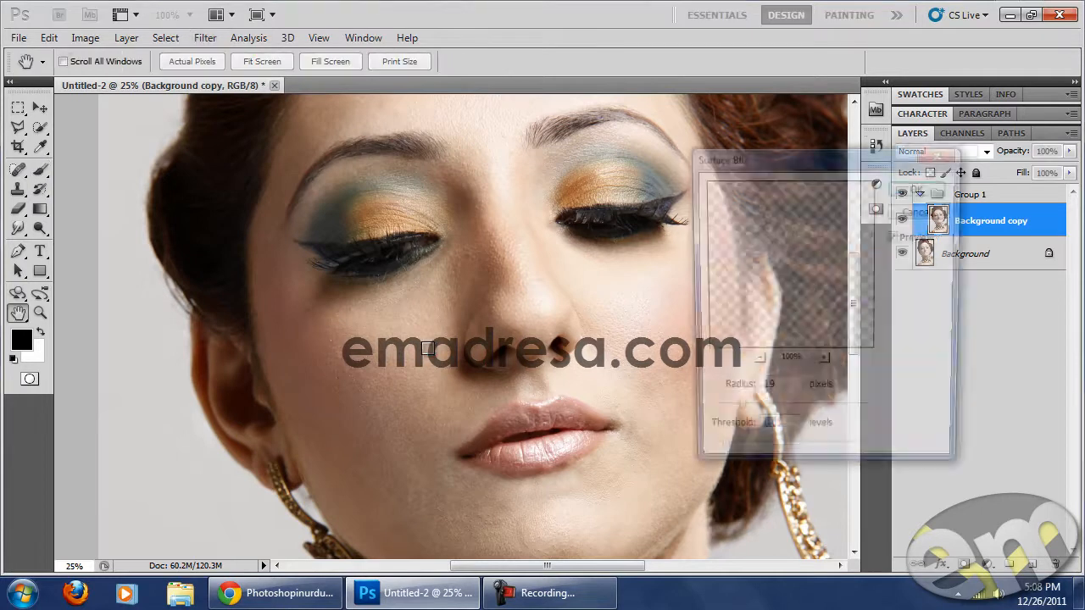
left_click_drag(794, 151, 523, 136)
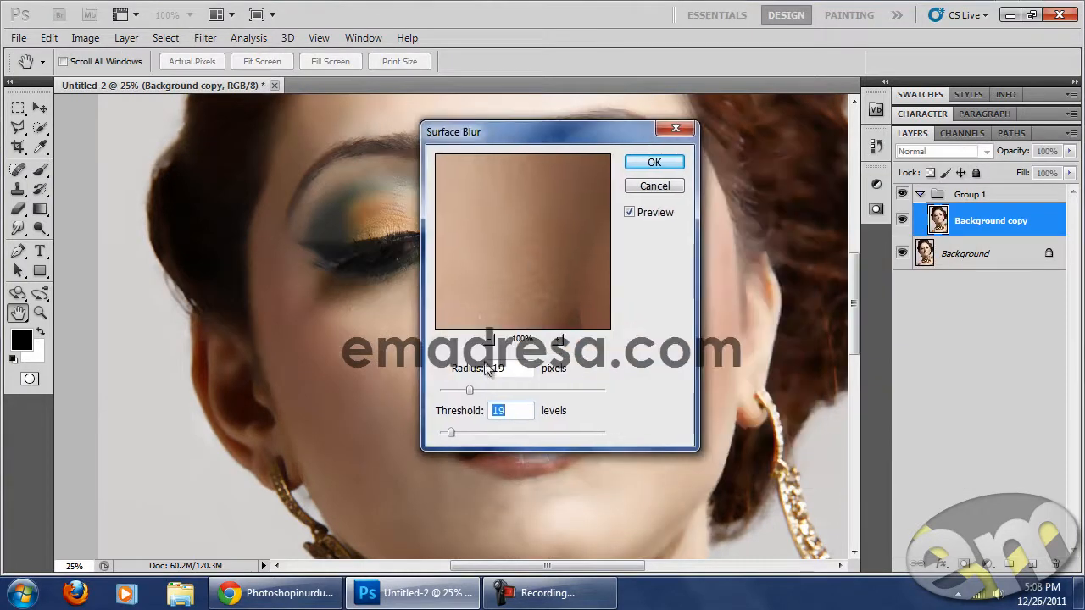
left_click(487, 341)
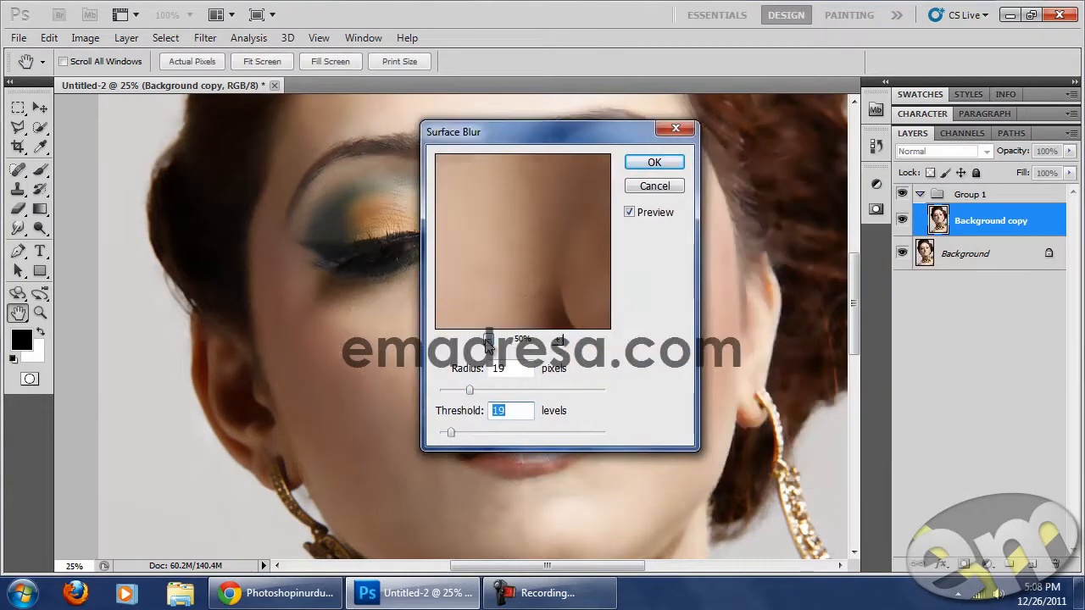
left_click(488, 340)
left_click(488, 341)
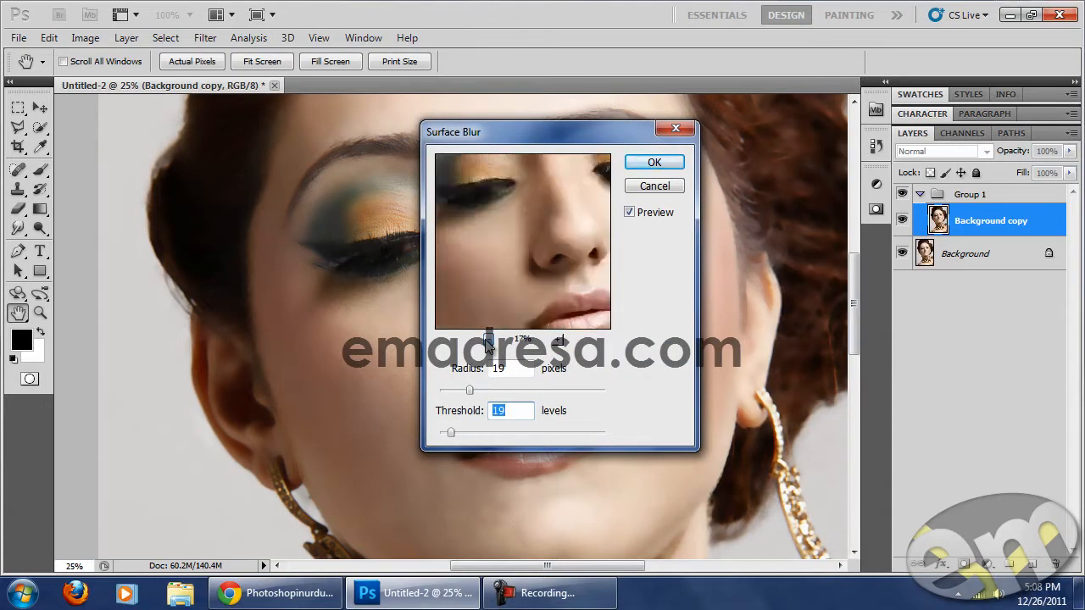
left_click(487, 341)
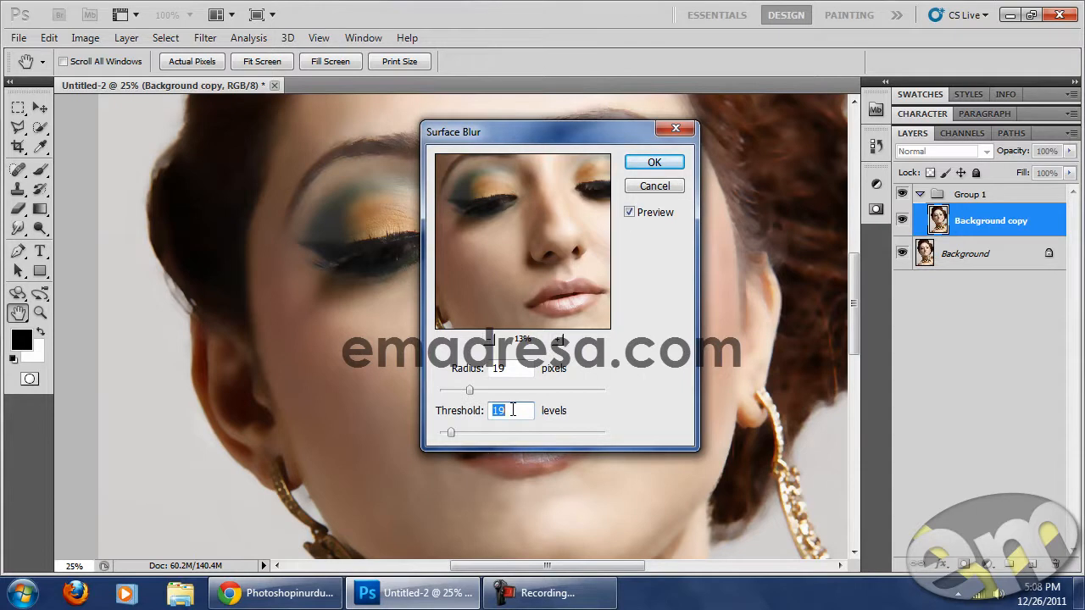
left_click_drag(535, 127, 787, 133)
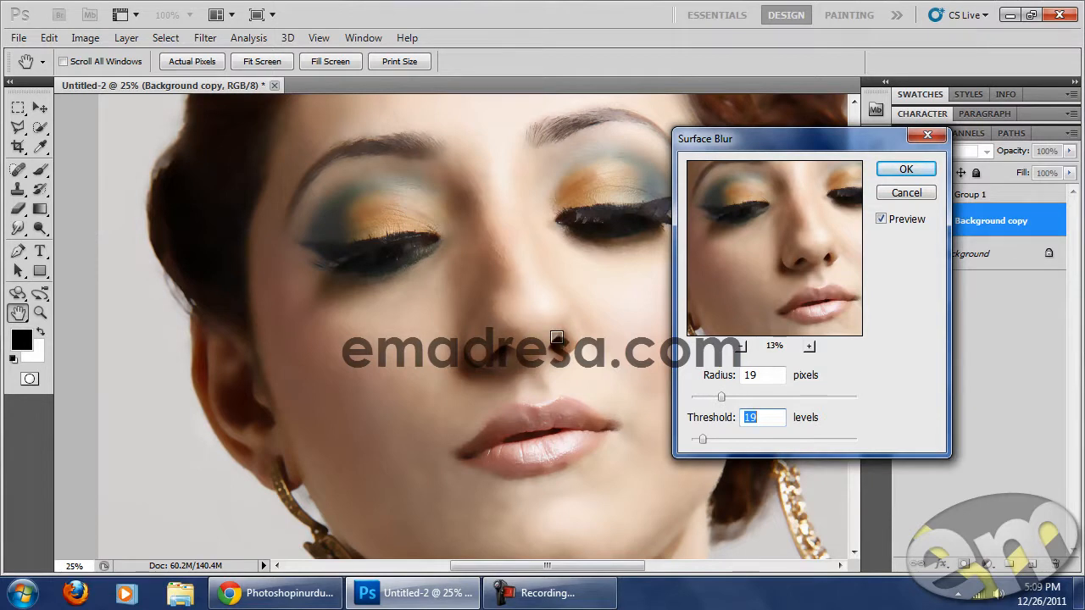
left_click(902, 171)
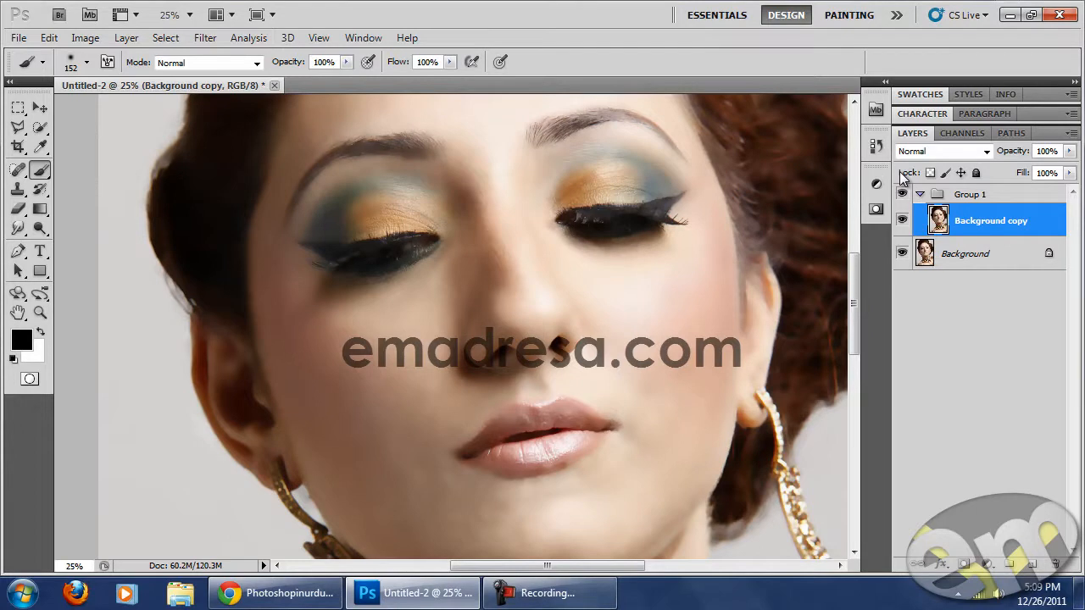
Add a new layer above Background copy inside the group and fill it with 50% Gray in Normal mode at 100% opacity.
left_click(1031, 564)
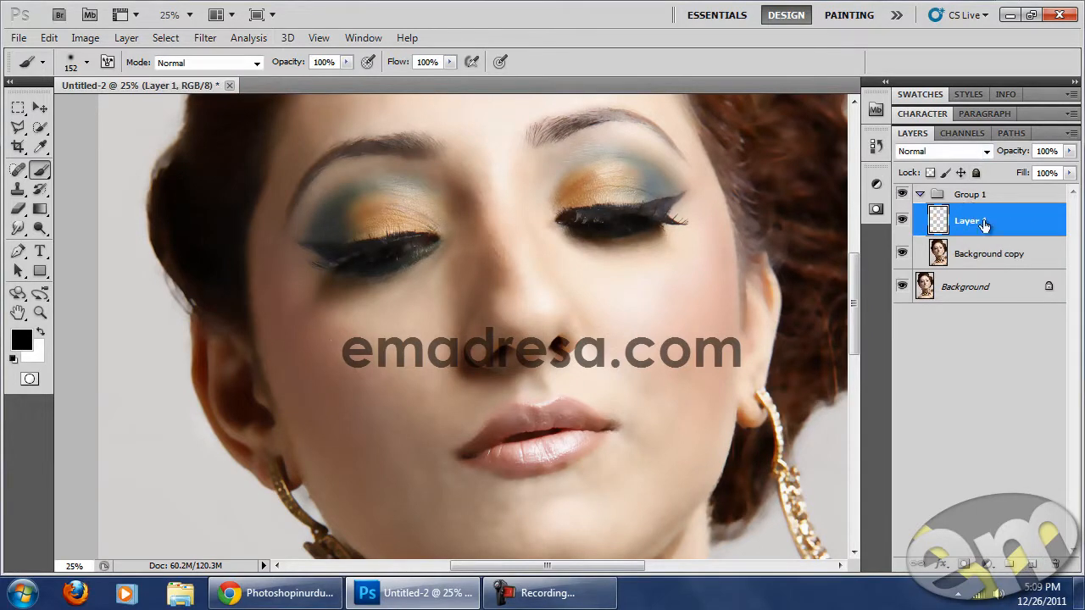
left_click(49, 38)
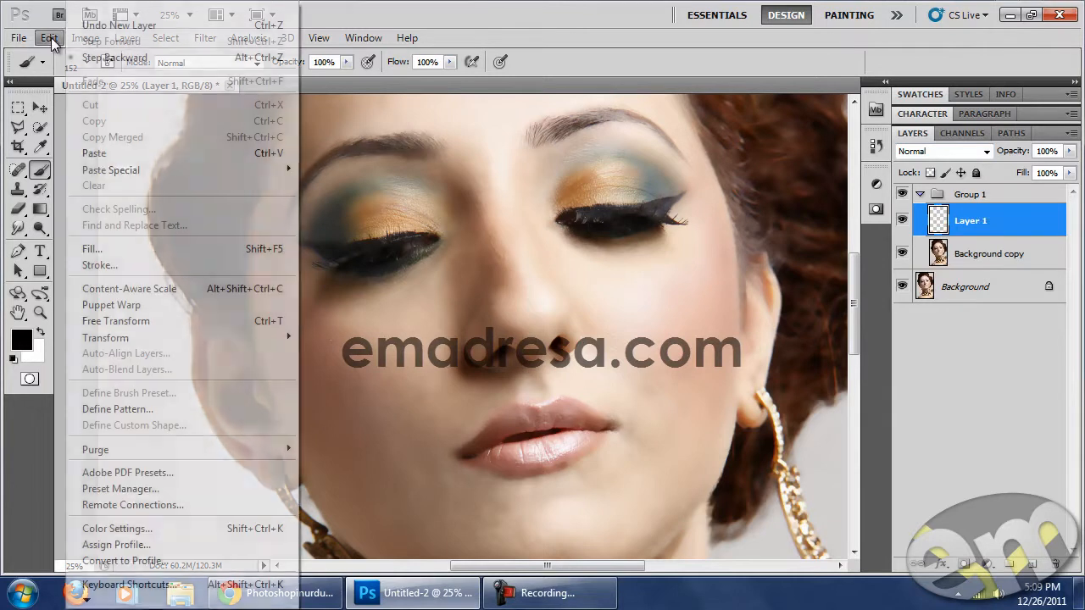
left_click(106, 248)
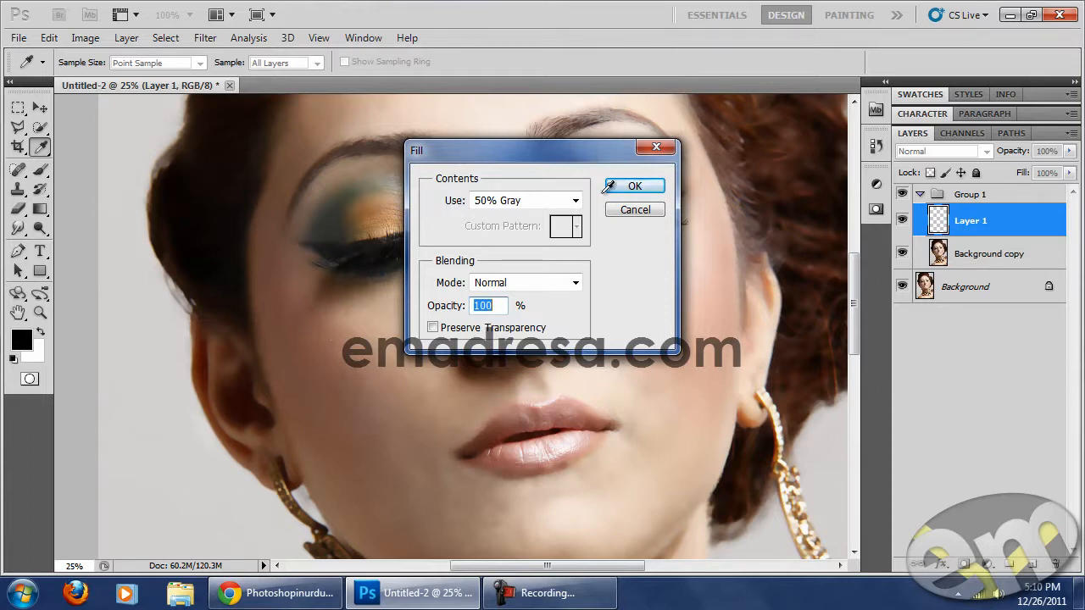
left_click(634, 186)
key("b")
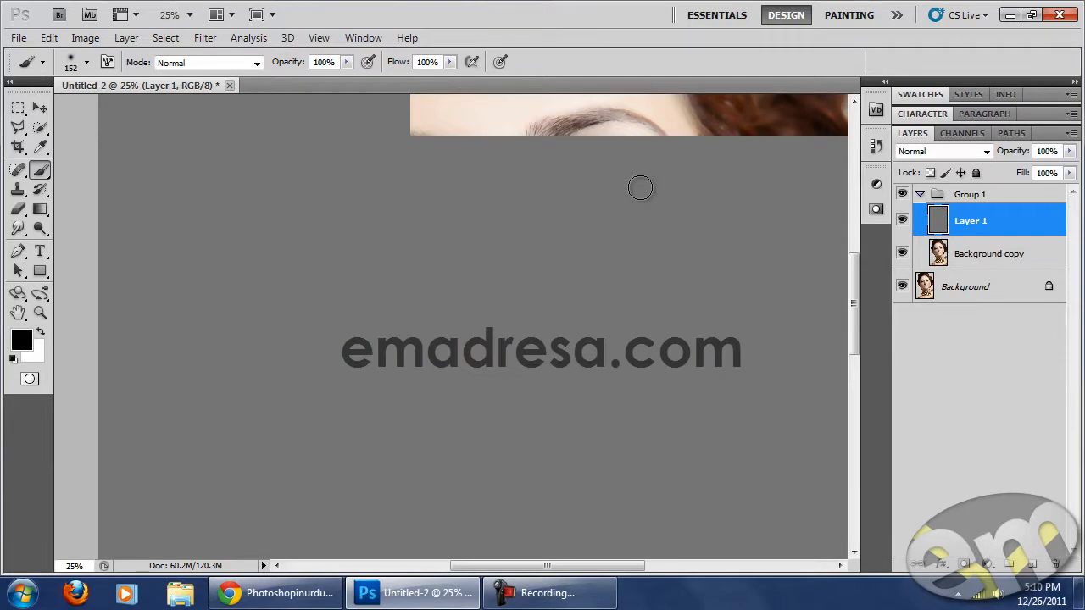
Hide the gray layer and Background copy to view the original skin texture, and show both again.
left_click(900, 220)
left_click(901, 252)
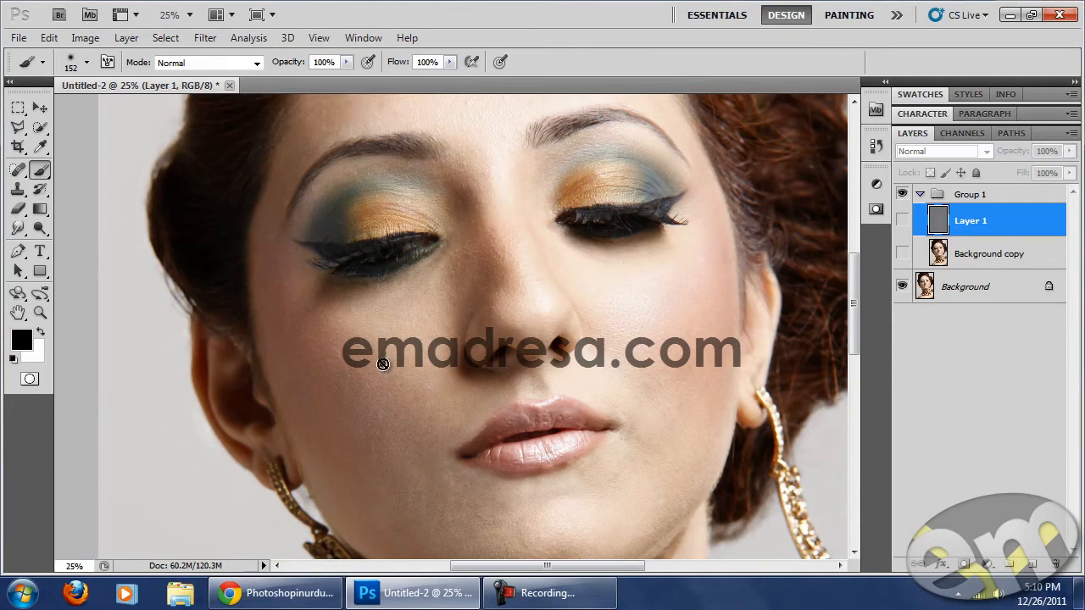
left_click(902, 253)
left_click(903, 220)
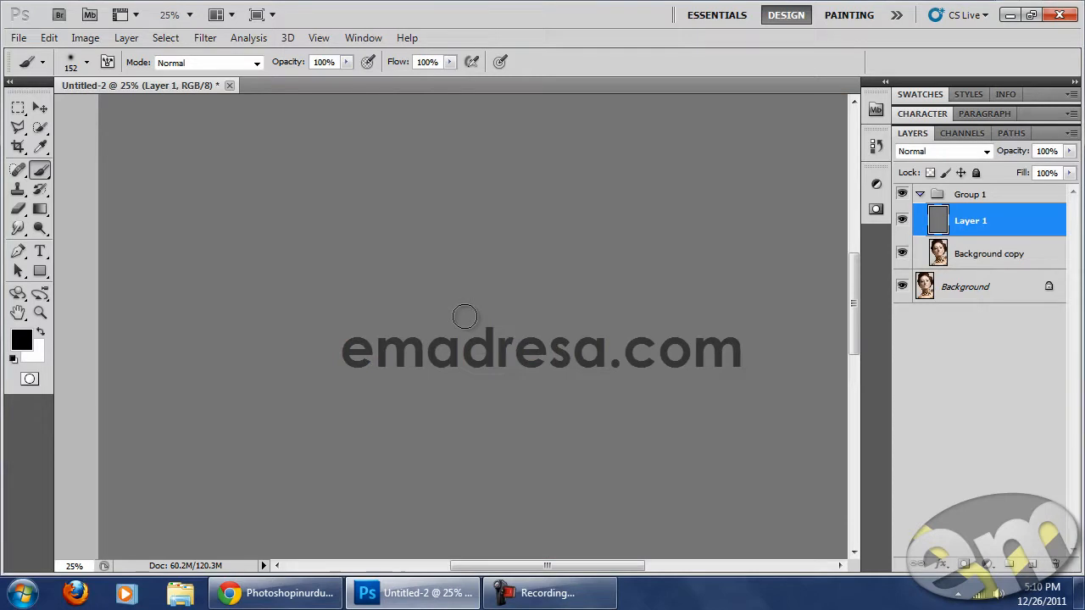
Apply Add Noise to the gray layer with Uniform distribution and Monochromatic enabled.
left_click(204, 38)
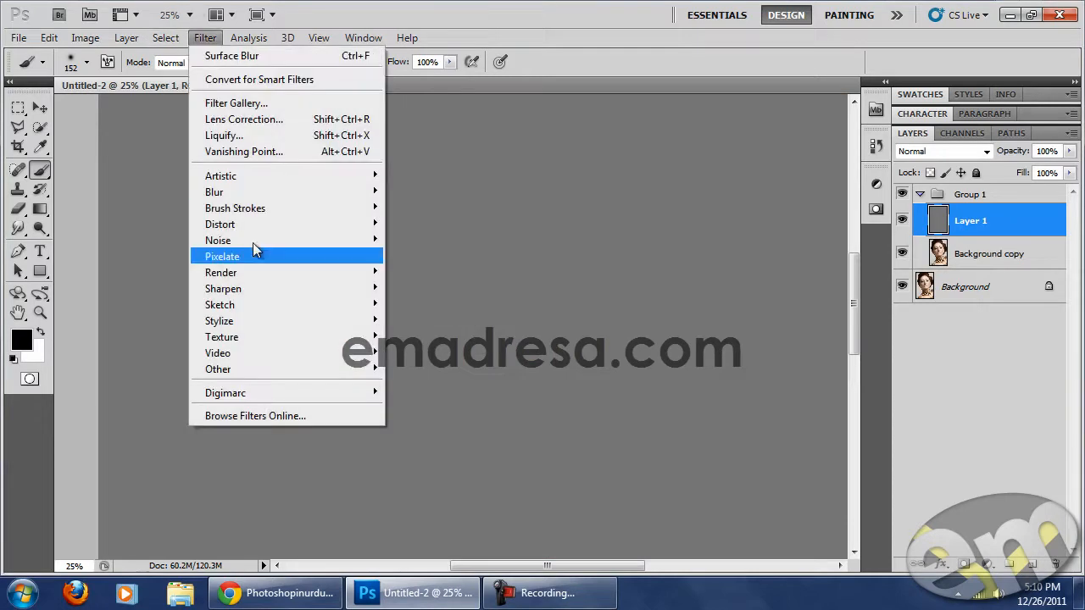
left_click(437, 237)
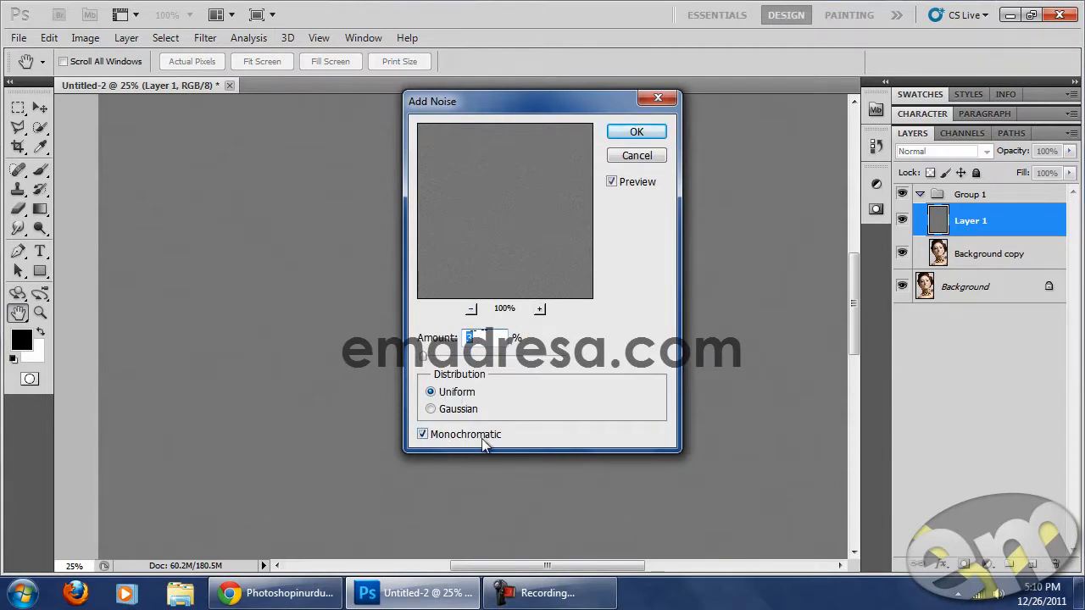
left_click(422, 435)
left_click(423, 435)
left_click(628, 135)
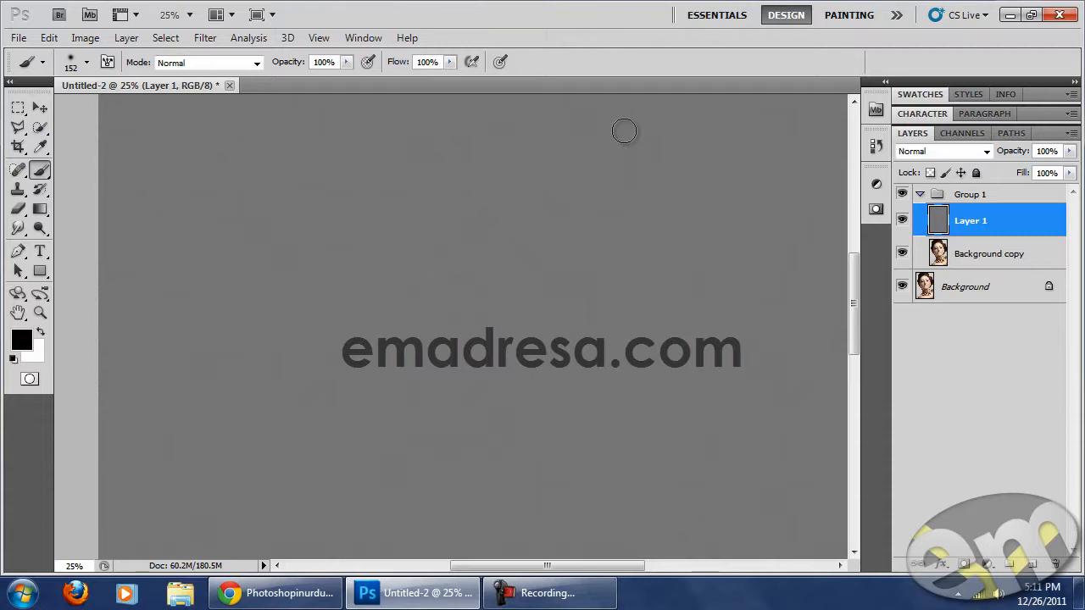
Soften the gray noise layer with a 1-pixel Gaussian Blur and set its blending mode to Hard Light.
left_click(205, 38)
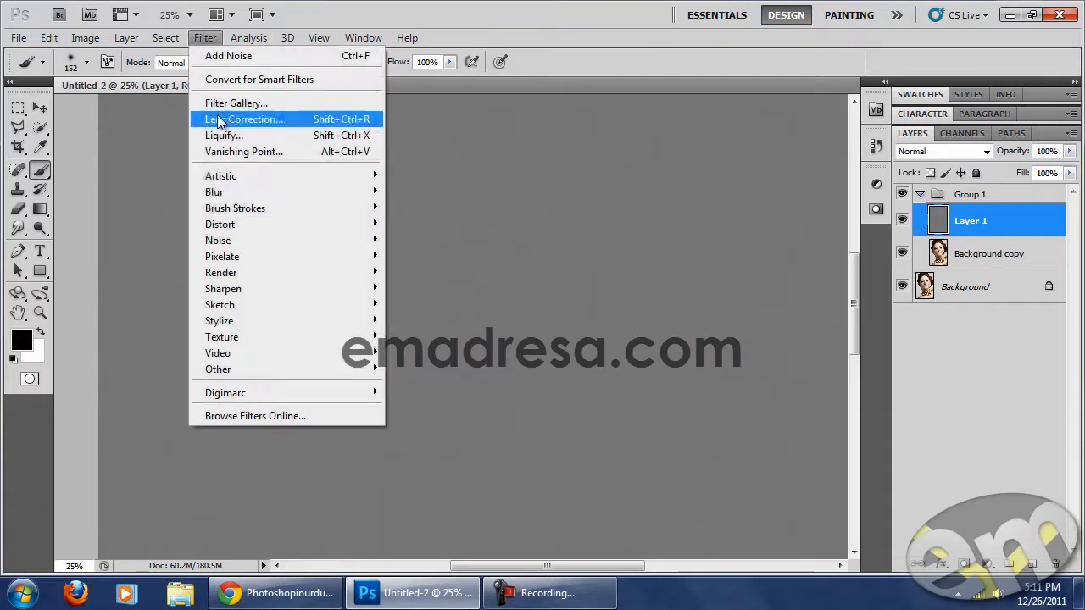
mouse_move(233, 193)
left_click(432, 256)
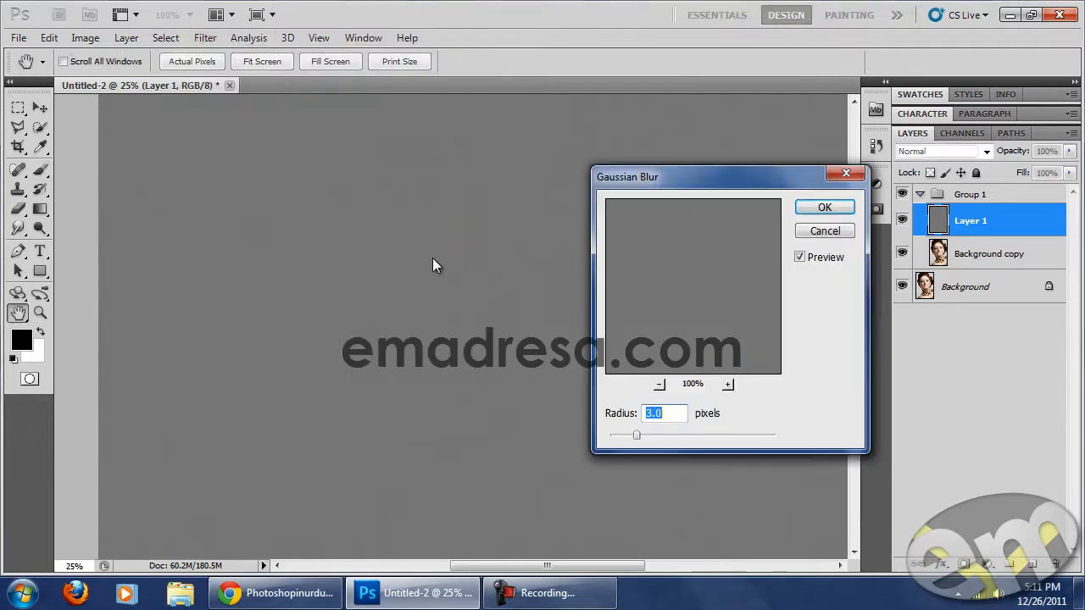
type("1")
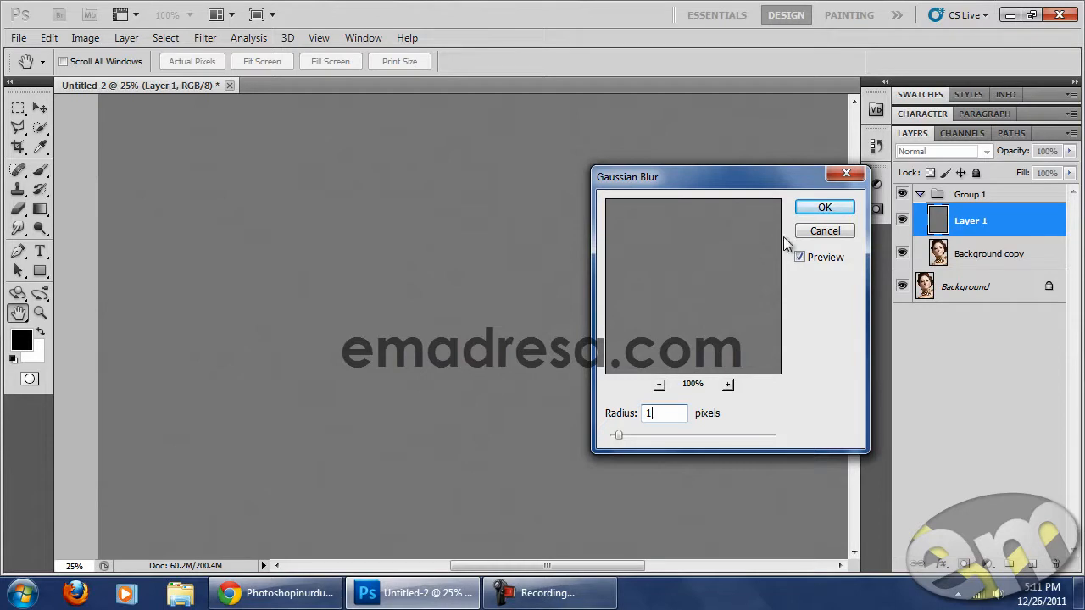
left_click(820, 212)
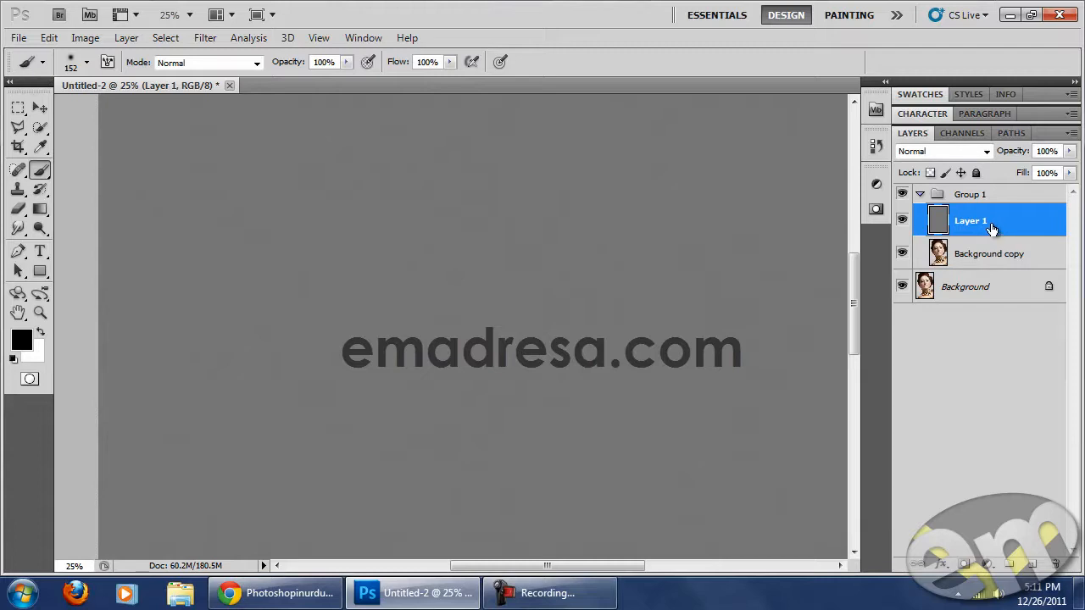
left_click(936, 150)
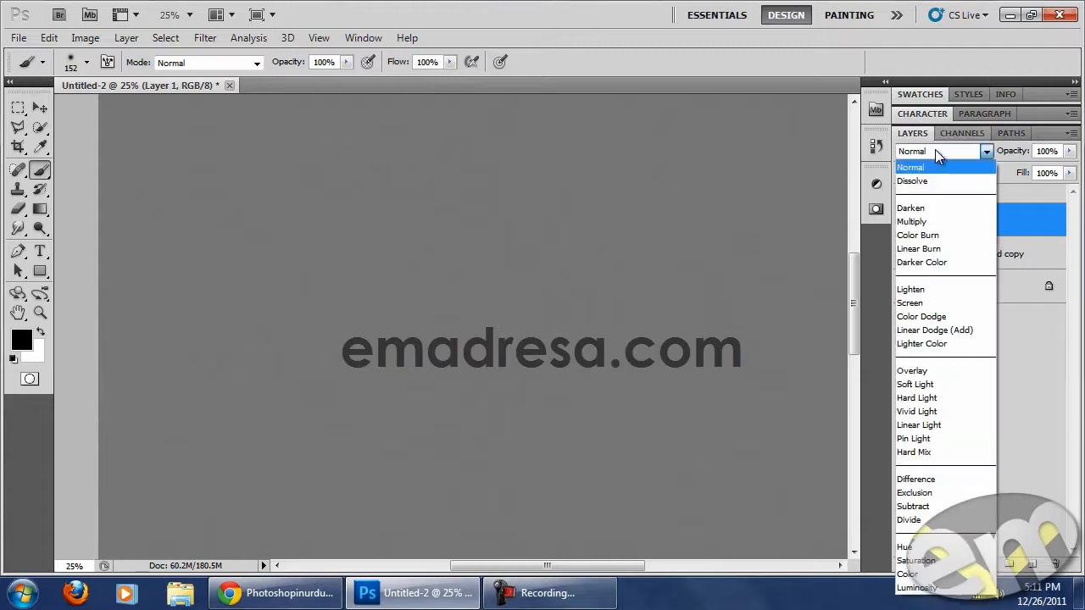
left_click(942, 399)
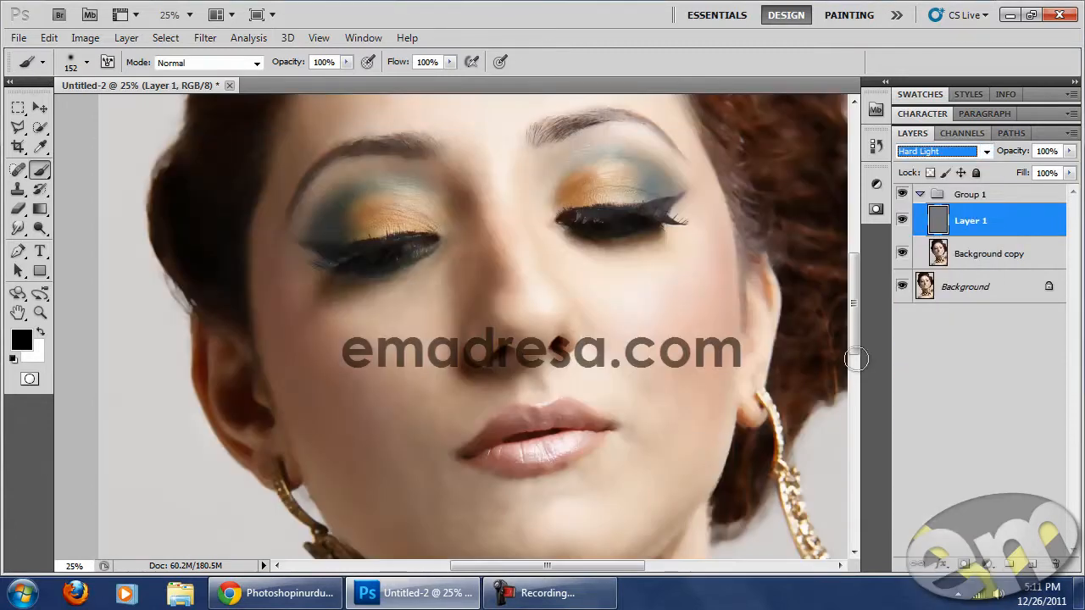
Compare the skin at 100% zoom with the Hard Light noise layer hidden and shown, leaving it shown.
left_click(40, 314)
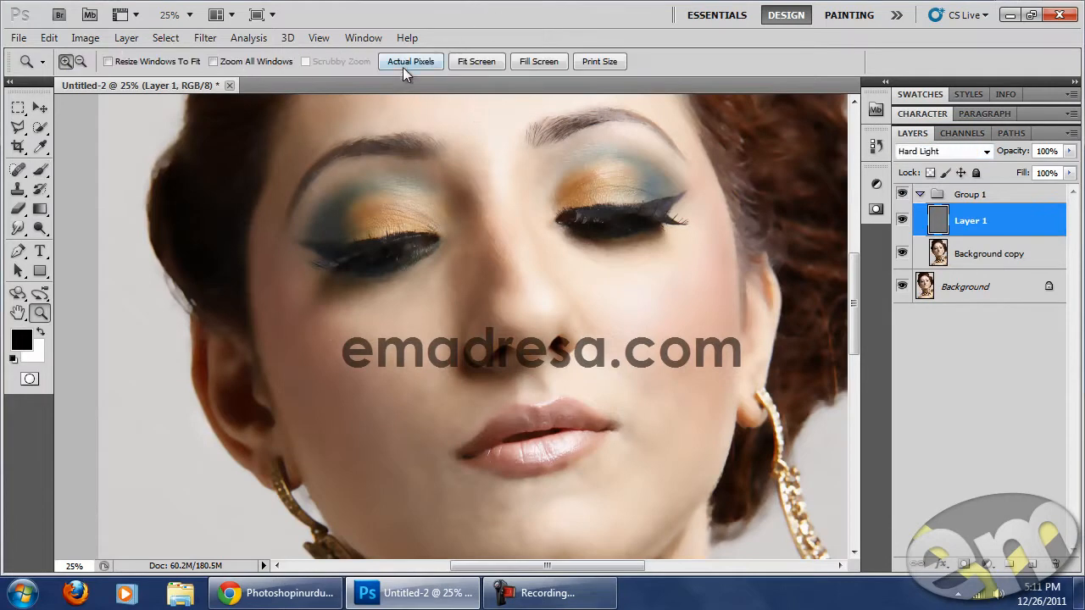
left_click(405, 67)
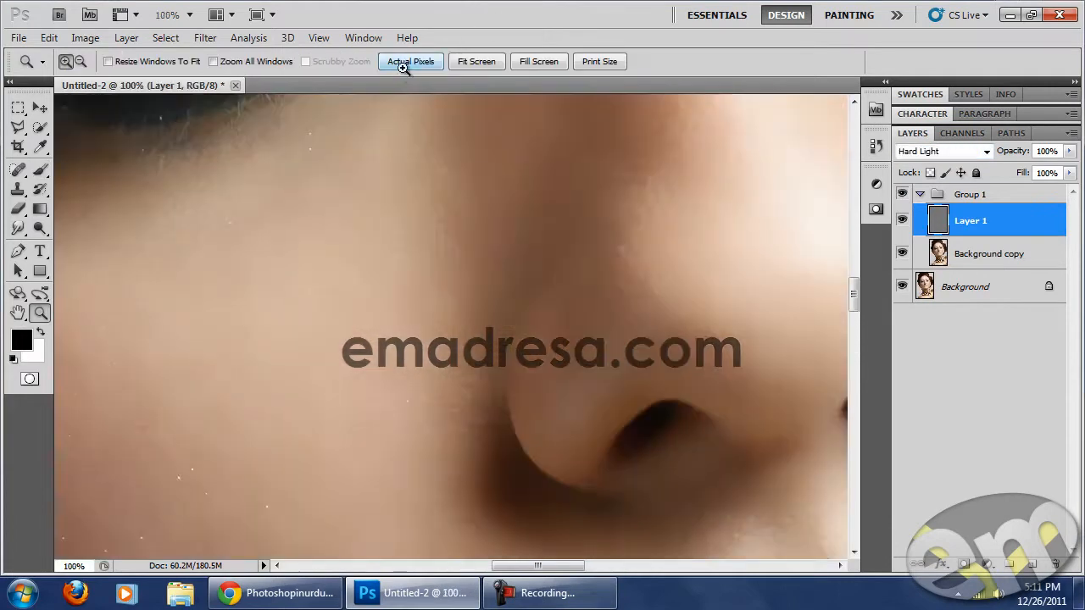
left_click(901, 223)
left_click(901, 222)
left_click(900, 222)
left_click(901, 222)
left_click(901, 222)
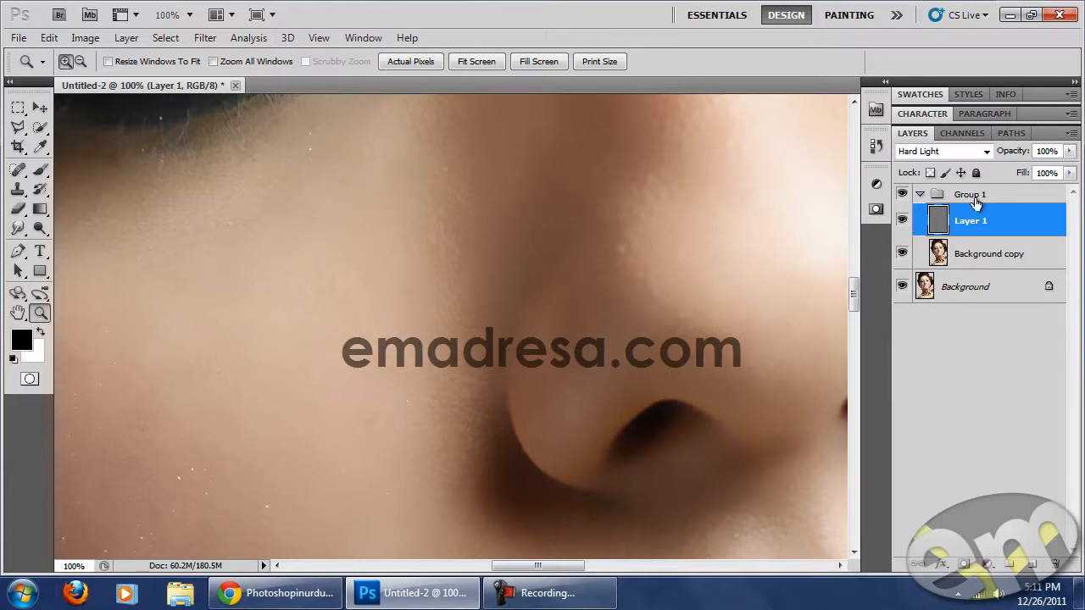
Collapse Group 1 and add a layer mask to the group.
left_click(921, 196)
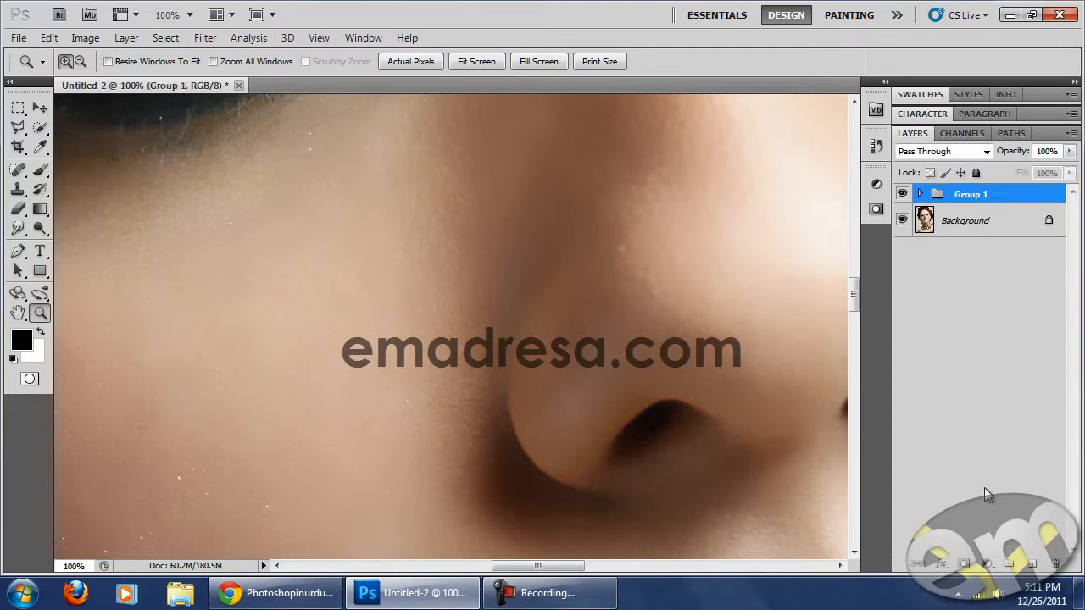
left_click(963, 565)
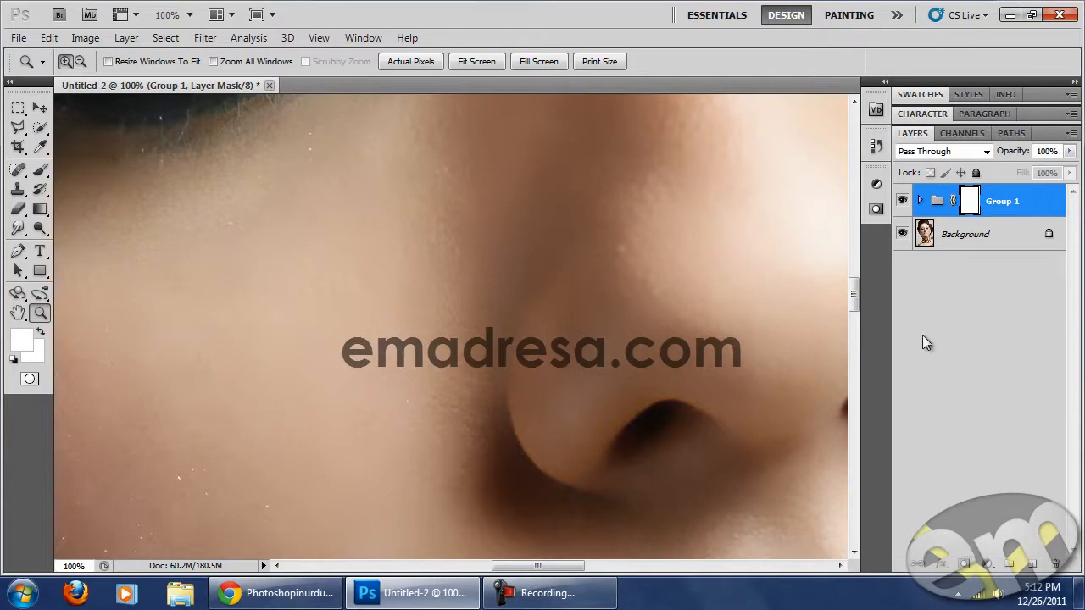
Check how the blur affects the necklace and clothing details, and turn the Group 1 mask black.
left_click_drag(858, 292, 854, 445)
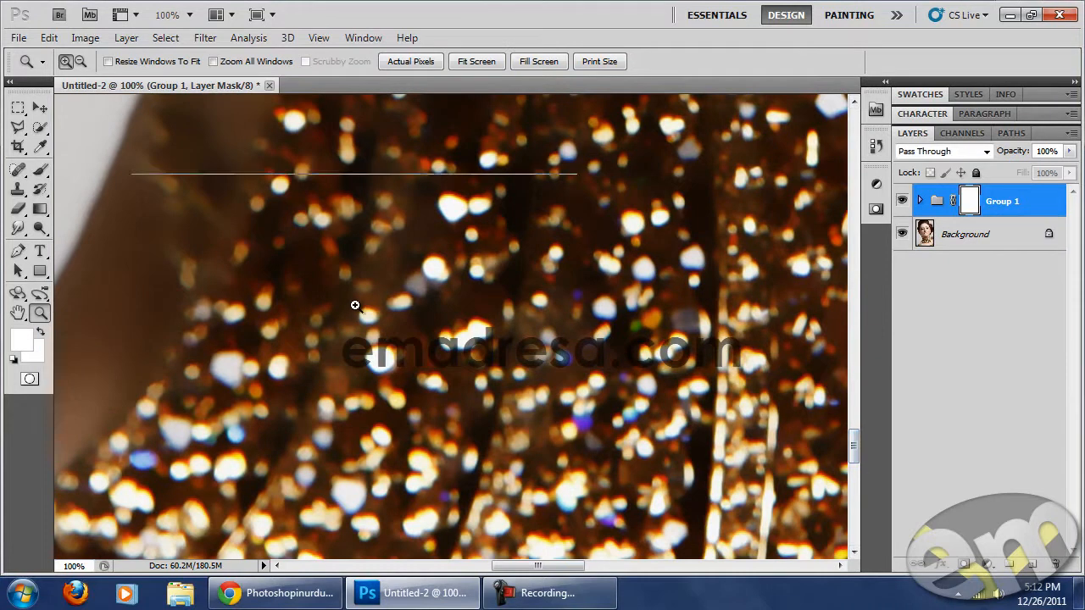
left_click(356, 305)
left_click(560, 286, "alt")
left_click(602, 272, "alt")
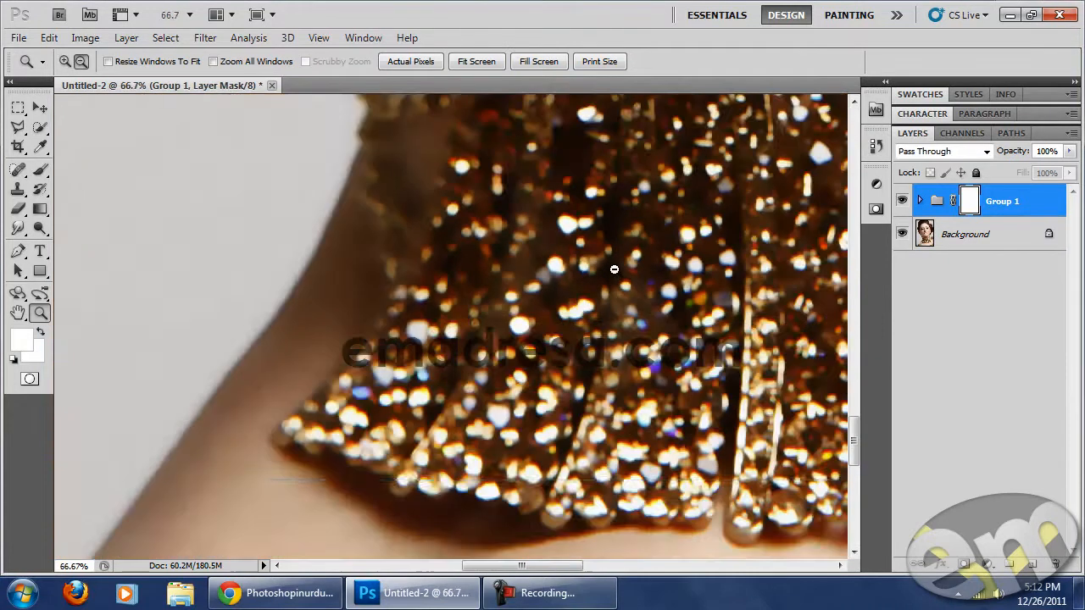
left_click(614, 271, "alt")
left_click(616, 273, "alt")
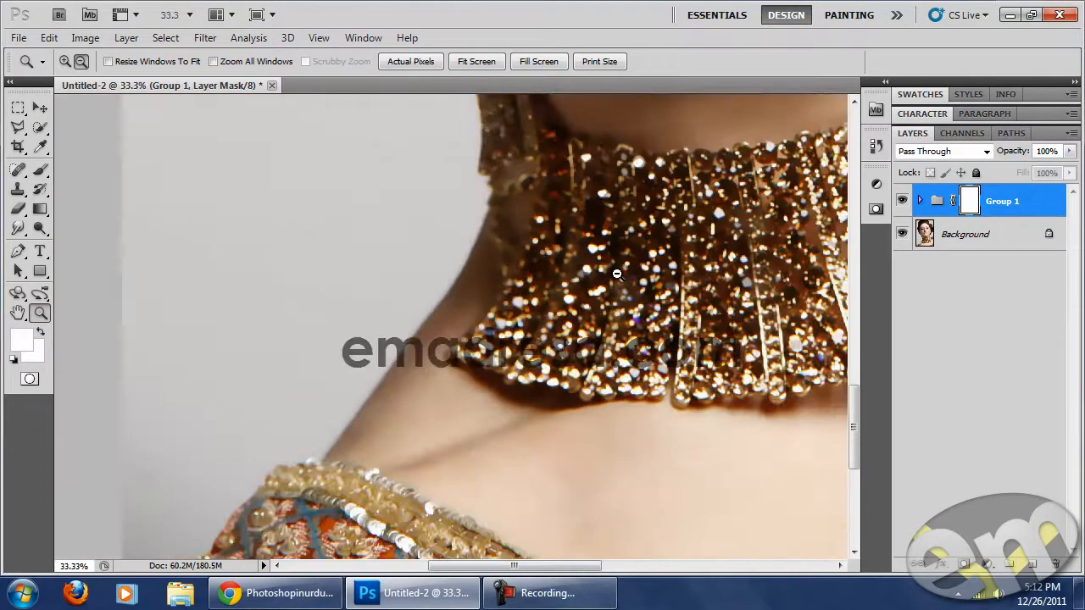
left_click(616, 273, "alt")
scroll(534, 380, "up", 5)
scroll(511, 472, "up", 5)
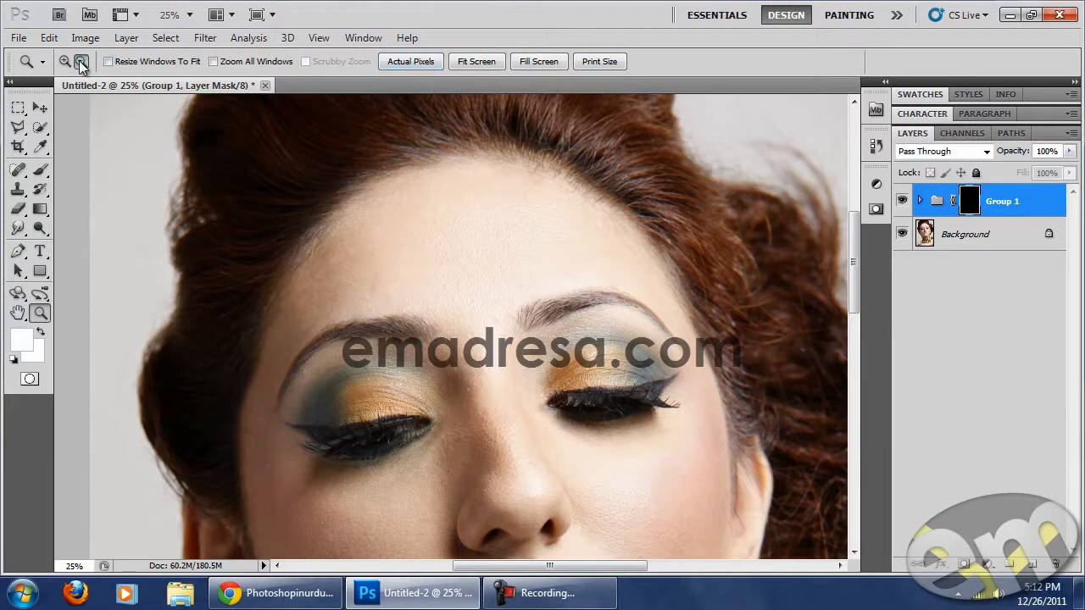
Choose a soft white brush with a size of 187 px and 0% hardness for painting on the Group 1 mask.
left_click(456, 322)
left_click(523, 364)
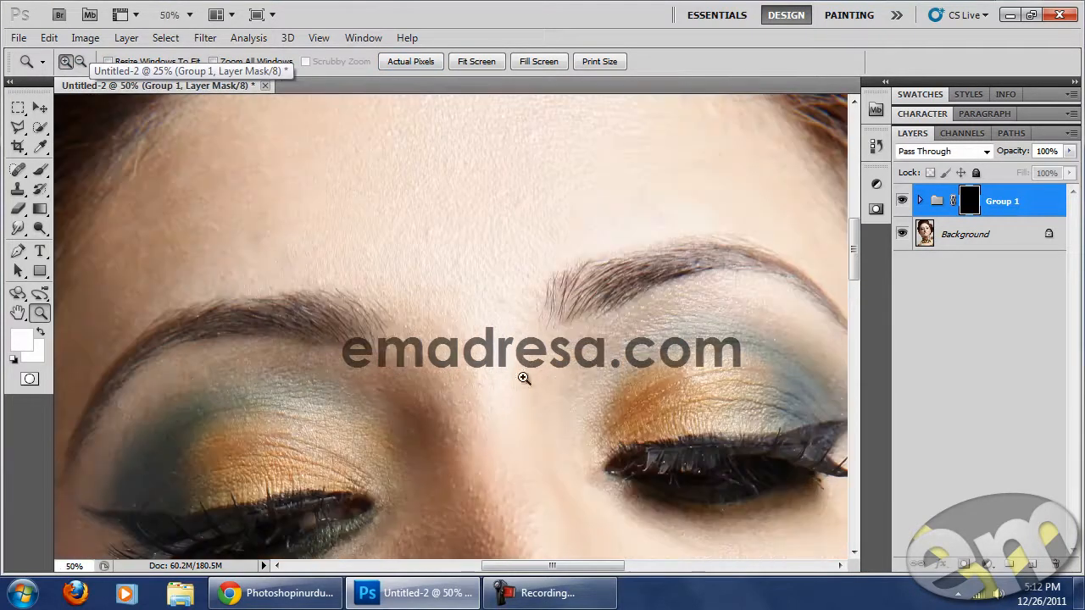
left_click_drag(531, 399, 559, 211)
scroll(513, 290, "up", 6)
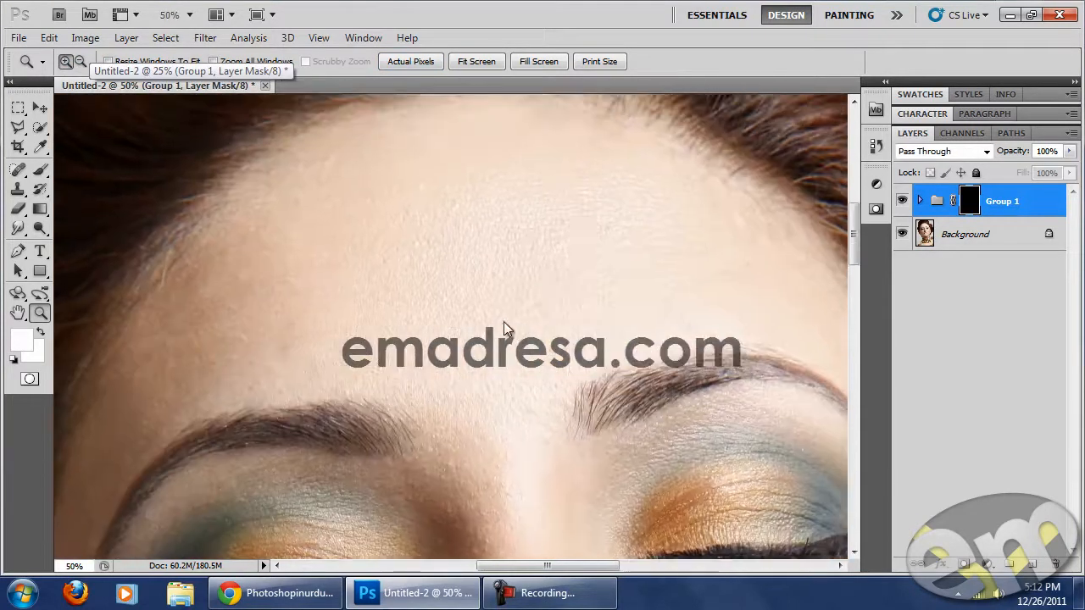
left_click(42, 170)
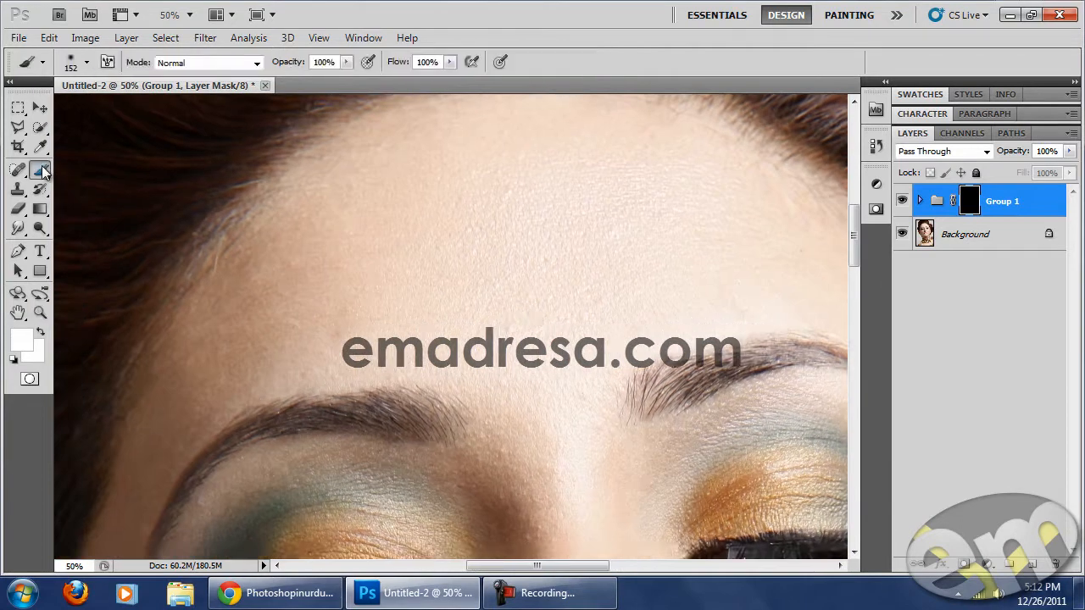
right_click(468, 255)
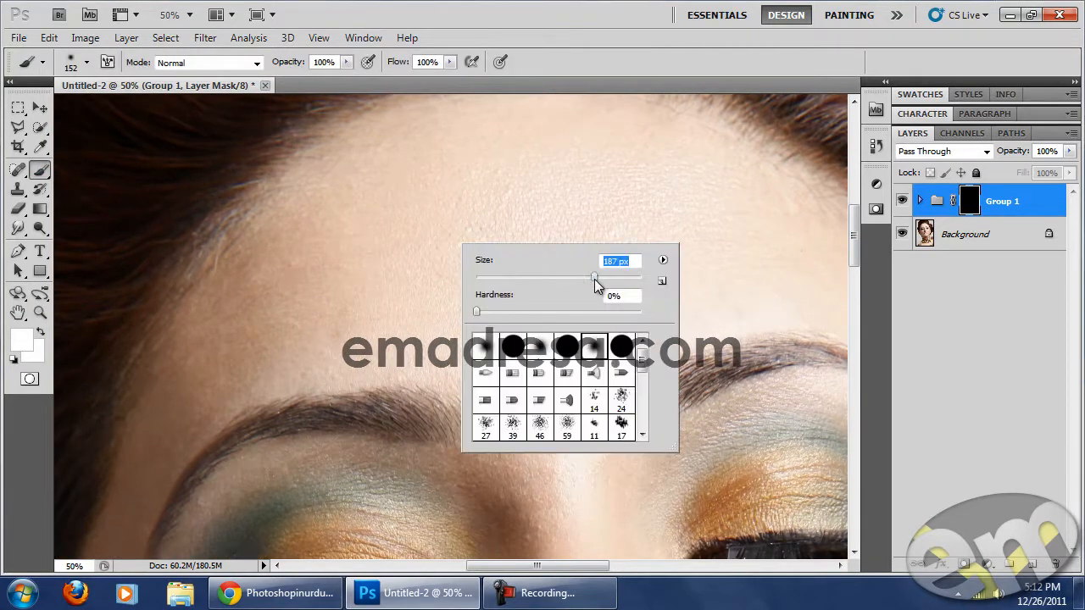
key("Return")
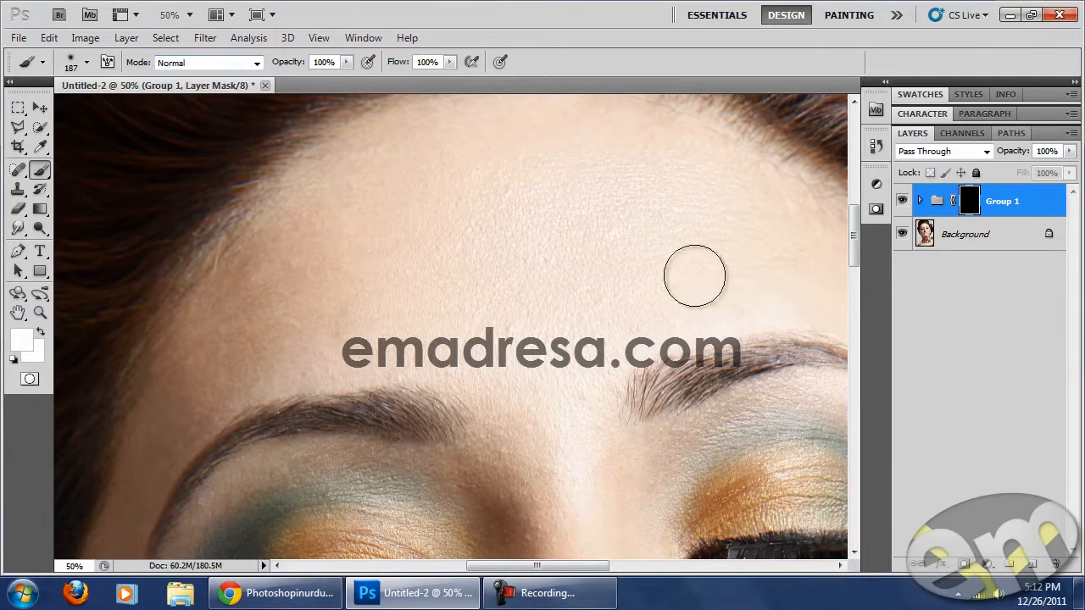
At 100% zoom, paint white on the Group 1 mask over the brightly lit cheek, from beside the nose towards the ear.
left_click_drag(591, 342, 514, 221)
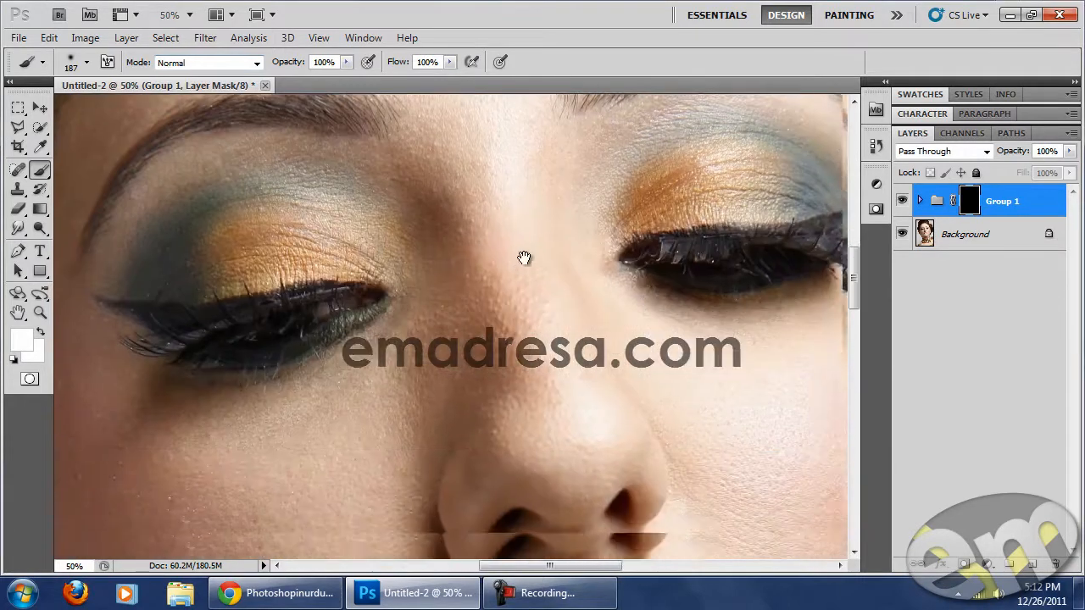
left_click_drag(519, 331, 365, 299)
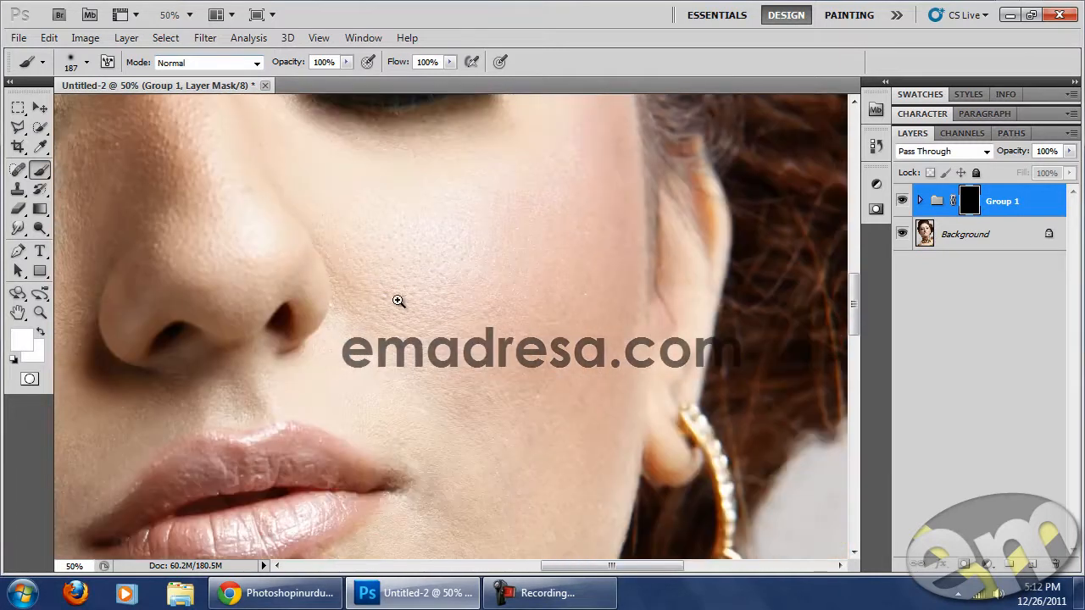
left_click(39, 313)
left_click(411, 61)
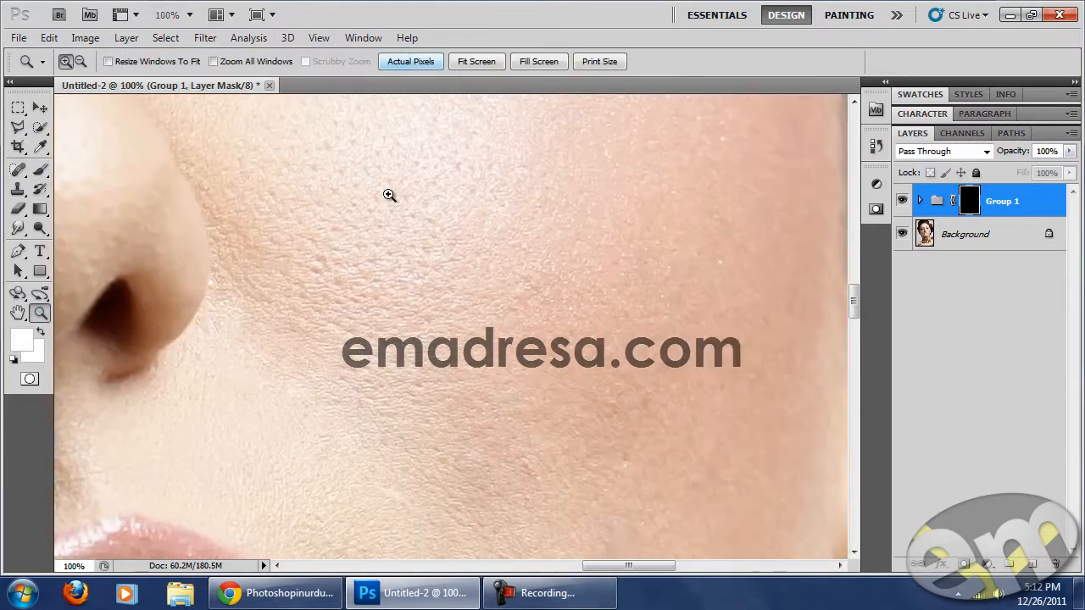
left_click(39, 172)
mouse_move(314, 213)
left_mouse_down()
mouse_move(329, 278)
mouse_move(377, 354)
mouse_move(361, 370)
mouse_move(321, 247)
mouse_move(353, 403)
mouse_move(416, 298)
mouse_move(458, 337)
mouse_move(494, 262)
left_mouse_up()
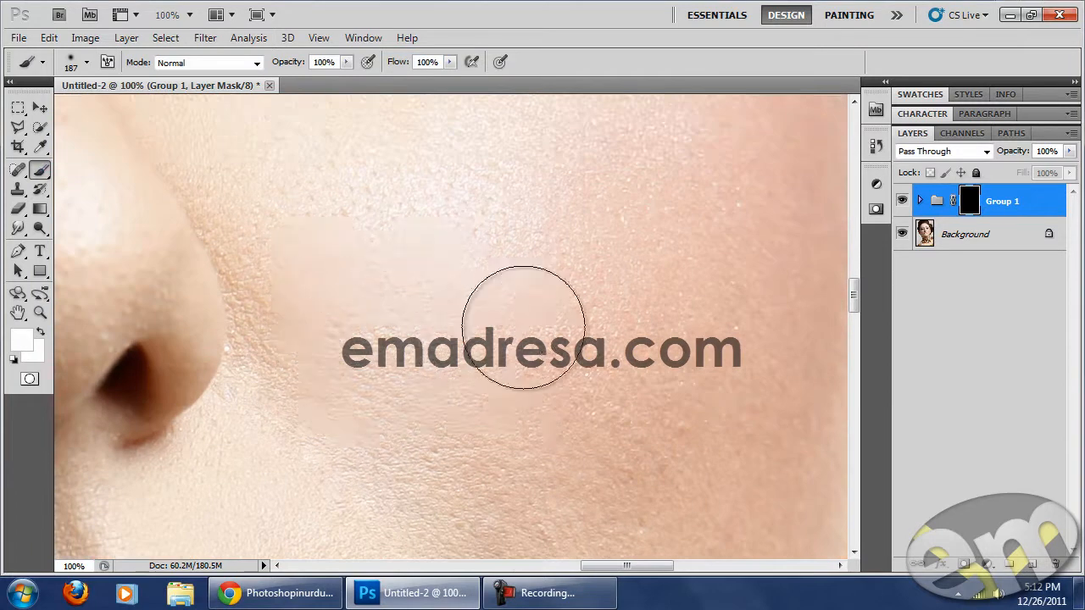
left_click_drag(549, 356, 458, 363)
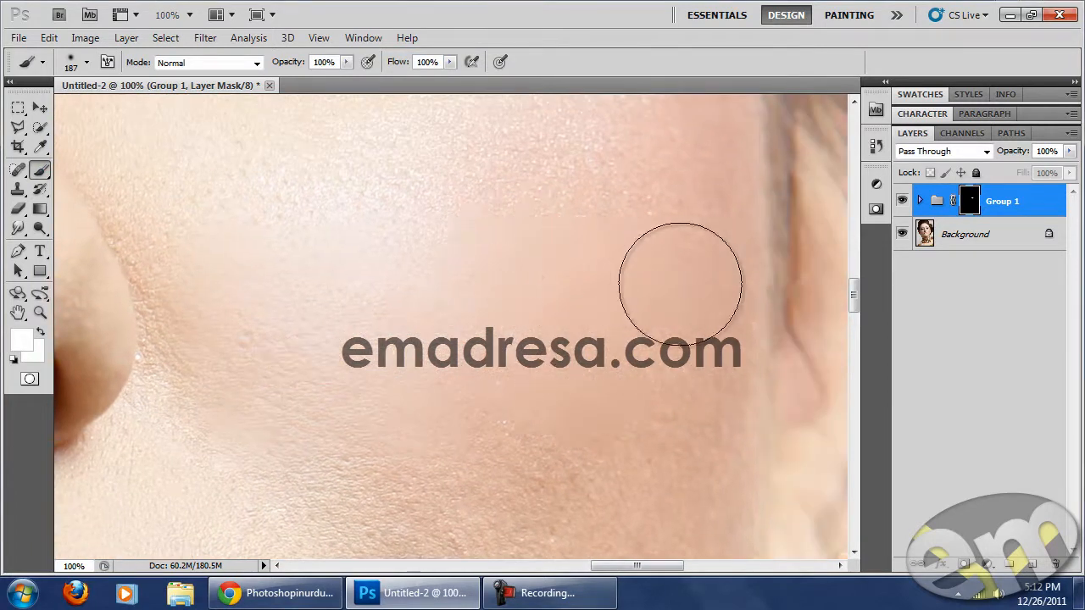
left_click_drag(695, 314, 582, 399)
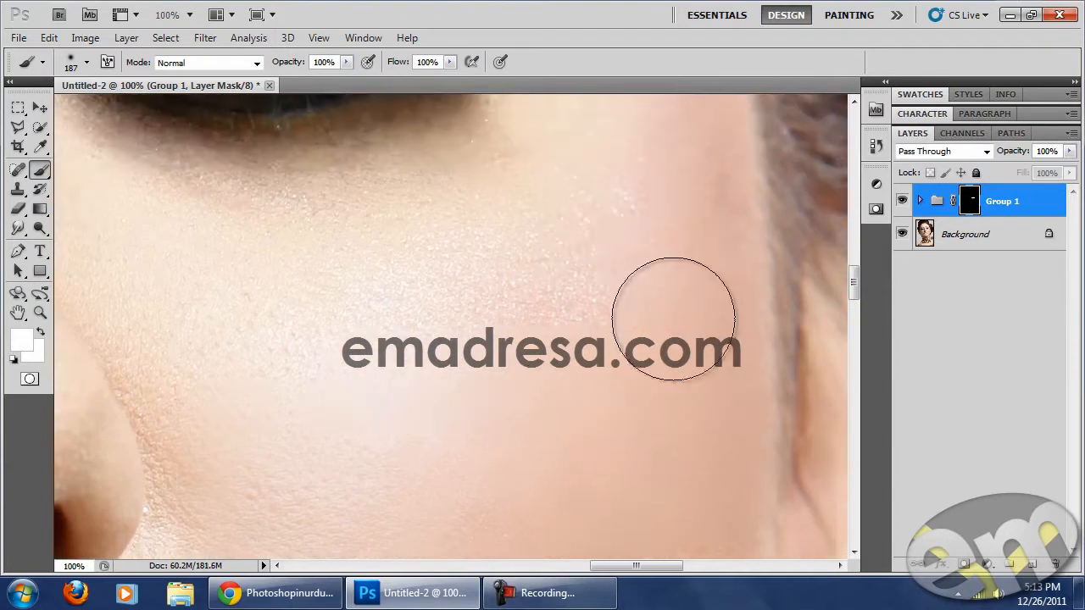
Paint white on the mask over the upper part of the lit cheek, up to the side of the nose.
mouse_move(540, 256)
left_mouse_down()
mouse_move(528, 230)
mouse_move(589, 319)
mouse_move(569, 340)
left_mouse_up()
left_click_drag(494, 340, 553, 338)
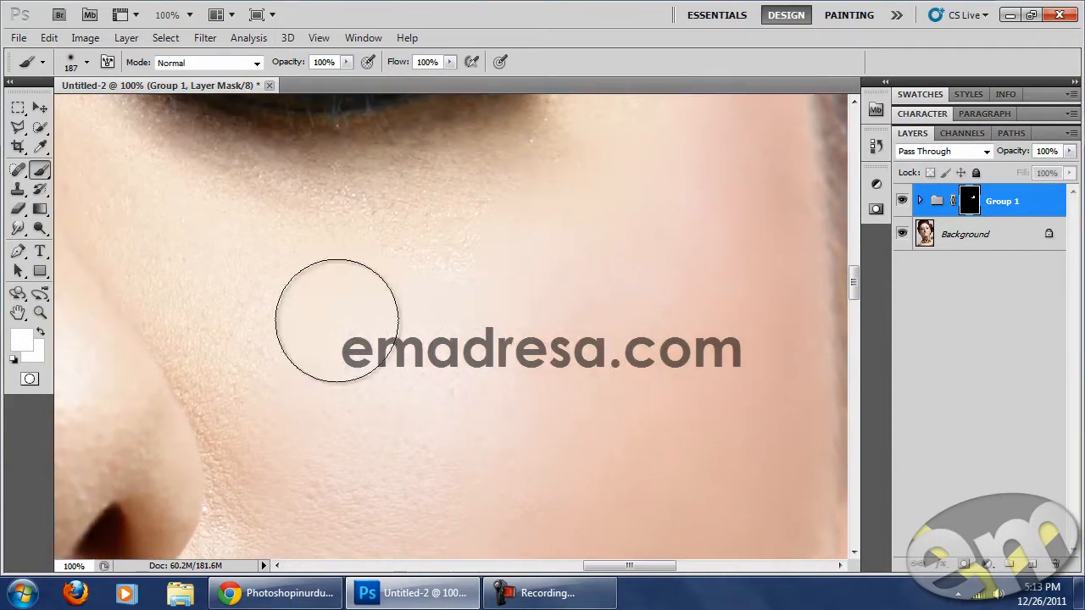
left_click_drag(329, 317, 385, 286)
mouse_move(442, 438)
left_mouse_down()
mouse_move(458, 339)
mouse_move(450, 412)
left_mouse_up()
left_click_drag(349, 287, 425, 397)
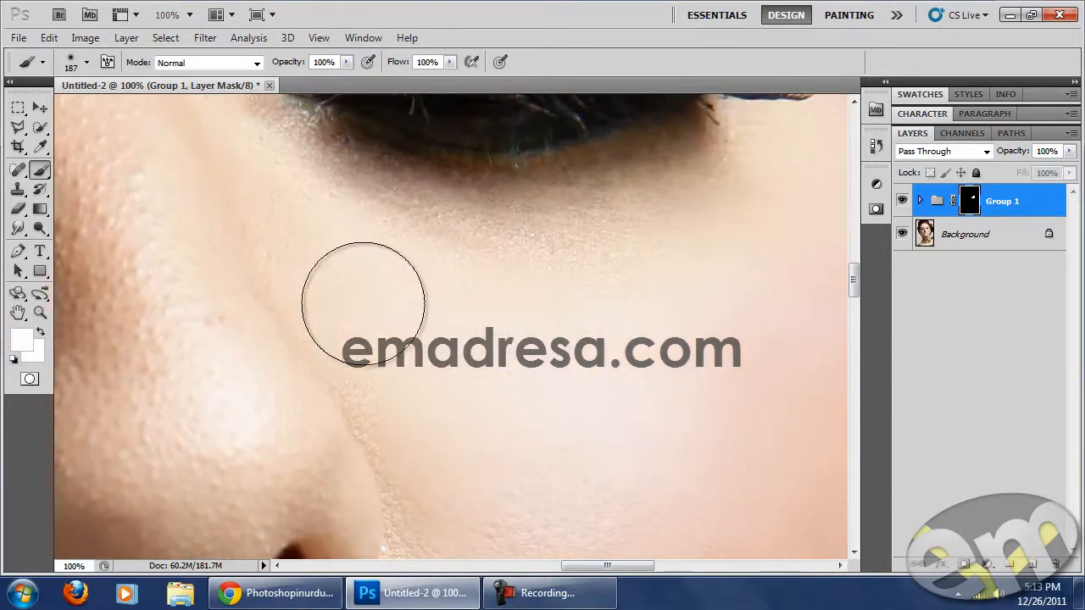
Reduce the brush size to 156 px and paint the mask over the skin just below the lashes on the lit side.
right_click(552, 288)
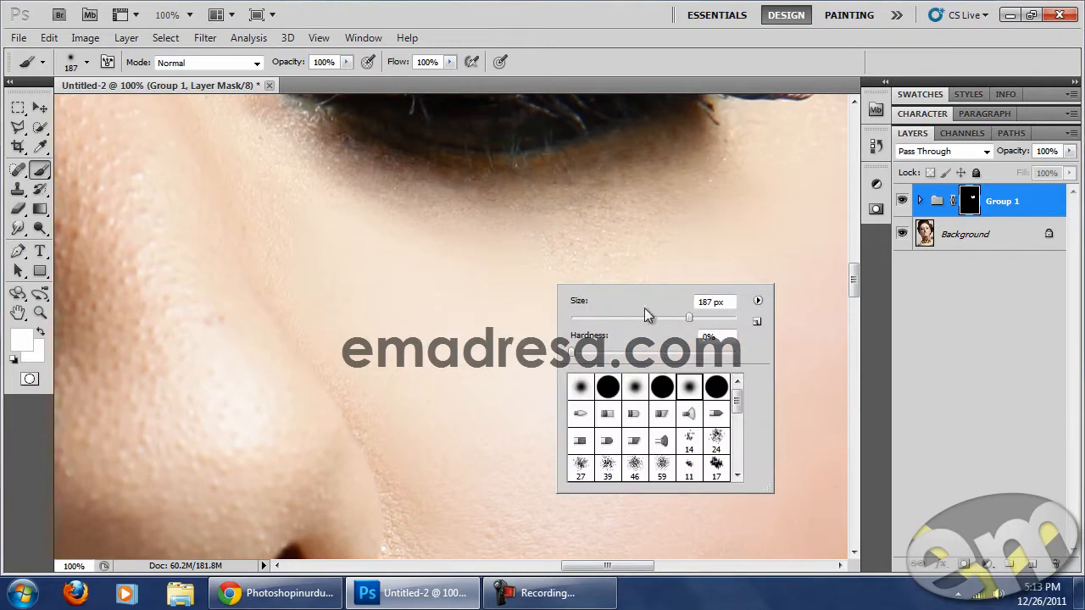
left_click(673, 316)
key("space")
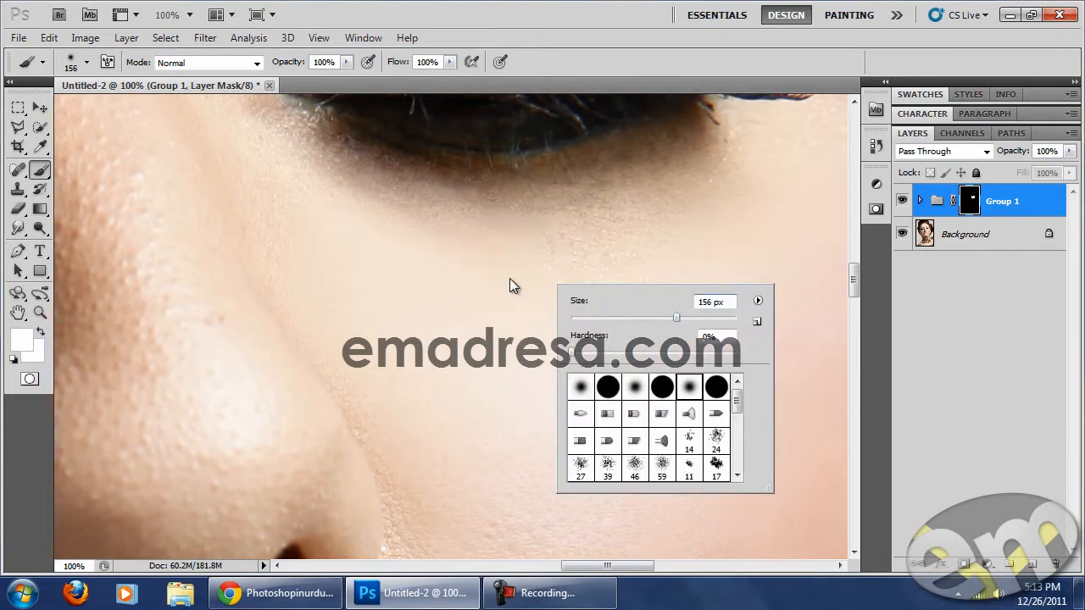
left_click(545, 236)
left_click_drag(532, 235, 574, 346)
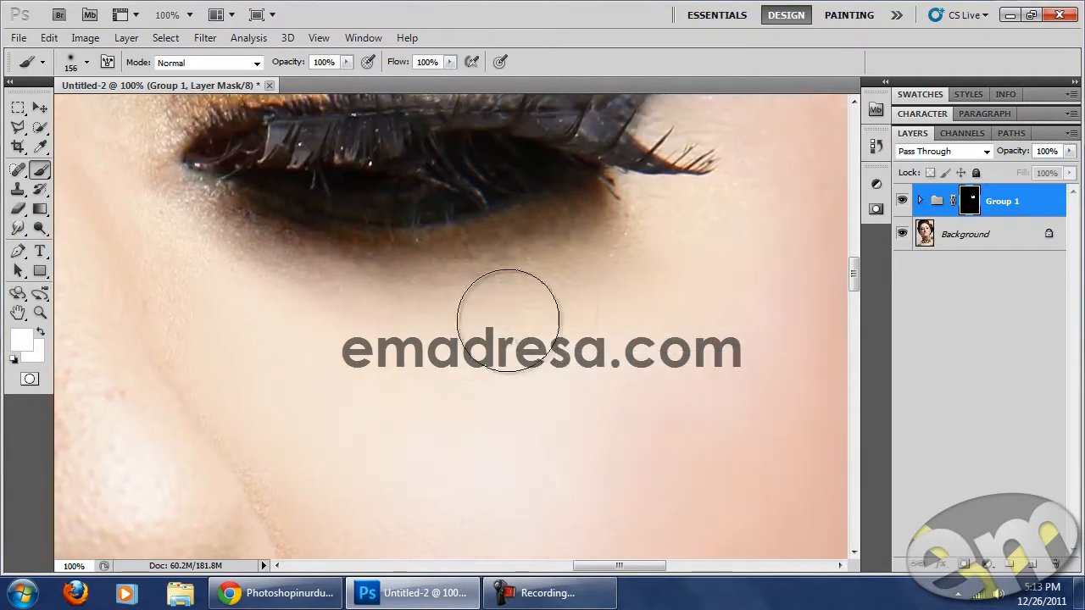
mouse_move(489, 310)
left_mouse_down()
mouse_move(522, 292)
mouse_move(517, 268)
mouse_move(550, 276)
left_mouse_up()
left_click_drag(525, 293, 462, 321)
left_click_drag(495, 298, 602, 271)
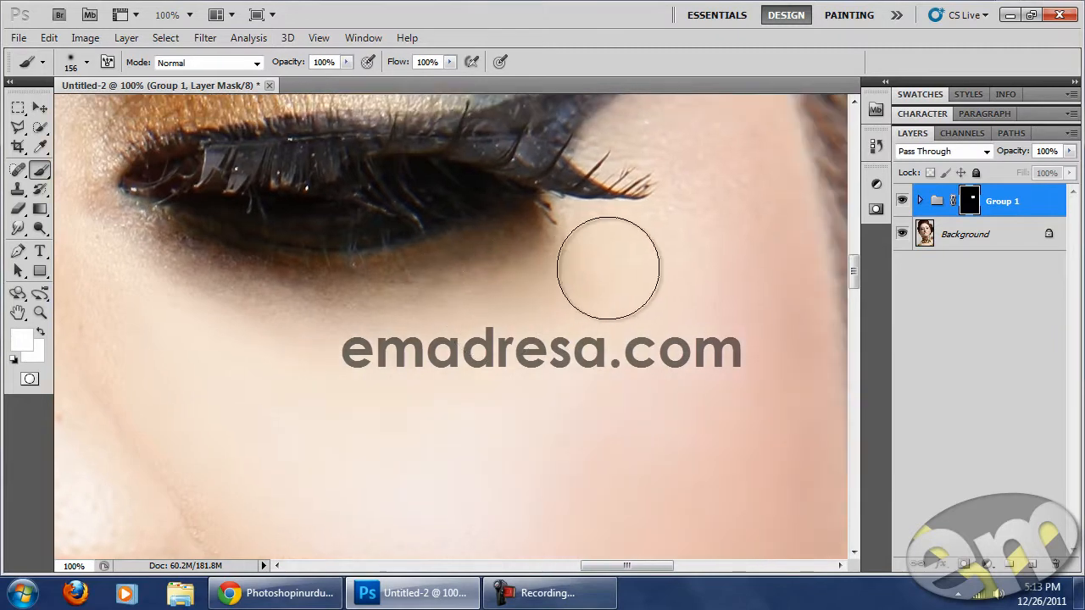
Paint white on the mask over the skin around the same eye, including its corners and the area beneath the eyebrow.
left_click_drag(457, 354, 553, 350)
mouse_move(288, 316)
left_mouse_down()
mouse_move(417, 340)
mouse_move(381, 327)
mouse_move(309, 268)
left_mouse_up()
left_click_drag(344, 322, 429, 488)
mouse_move(395, 412)
left_mouse_down()
mouse_move(402, 446)
mouse_move(393, 286)
left_mouse_up()
left_click_drag(380, 330, 534, 372)
mouse_move(533, 297)
left_mouse_down()
mouse_move(520, 260)
mouse_move(388, 346)
left_mouse_up()
mouse_move(349, 325)
left_mouse_down()
mouse_move(480, 247)
mouse_move(617, 240)
mouse_move(532, 242)
mouse_move(480, 204)
left_mouse_up()
mouse_move(646, 297)
left_mouse_down()
mouse_move(634, 334)
mouse_move(702, 361)
left_mouse_up()
left_click_drag(428, 259, 728, 493)
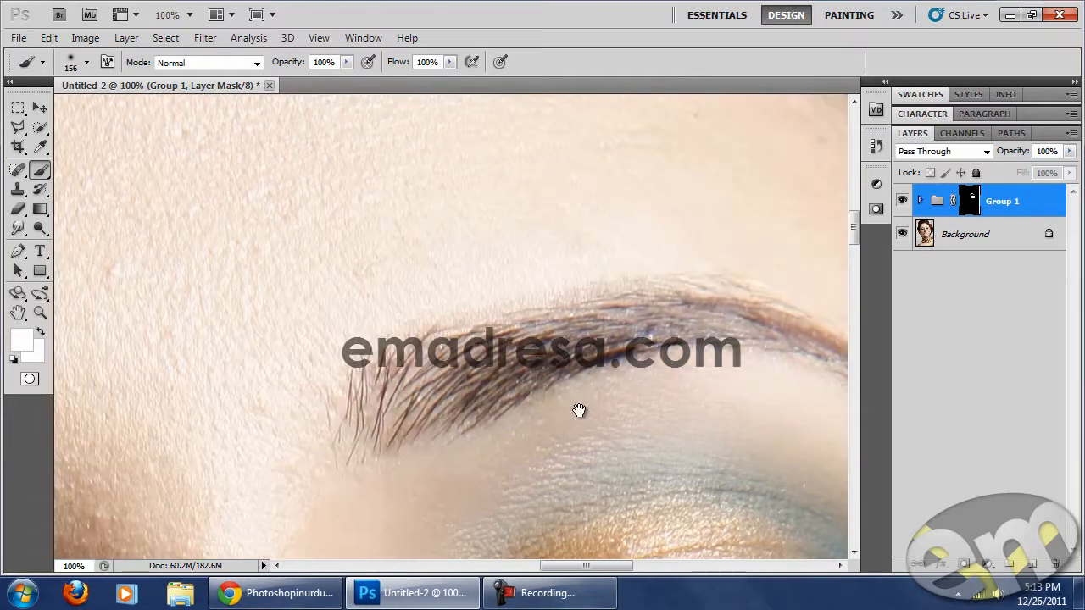
left_click_drag(414, 359, 514, 347)
left_click_drag(407, 379, 455, 330)
Lower the brush opacity to 27% and paint the mask lightly over the blue and orange eyeshadow.
left_click_drag(475, 546, 329, 308)
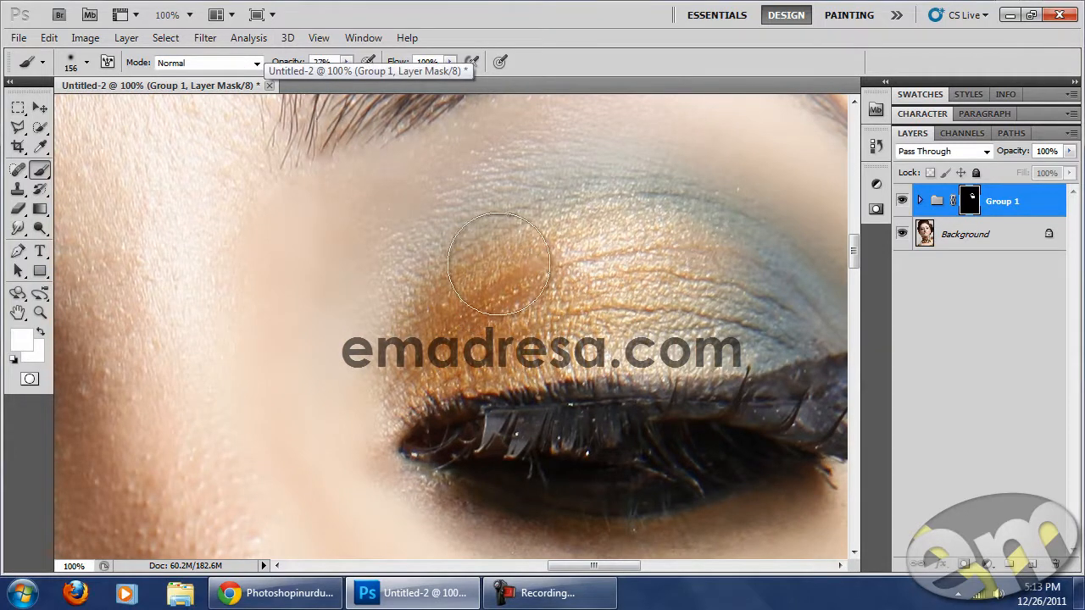
left_click_drag(480, 269, 471, 271)
mouse_move(596, 220)
left_mouse_down()
mouse_move(481, 203)
mouse_move(641, 325)
left_mouse_up()
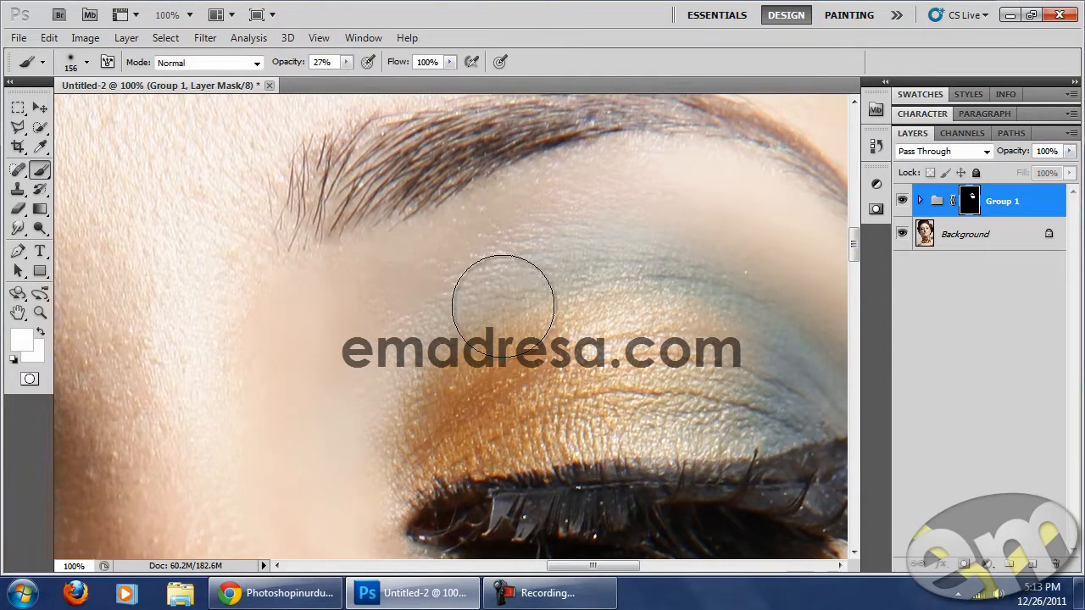
mouse_move(505, 340)
left_mouse_down()
mouse_move(543, 332)
mouse_move(538, 301)
left_mouse_up()
Restore the brush opacity to 100% and paint the mask over the nose bridge, nose tip and nostril area.
left_click_drag(277, 67, 532, 76)
left_click_drag(429, 323, 453, 240)
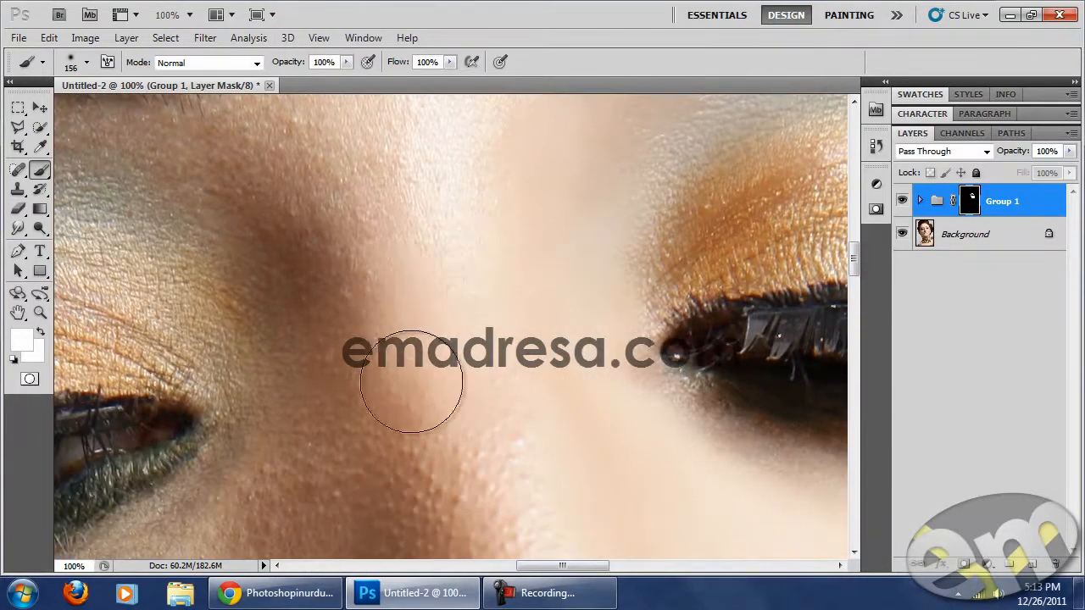
left_click_drag(463, 327, 398, 178)
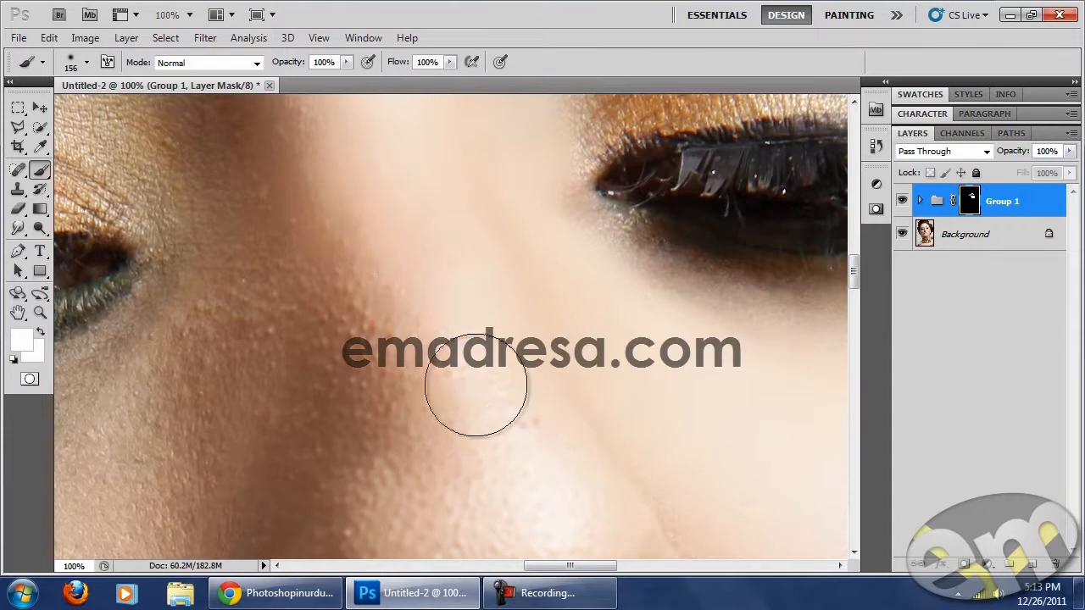
left_click_drag(453, 388, 412, 249)
mouse_move(438, 486)
left_mouse_down()
mouse_move(323, 385)
mouse_move(276, 469)
mouse_move(472, 421)
mouse_move(489, 474)
left_mouse_up()
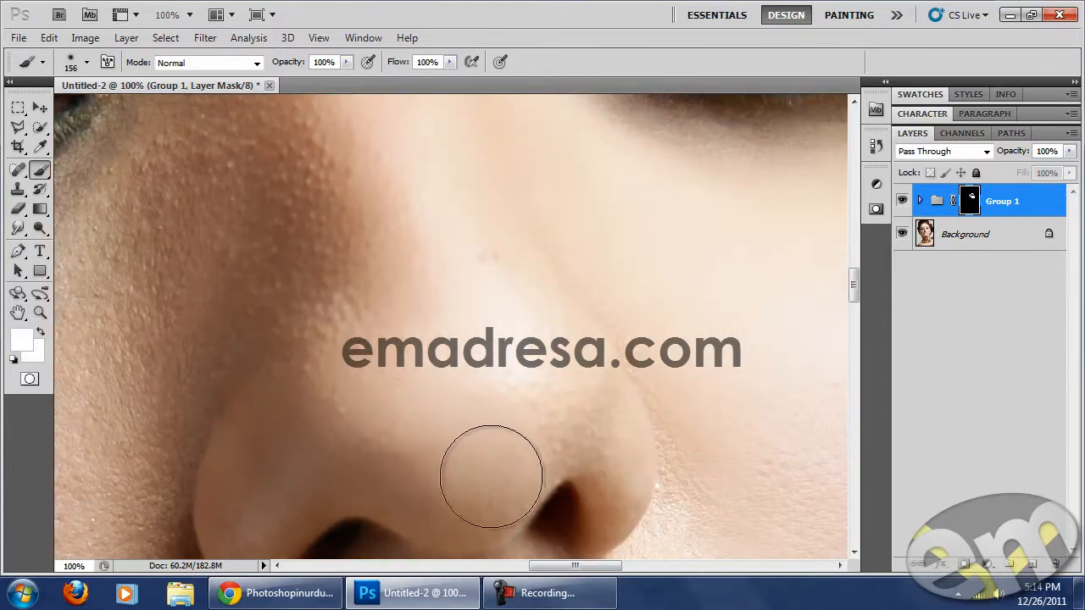
left_click_drag(479, 354, 514, 400)
Paint white on the mask over the shaded side of the nose up to the inner eye corner.
left_click_drag(398, 272, 391, 369)
left_click_drag(383, 327, 426, 403)
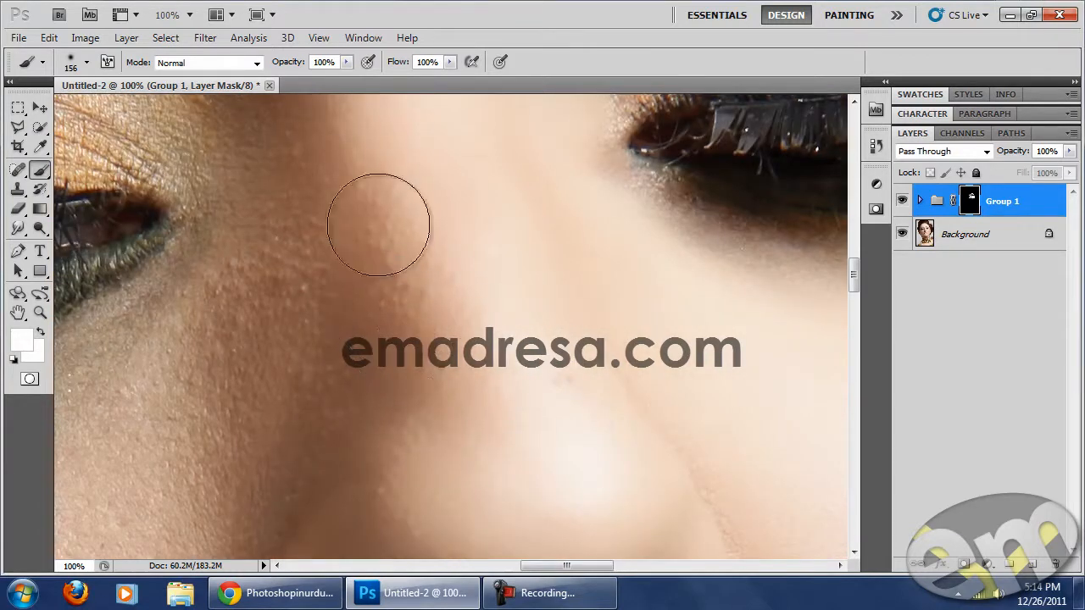
left_click_drag(310, 339, 436, 310)
left_click_drag(313, 433, 432, 375)
left_click_drag(497, 258, 481, 339)
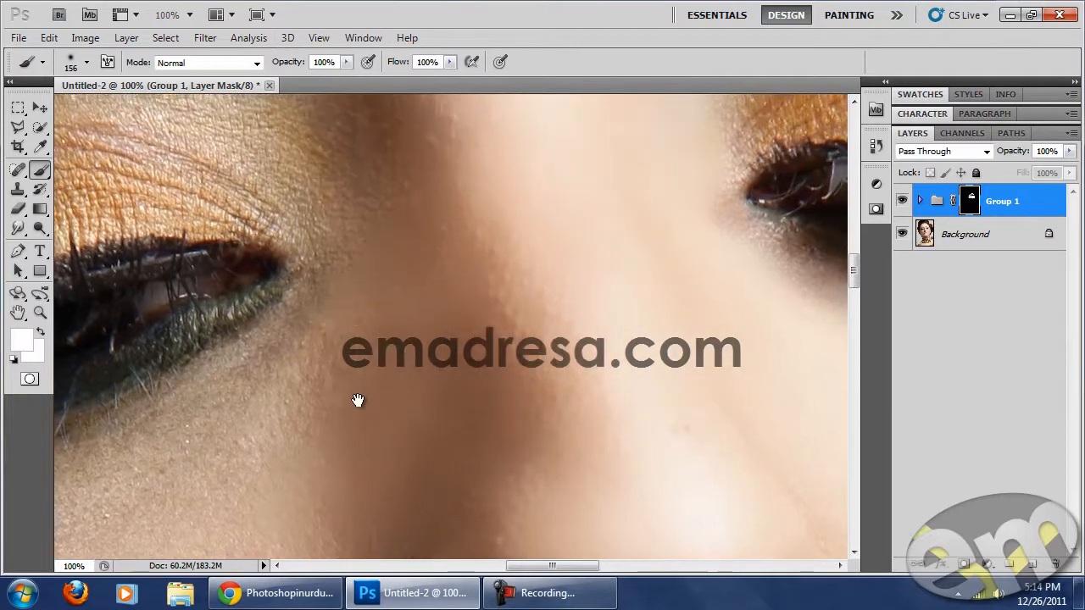
Paint white on the mask over the shaded cheek, covering the skin below the eye and beside the nostril.
left_click_drag(358, 392, 503, 249)
left_click_drag(297, 334, 532, 201)
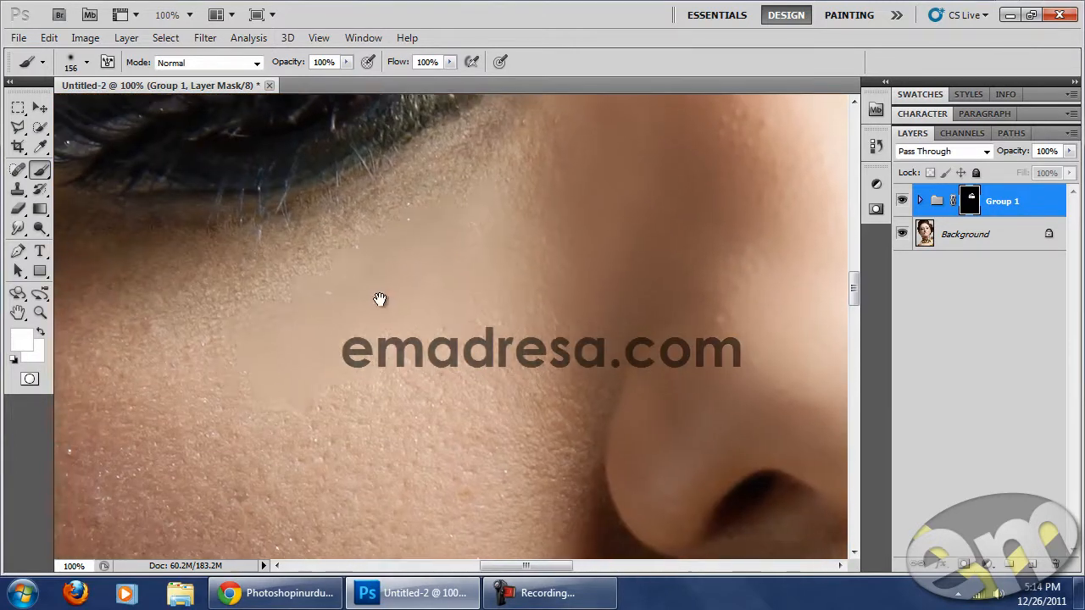
left_click_drag(379, 295, 395, 230)
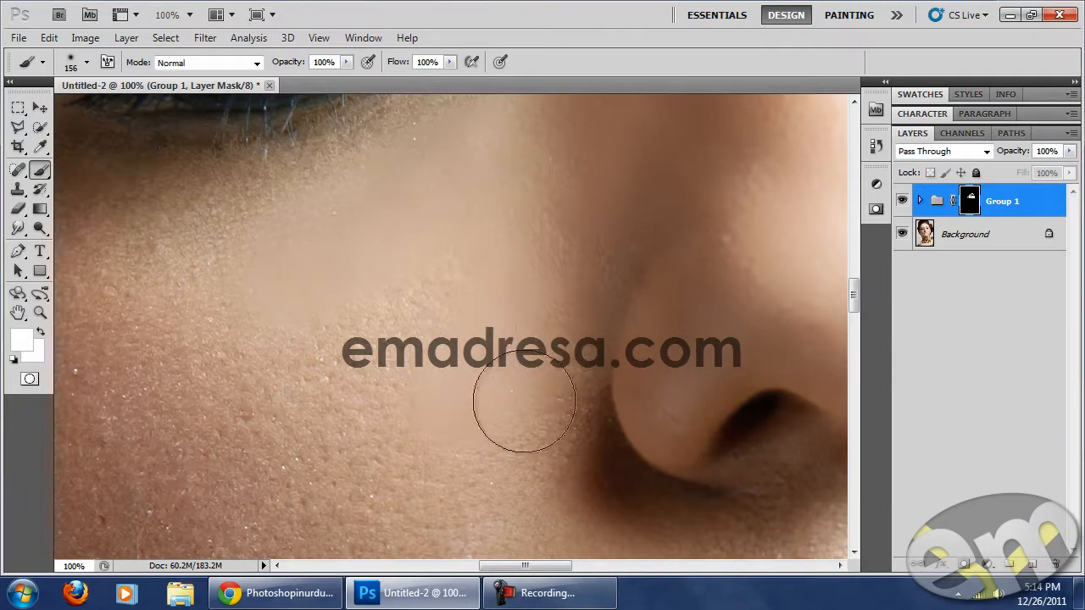
scroll(528, 333, "down", 3)
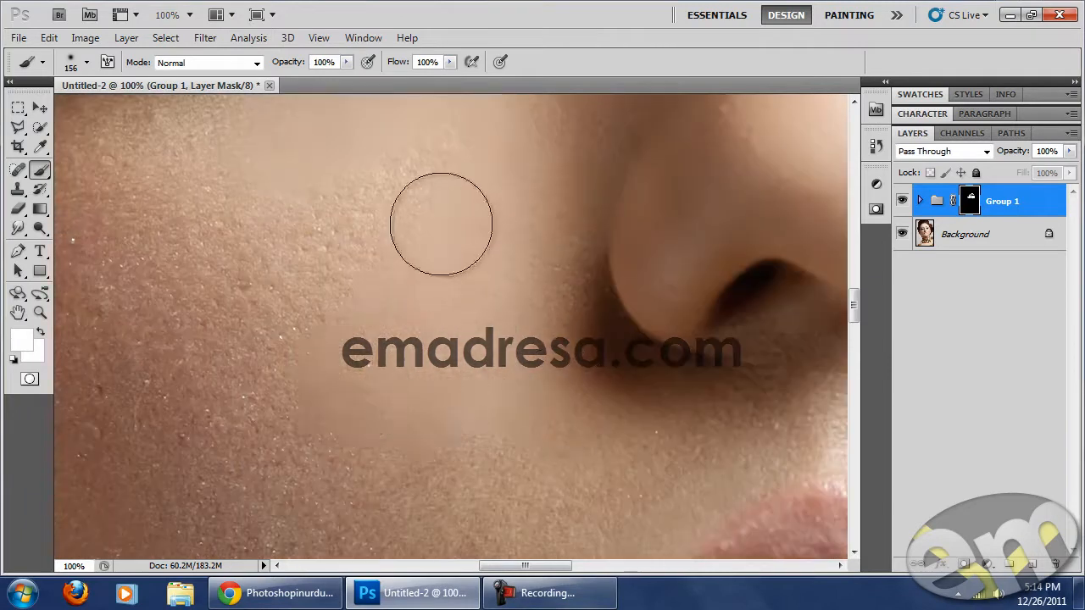
left_click_drag(321, 300, 414, 300)
mouse_move(407, 402)
left_mouse_down()
mouse_move(398, 230)
mouse_move(472, 256)
left_mouse_up()
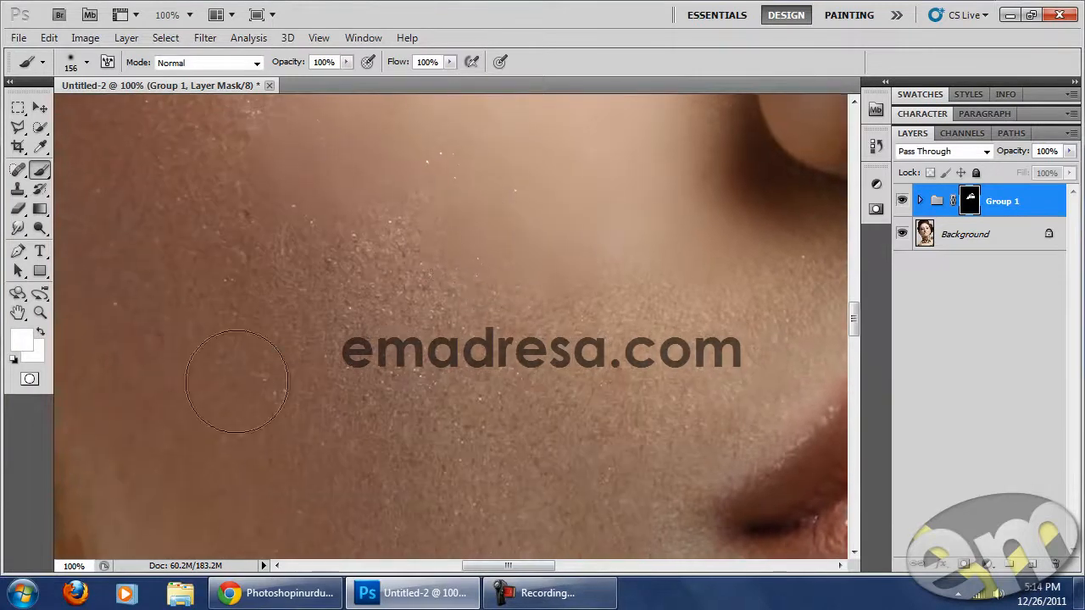
Extend the white mask painting across the outer shaded cheek, from beside the ear up to the outer eye corner.
left_click_drag(328, 252, 511, 352)
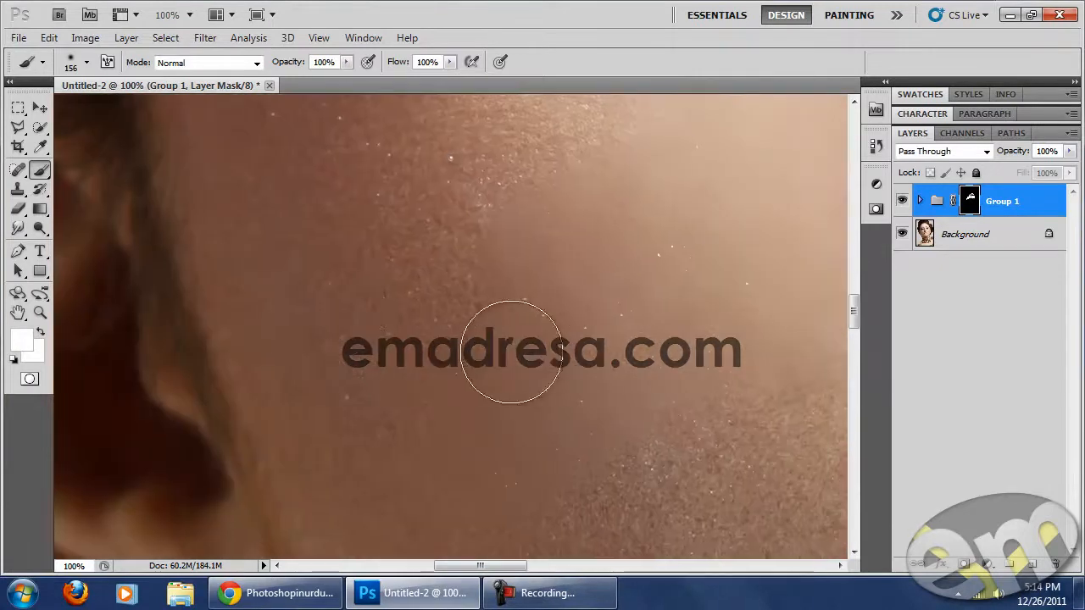
mouse_move(471, 314)
left_mouse_down()
mouse_move(430, 399)
mouse_move(430, 332)
mouse_move(433, 429)
mouse_move(406, 451)
left_mouse_up()
mouse_move(502, 335)
left_mouse_down()
mouse_move(484, 334)
mouse_move(545, 257)
mouse_move(449, 211)
mouse_move(351, 223)
left_mouse_up()
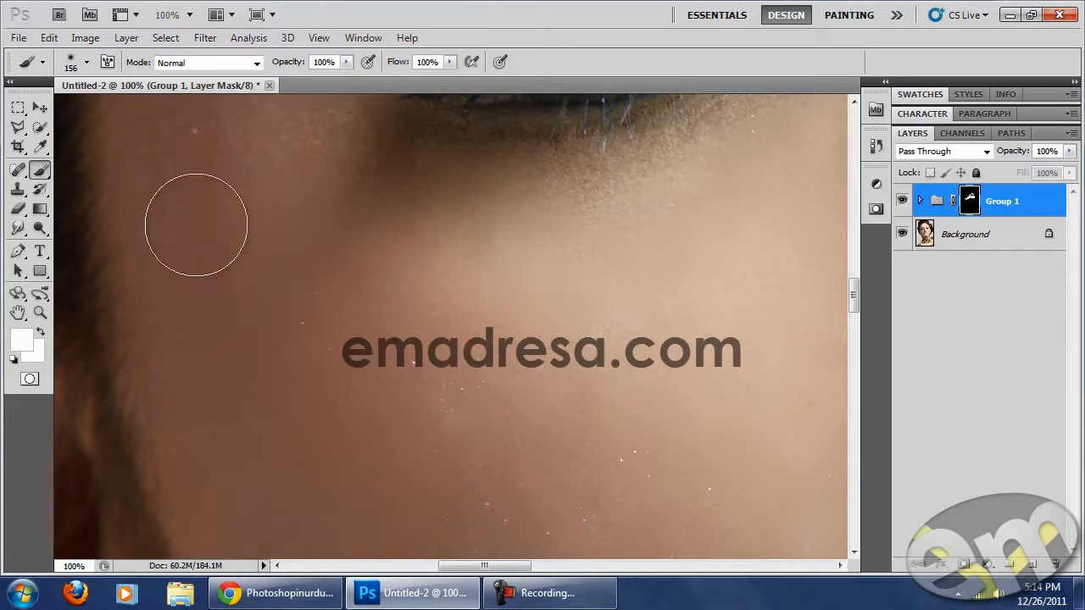
left_click_drag(336, 342, 242, 226)
left_click_drag(338, 403, 343, 297)
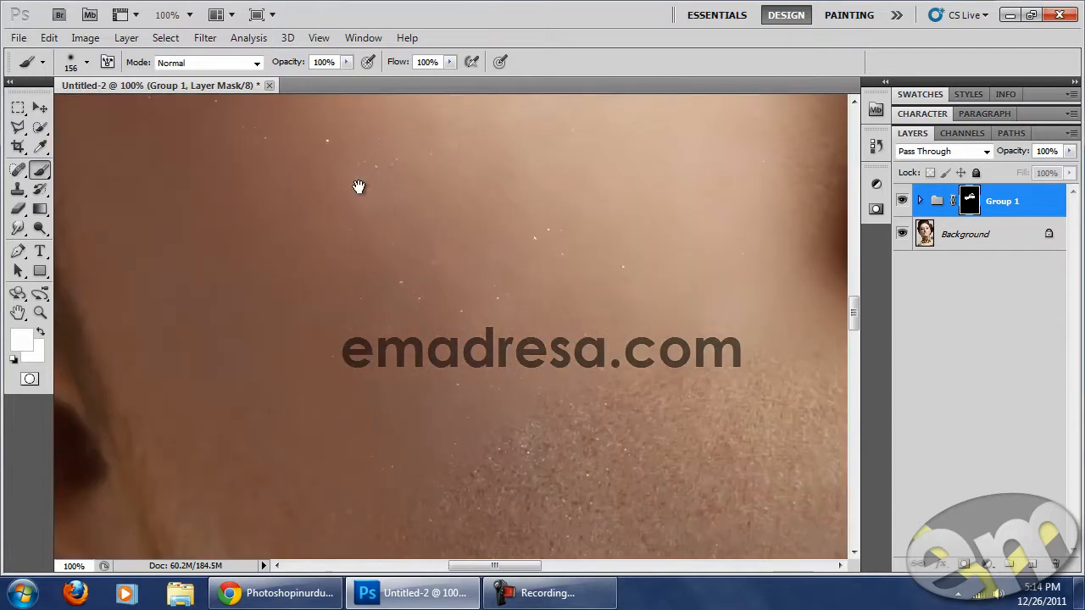
Paint white on the mask over the lower shaded cheek along the jaw and beside the corner of the mouth.
left_click_drag(401, 347, 377, 252)
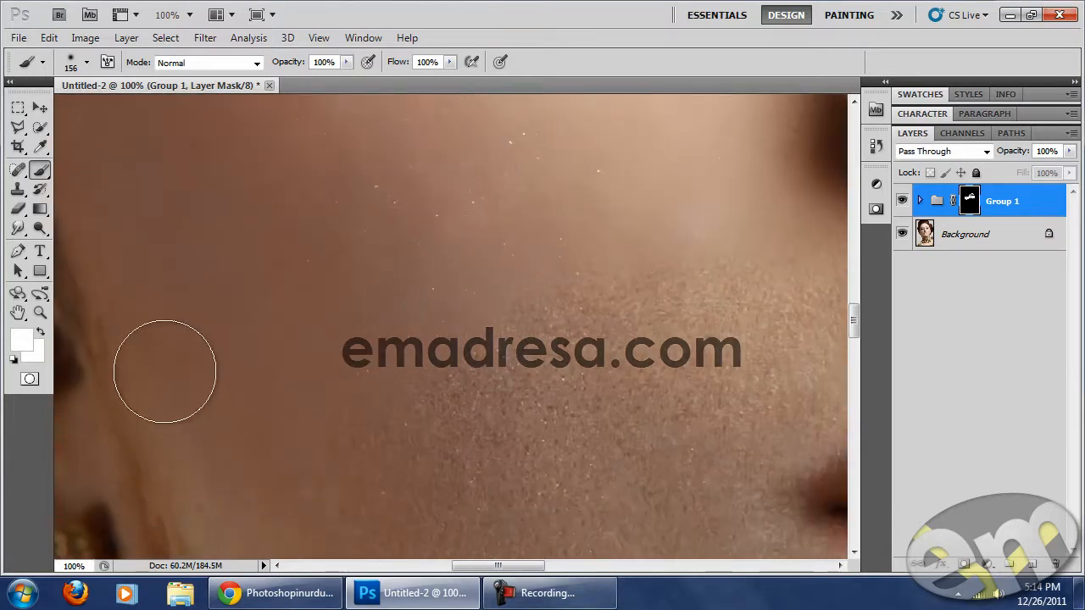
left_click_drag(246, 385, 250, 242)
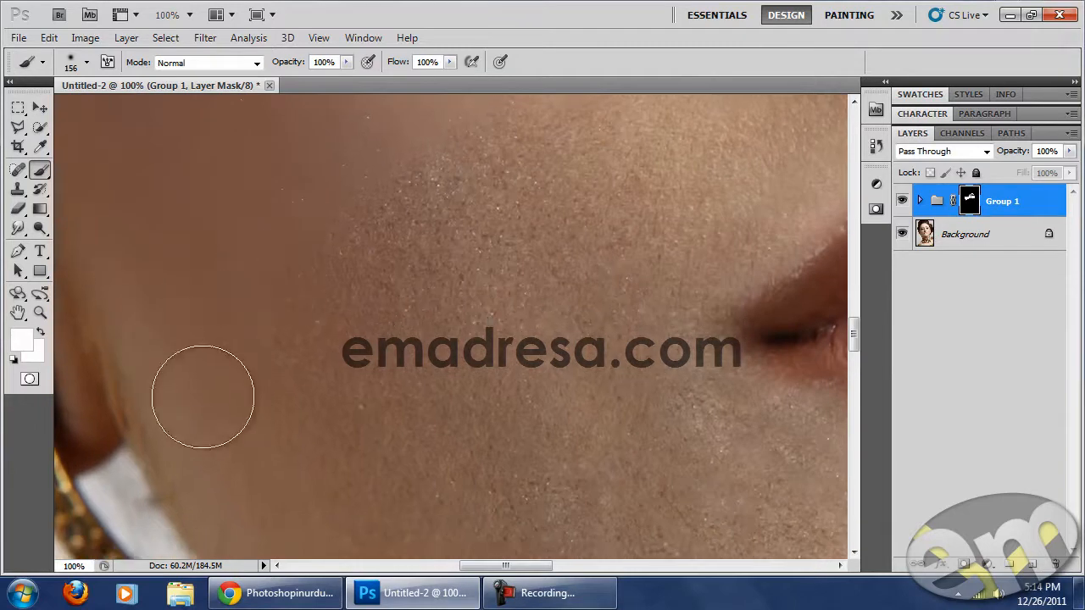
mouse_move(609, 336)
left_mouse_down()
mouse_move(332, 344)
mouse_move(323, 291)
mouse_move(276, 297)
mouse_move(538, 270)
mouse_move(539, 218)
mouse_move(463, 211)
left_mouse_up()
mouse_move(432, 250)
left_mouse_down()
mouse_move(302, 356)
mouse_move(458, 262)
mouse_move(384, 263)
mouse_move(594, 290)
mouse_move(612, 339)
mouse_move(593, 325)
mouse_move(388, 404)
mouse_move(457, 317)
left_mouse_up()
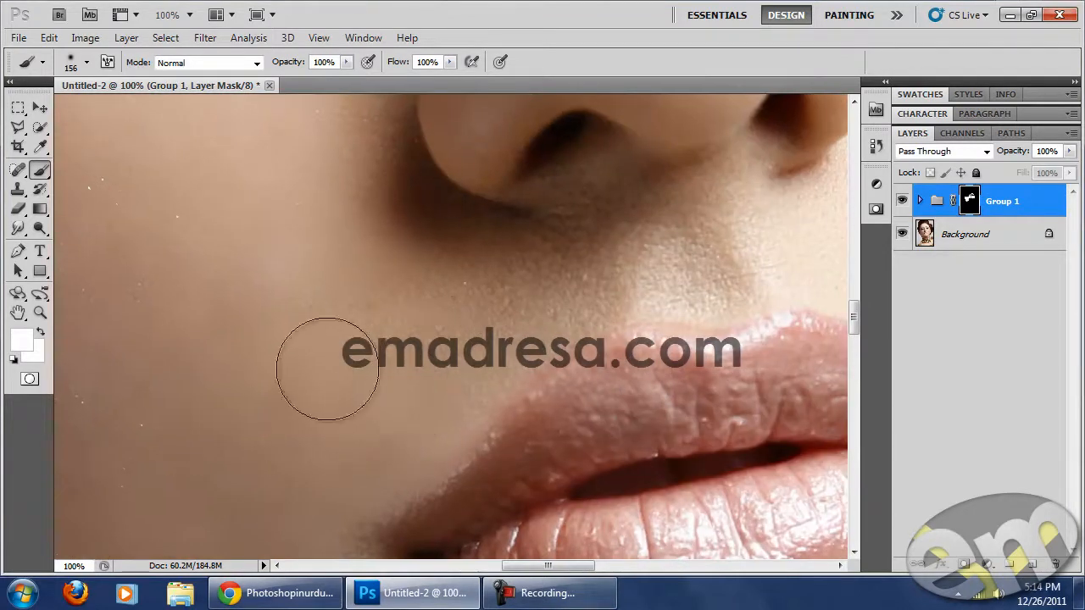
Set the brush size to 97 px and paint white on the mask over the skin between the nose and upper lip.
mouse_move(395, 222)
left_mouse_down()
mouse_move(392, 286)
mouse_move(545, 291)
left_mouse_up()
right_click(547, 294)
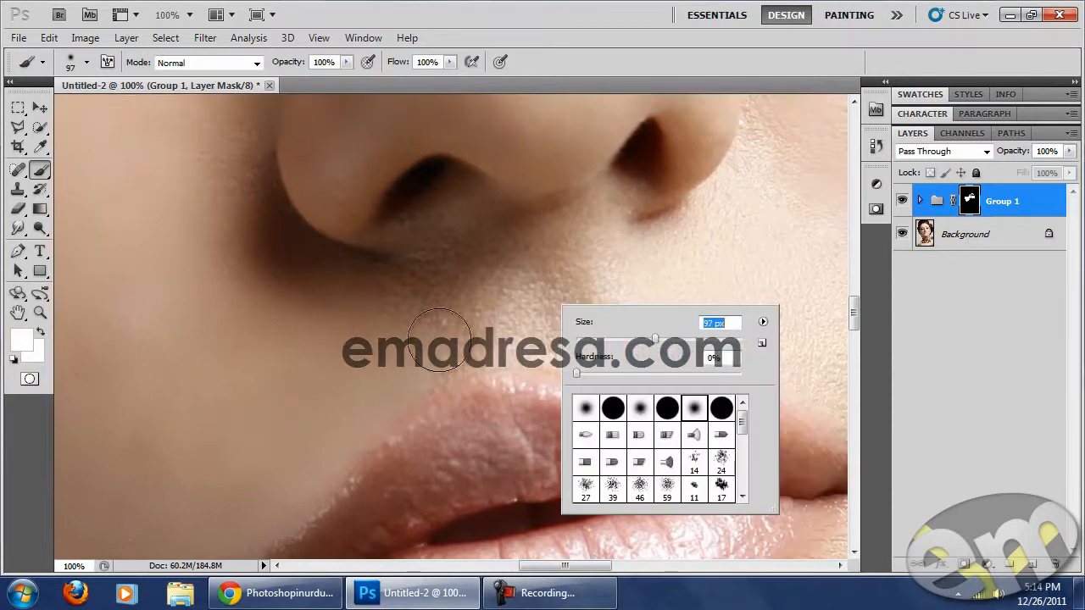
key("Return")
left_click_drag(439, 332, 465, 343)
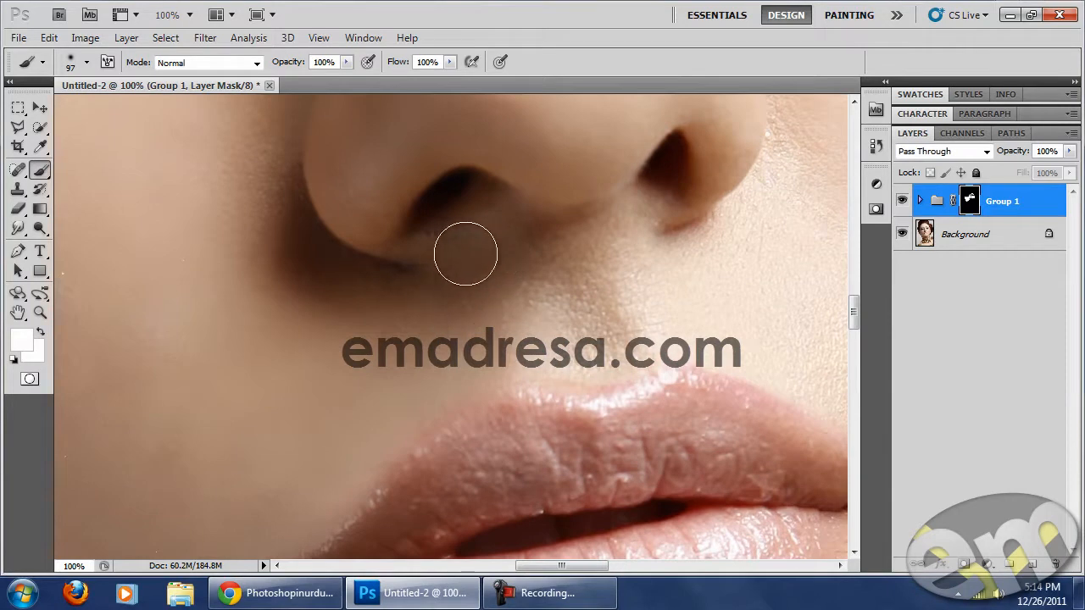
left_click_drag(587, 317, 537, 331)
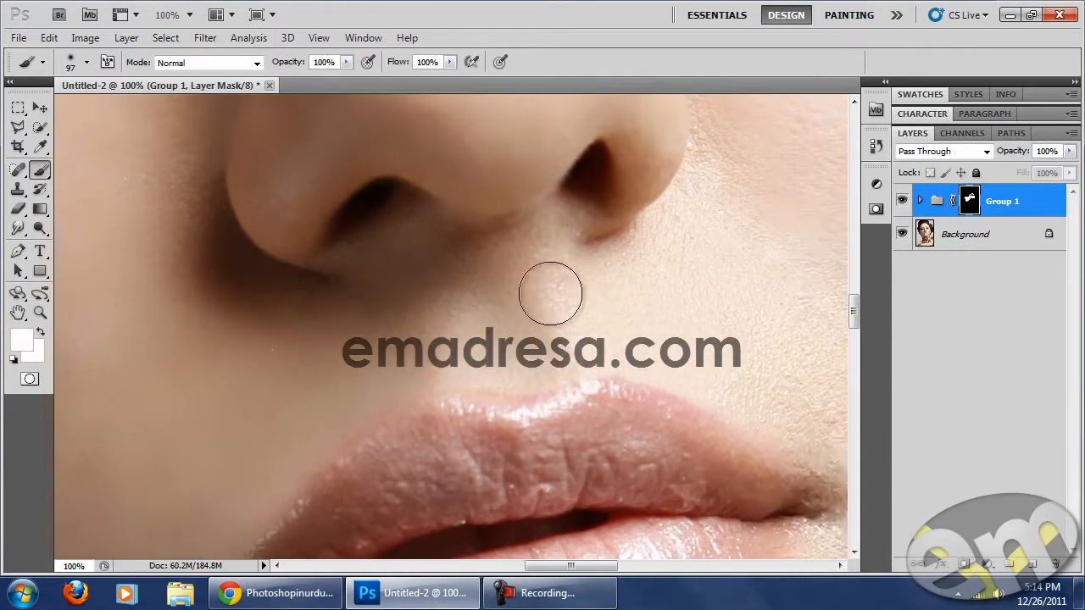
left_click_drag(582, 296, 503, 303)
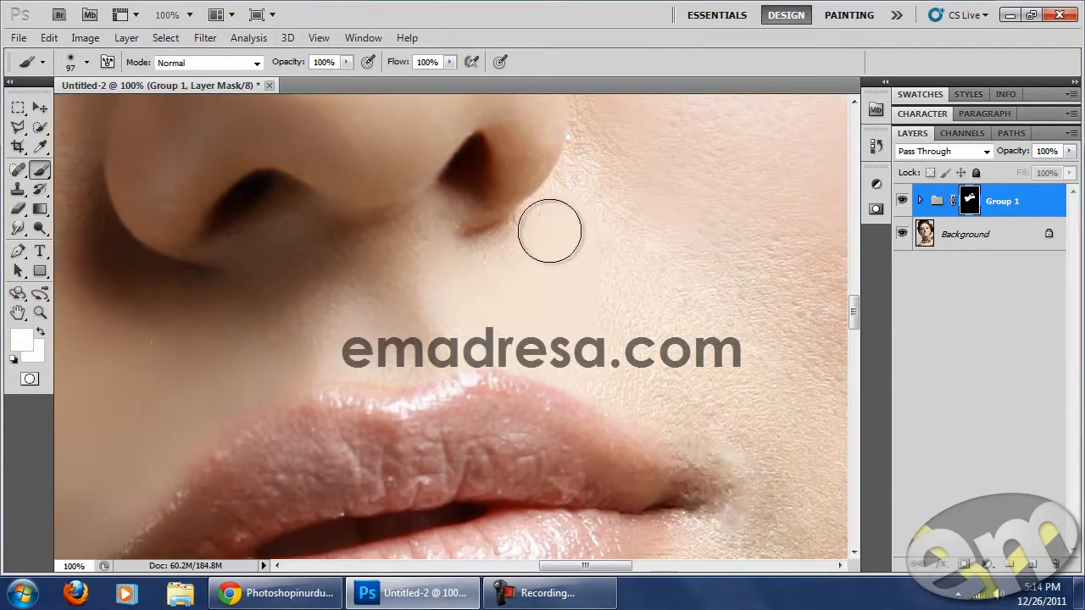
Paint white on the mask around the nostril on the lit side and down the adjoining cheek toward the corner of the mouth.
left_click_drag(540, 252, 467, 363)
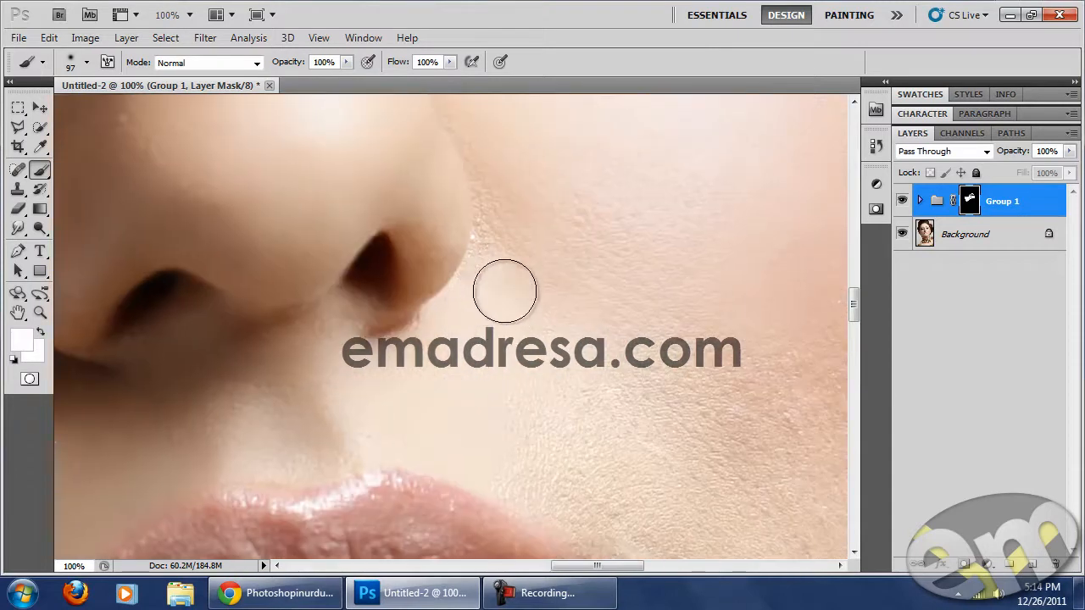
left_click_drag(521, 298, 462, 332)
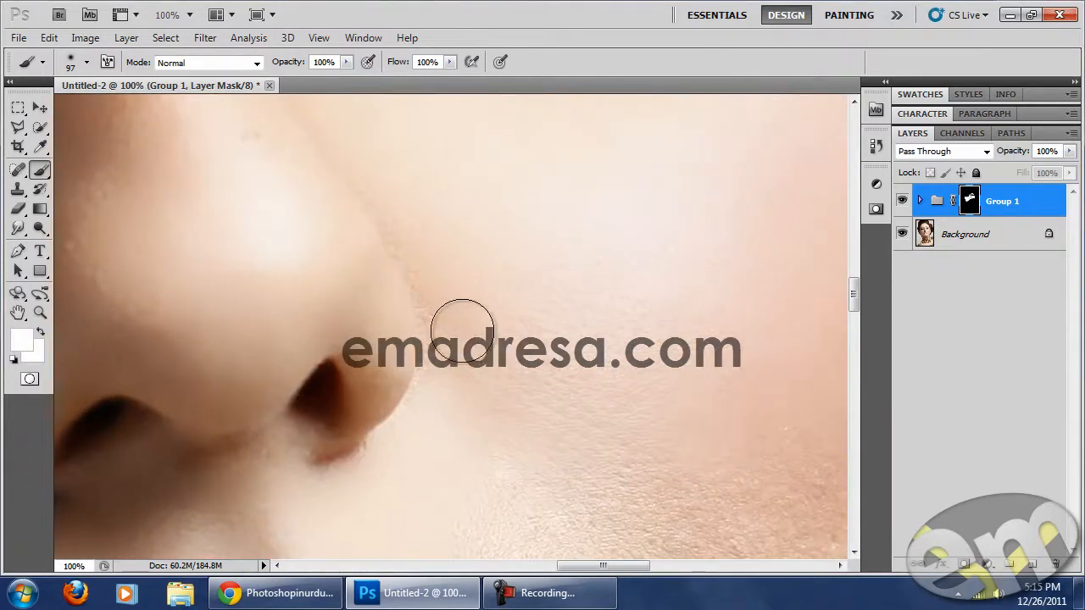
mouse_move(460, 255)
left_mouse_down()
mouse_move(392, 177)
mouse_move(386, 117)
left_mouse_up()
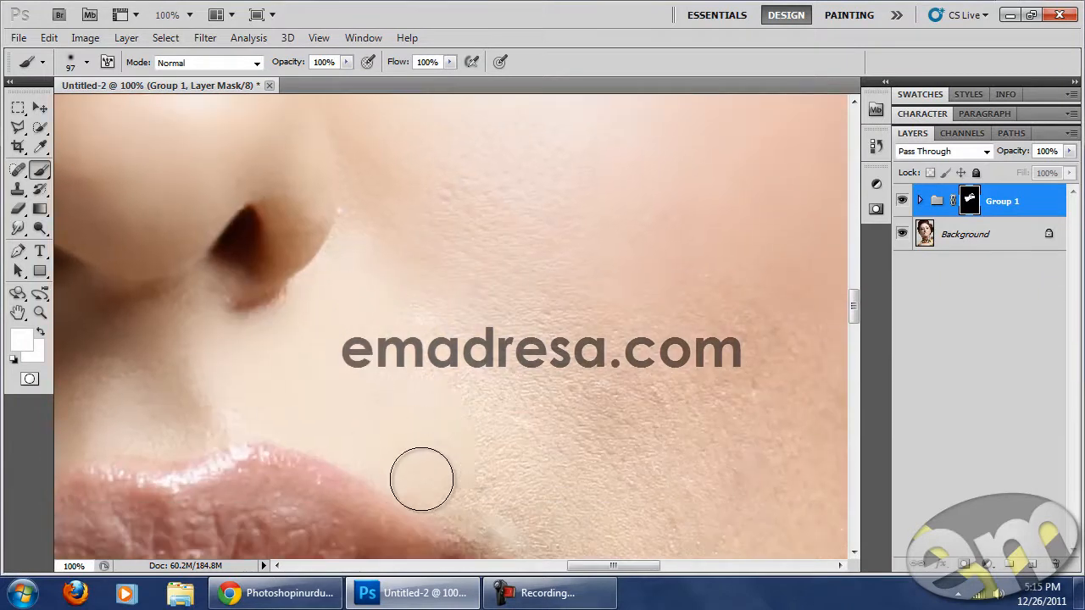
left_click_drag(443, 476, 412, 410)
mouse_move(456, 441)
left_mouse_down()
mouse_move(487, 497)
mouse_move(517, 424)
mouse_move(568, 409)
mouse_move(547, 318)
mouse_move(510, 426)
left_mouse_up()
Extend the white mask painting across the lit cheek, out to the face edge beside the earlobe.
mouse_move(446, 293)
left_mouse_down()
mouse_move(436, 301)
mouse_move(520, 306)
mouse_move(501, 238)
left_mouse_up()
mouse_move(543, 292)
left_mouse_down()
mouse_move(455, 313)
mouse_move(563, 327)
left_mouse_up()
left_click_drag(556, 384, 547, 290)
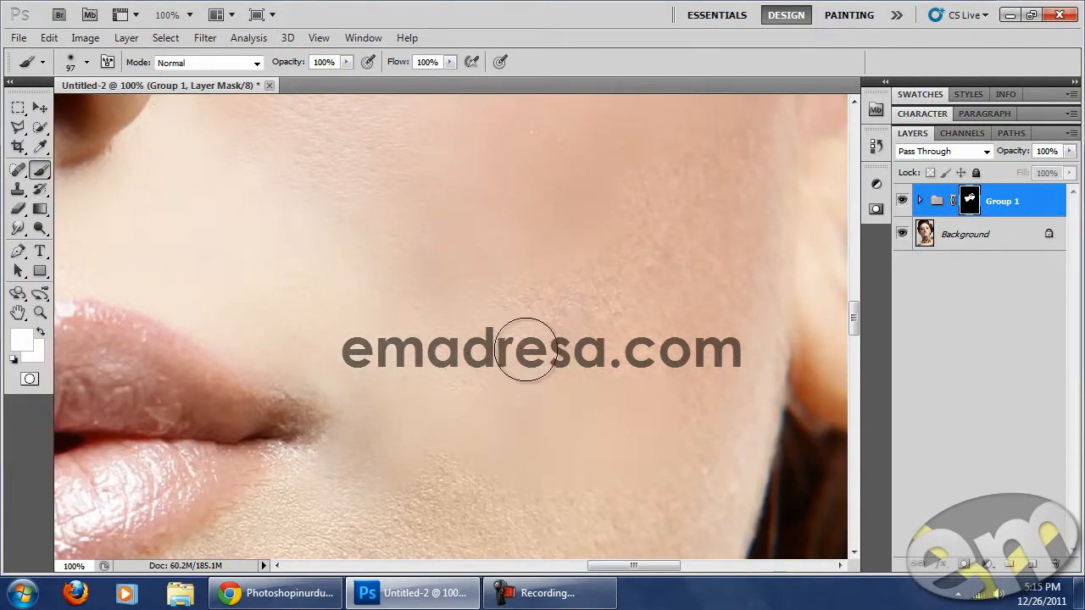
left_click_drag(498, 364, 450, 429)
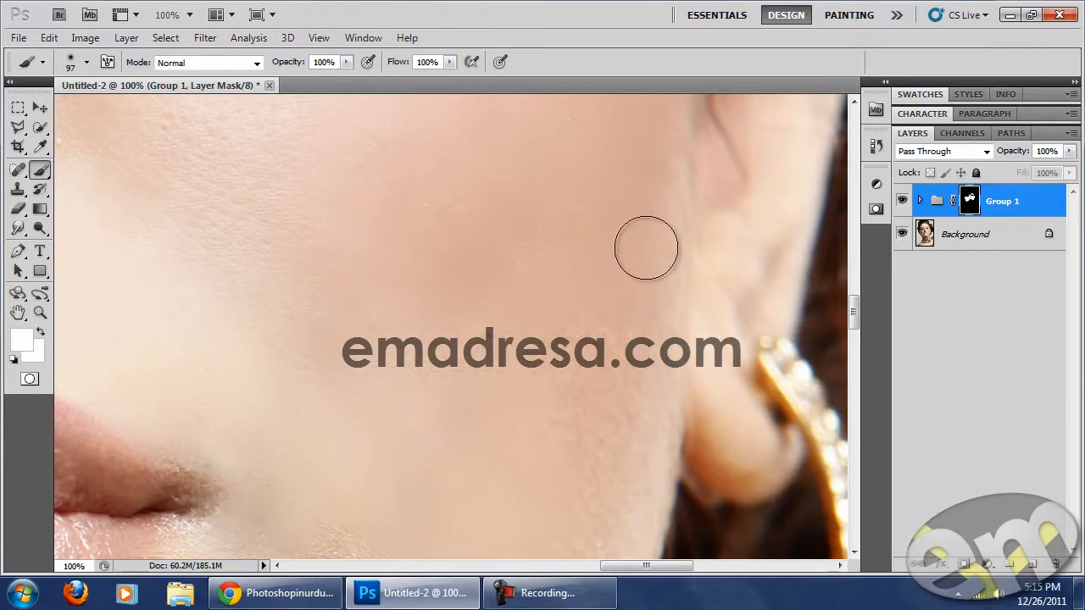
left_click_drag(593, 372, 581, 242)
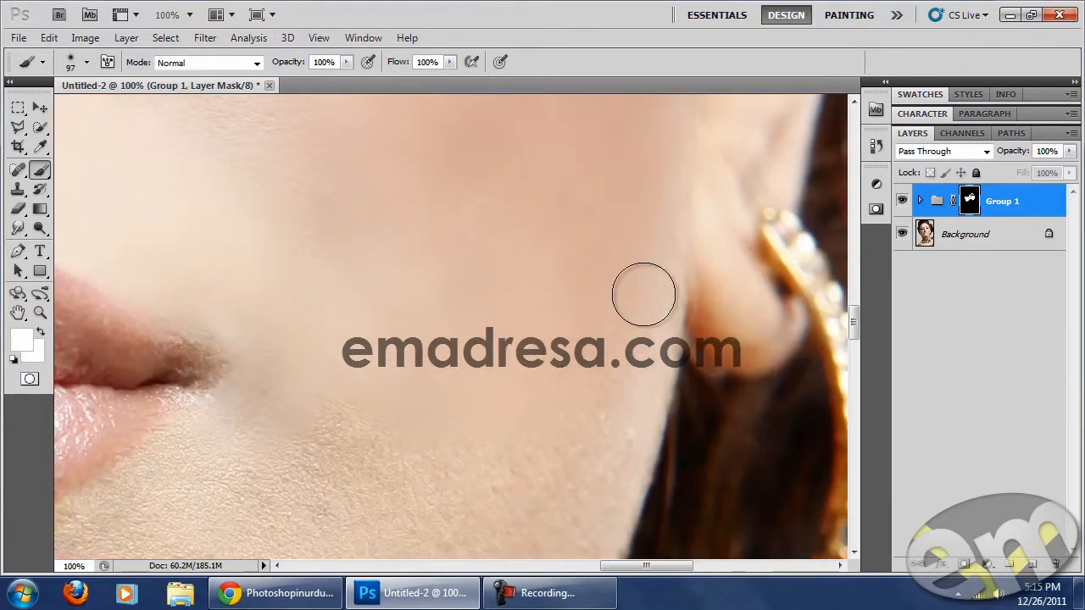
left_click_drag(623, 367, 646, 260)
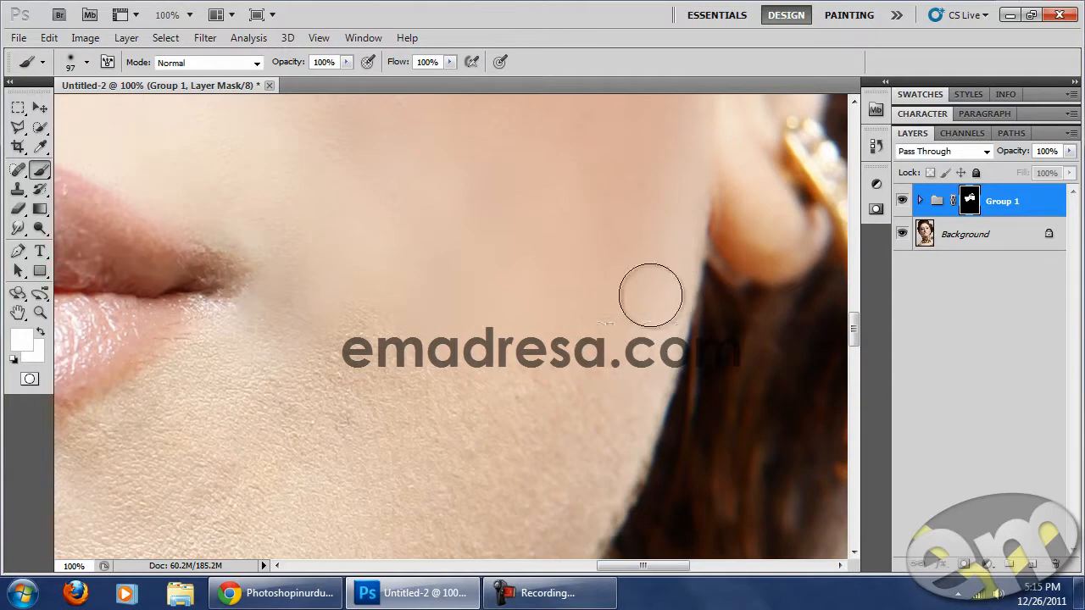
Paint white on the mask over the lower lit cheek, from beside the mouth down to the jawline.
left_click_drag(488, 361, 593, 255)
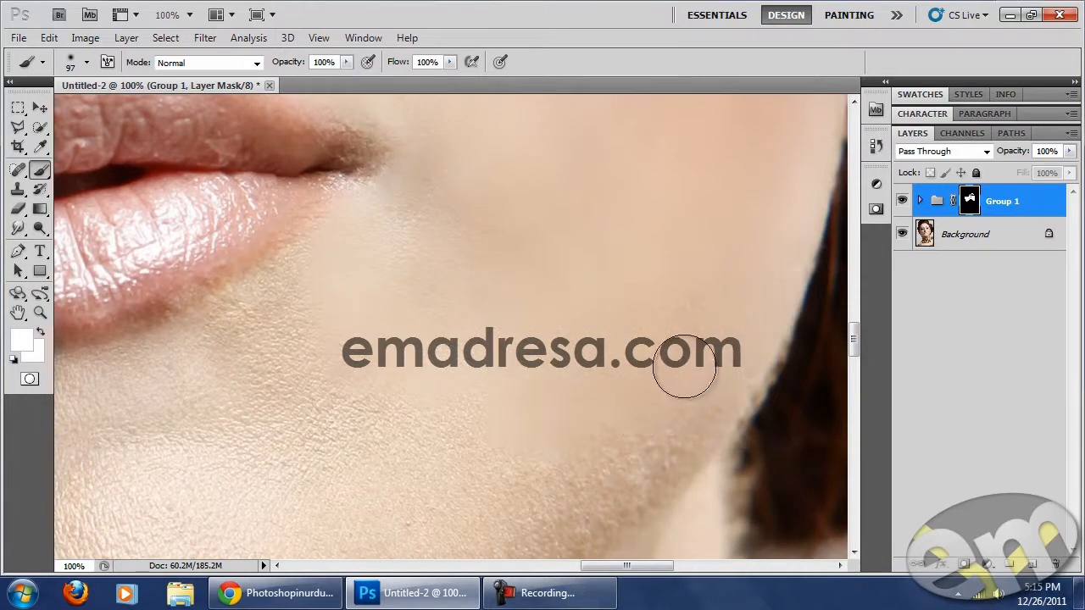
left_click_drag(534, 370, 675, 231)
mouse_move(615, 424)
left_mouse_down()
mouse_move(757, 314)
mouse_move(783, 313)
left_mouse_up()
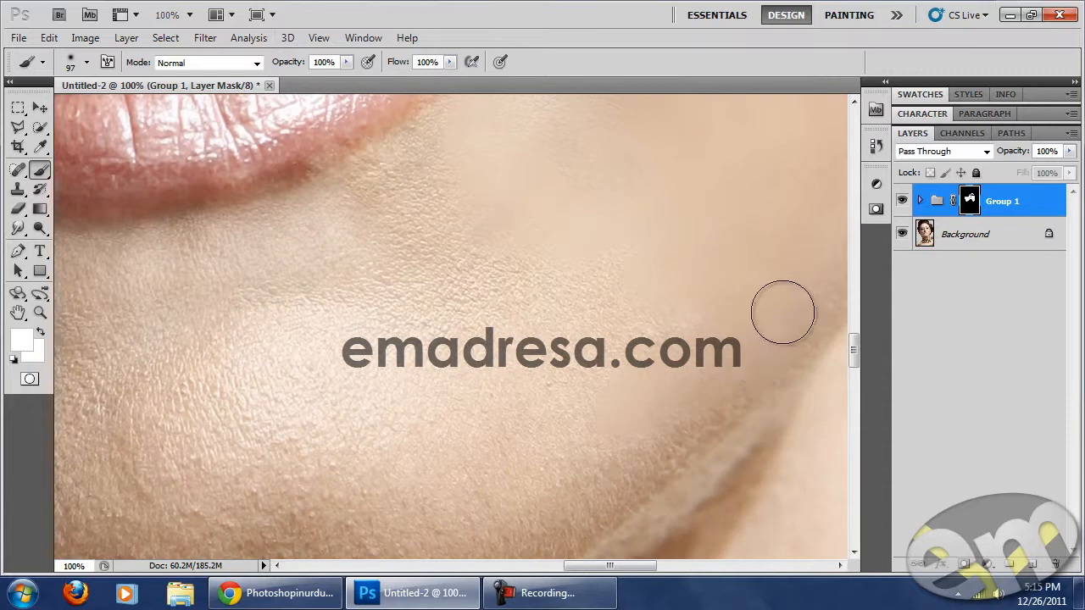
Paint white on the mask over the lit side of the chin, covering the skin beneath the lower lip.
mouse_move(606, 448)
left_mouse_down()
mouse_move(662, 345)
mouse_move(614, 308)
mouse_move(688, 238)
mouse_move(600, 374)
mouse_move(670, 317)
mouse_move(615, 261)
mouse_move(484, 337)
mouse_move(487, 313)
mouse_move(411, 290)
mouse_move(445, 155)
left_mouse_up()
mouse_move(448, 216)
left_mouse_down()
mouse_move(549, 223)
mouse_move(531, 308)
left_mouse_up()
mouse_move(572, 369)
left_mouse_down()
mouse_move(491, 379)
mouse_move(470, 354)
mouse_move(393, 361)
mouse_move(439, 301)
mouse_move(487, 279)
left_mouse_up()
left_click_drag(464, 340, 606, 271)
mouse_move(480, 466)
left_mouse_down()
mouse_move(630, 366)
mouse_move(699, 348)
left_mouse_up()
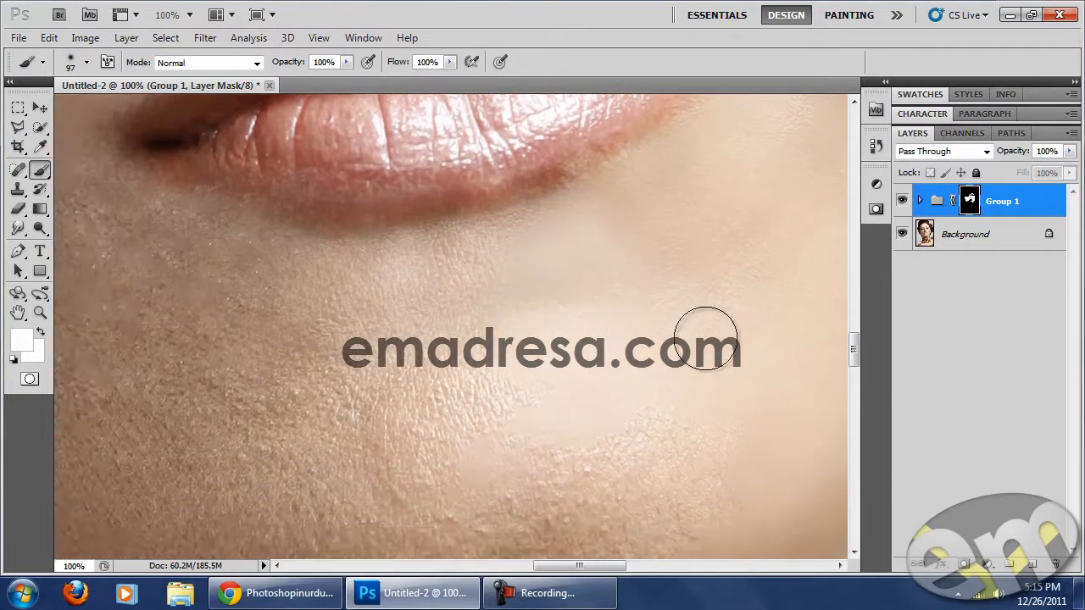
Paint white on the mask over the bottom of the chin, following its lower edge toward the shaded side.
left_click_drag(499, 414, 497, 288)
left_click_drag(499, 366, 492, 303)
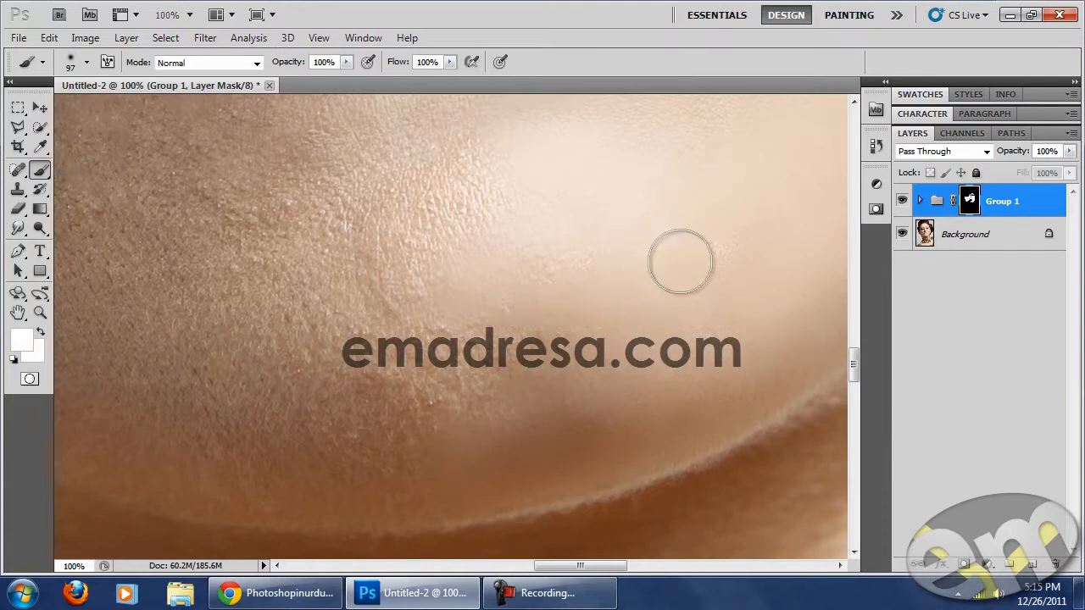
left_click_drag(497, 322, 589, 347)
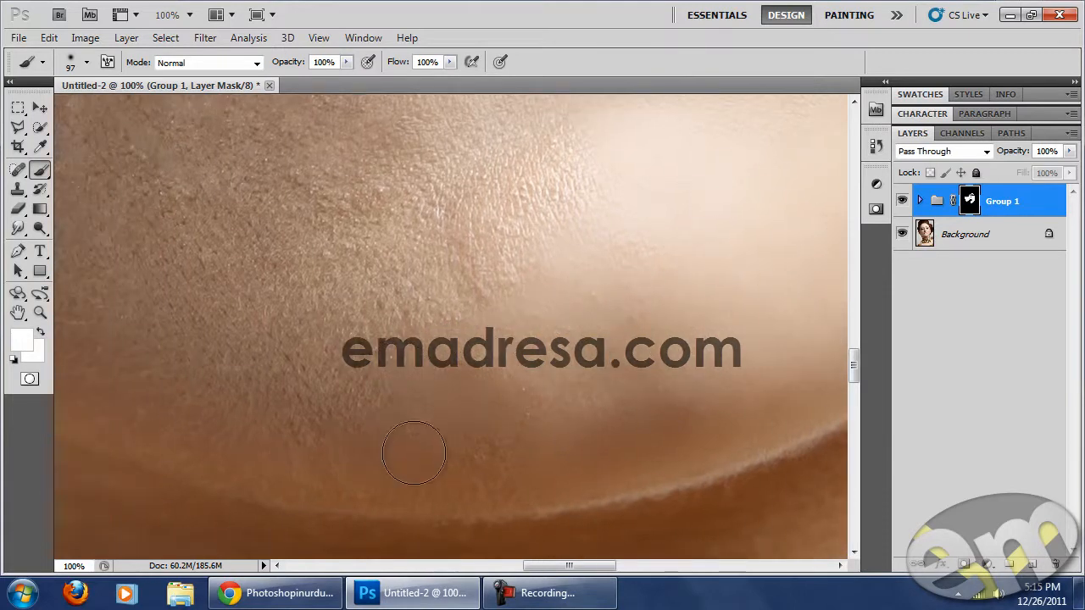
left_click_drag(436, 451, 437, 449)
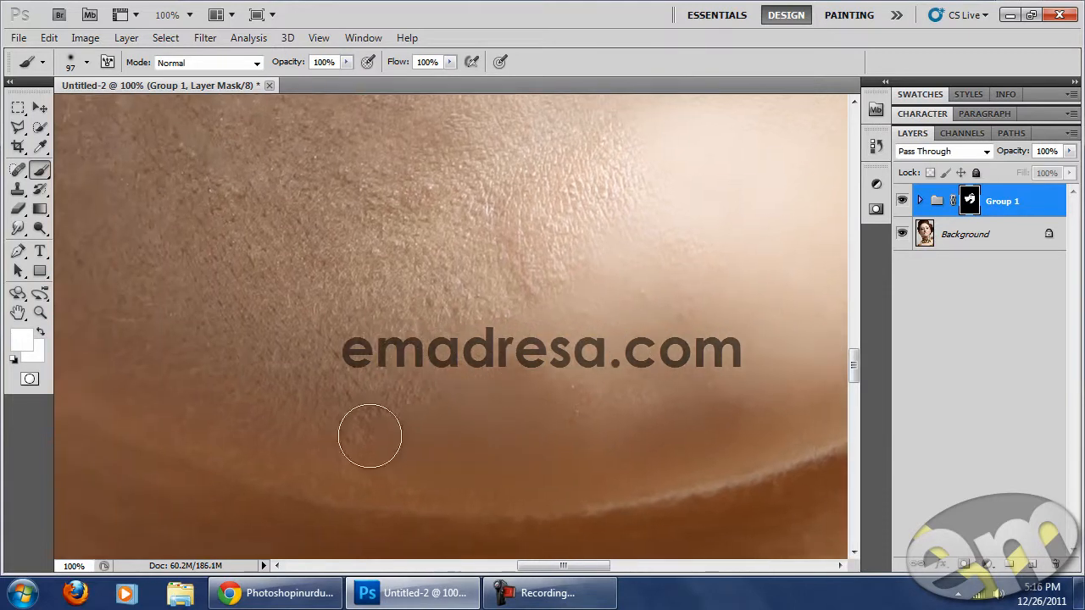
Continue painting white on the mask along the shaded jawline and over the textured center of the chin.
left_click_drag(340, 436, 452, 460)
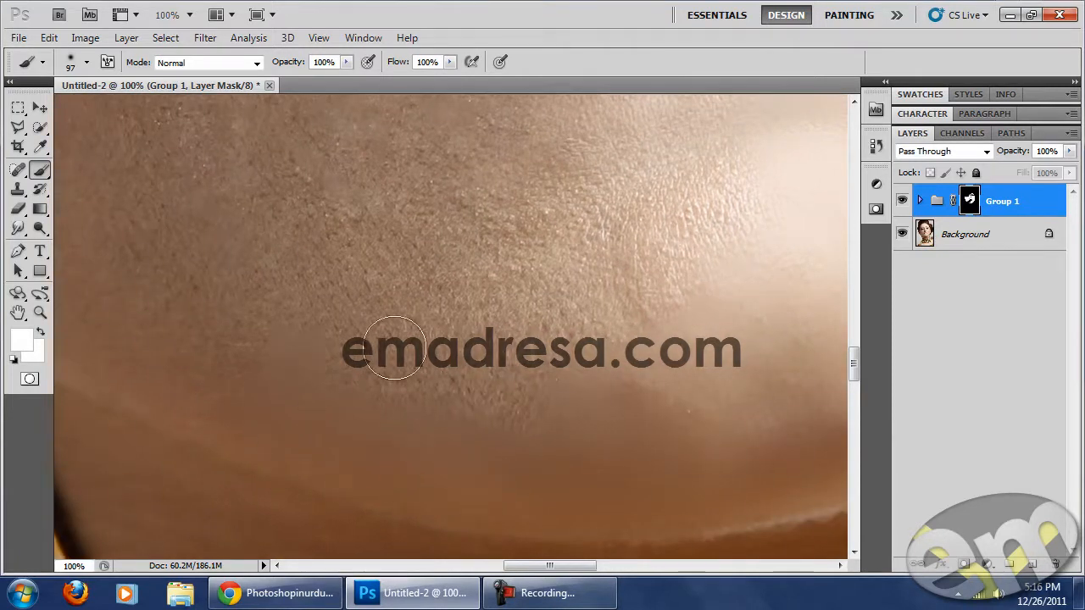
left_click_drag(443, 380, 452, 411)
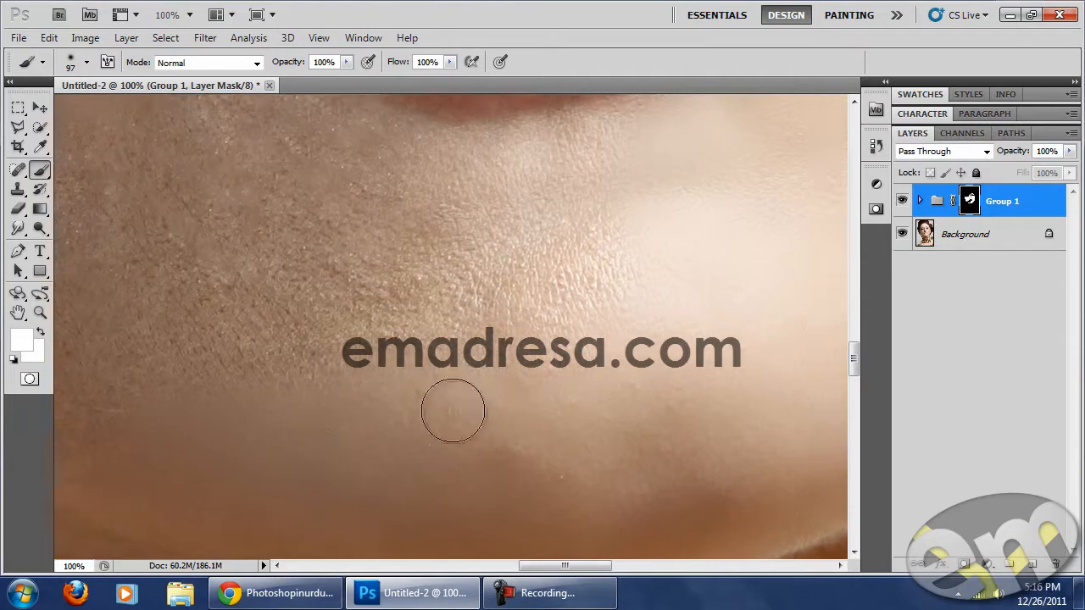
mouse_move(567, 315)
left_mouse_down()
mouse_move(531, 303)
mouse_move(544, 354)
mouse_move(635, 372)
mouse_move(550, 353)
mouse_move(574, 310)
mouse_move(589, 232)
mouse_move(645, 198)
mouse_move(474, 282)
mouse_move(387, 348)
mouse_move(488, 402)
left_mouse_up()
left_click_drag(401, 363, 529, 373)
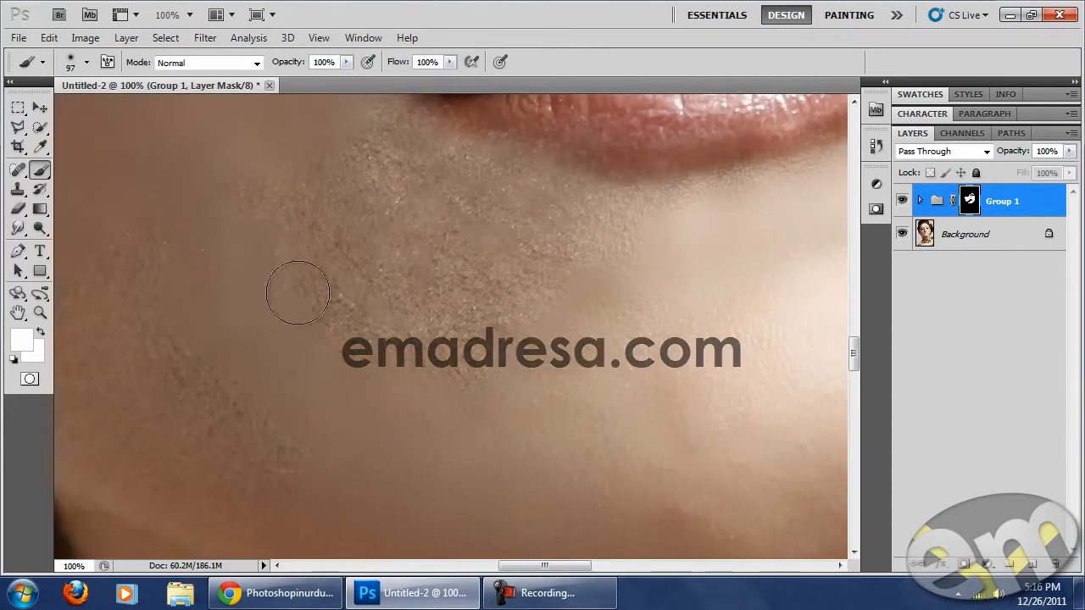
Paint white on the mask over the shaded skin below the lower lip and around the corner of the mouth.
left_click_drag(450, 360, 451, 415)
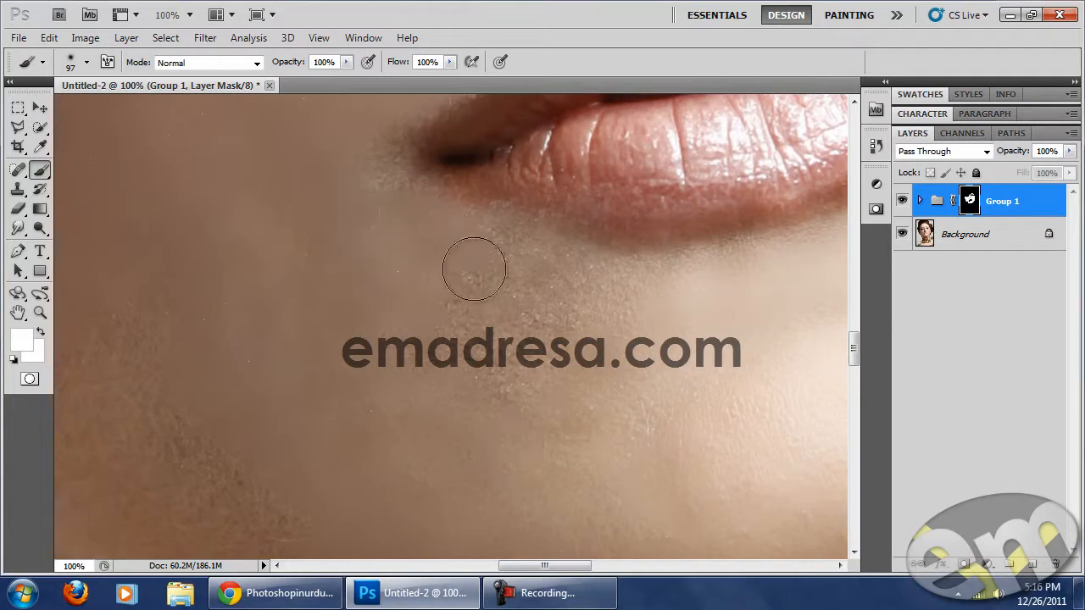
left_click_drag(489, 255, 407, 276)
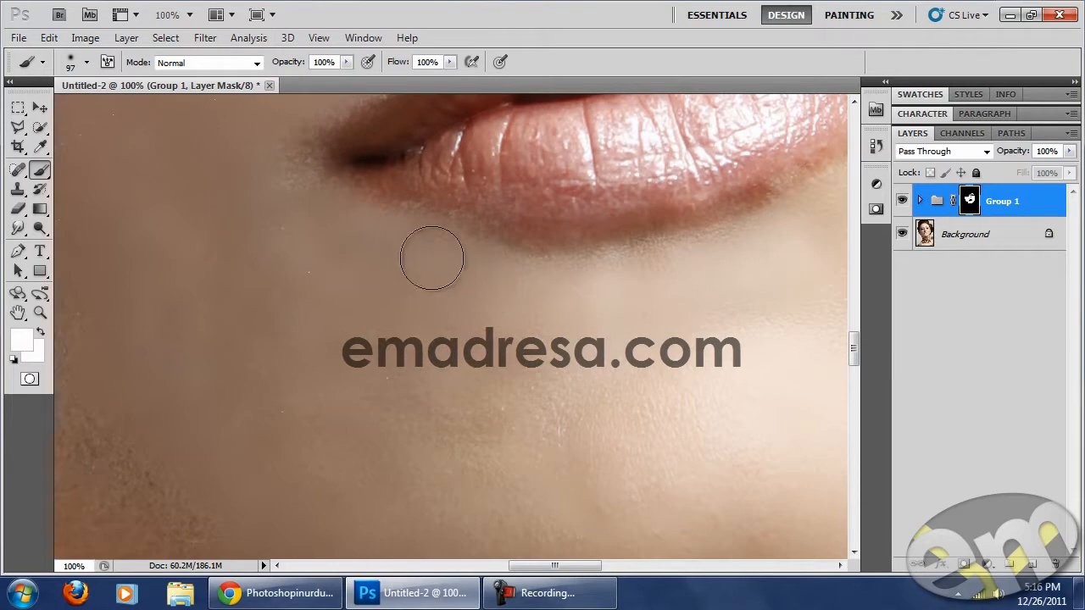
left_click_drag(460, 278, 460, 339)
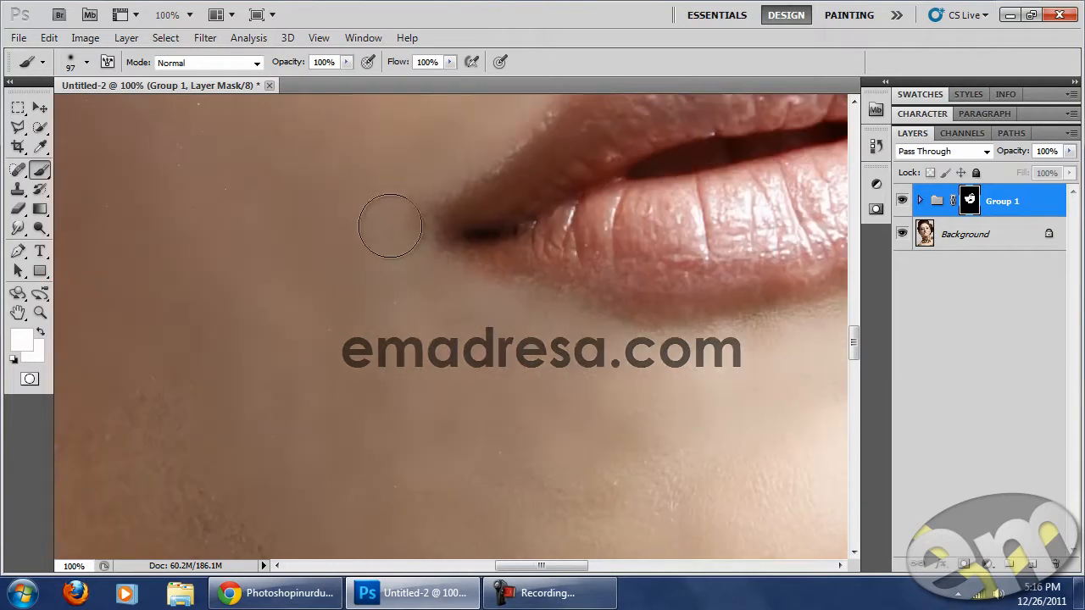
left_click_drag(356, 243, 474, 295)
Paint white on the mask over the remaining rough patches of the shaded jaw beside the earring.
left_click_drag(310, 381, 495, 259)
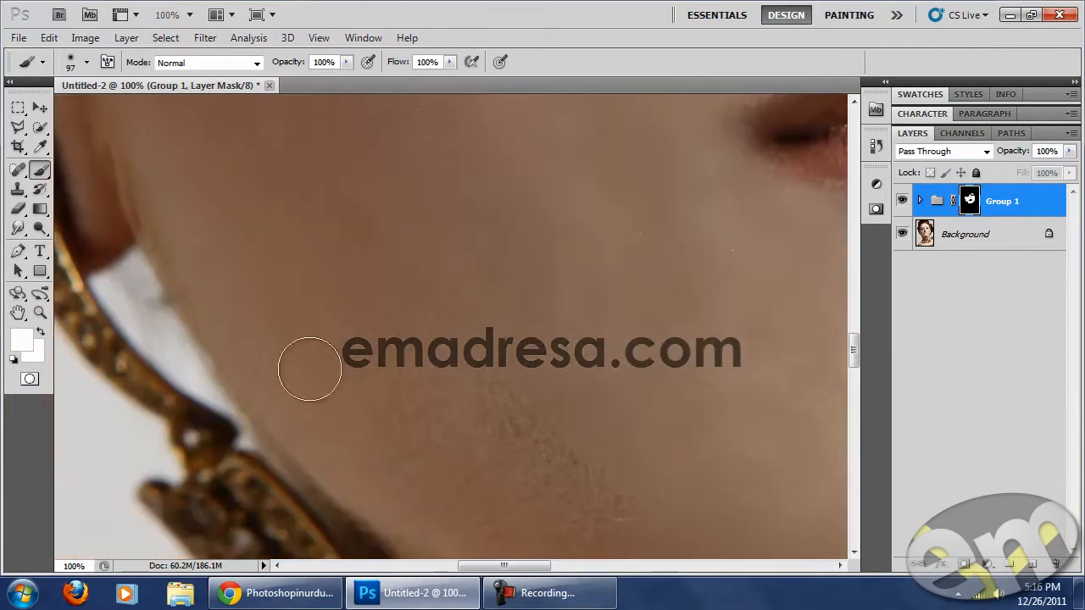
mouse_move(303, 382)
left_mouse_down()
mouse_move(296, 283)
mouse_move(271, 269)
left_mouse_up()
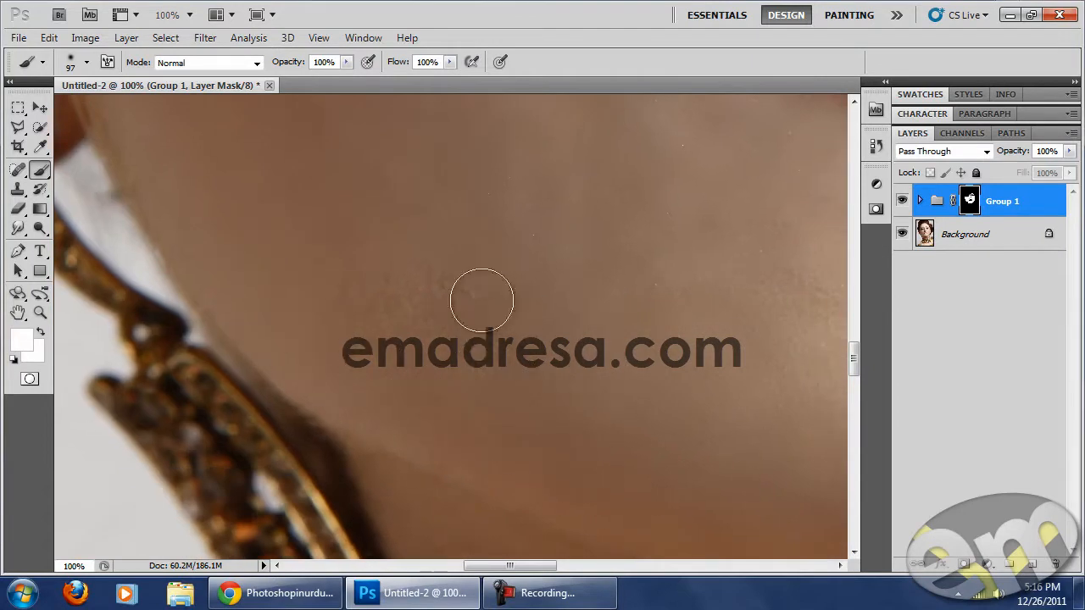
left_click_drag(536, 270, 326, 306)
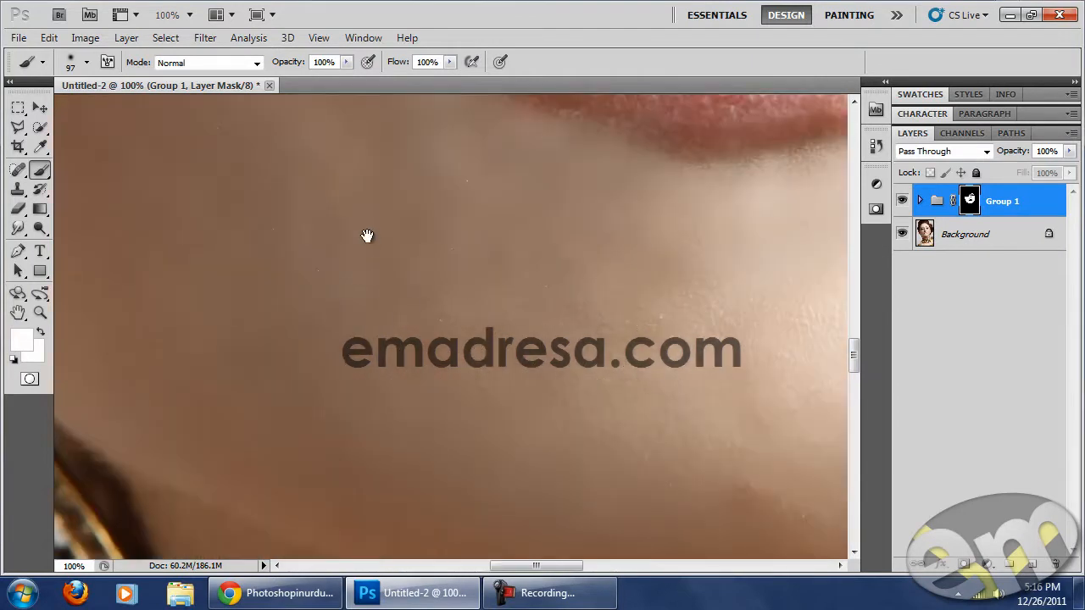
Paint white on the mask over the skin below the shaded-side eye and around its outer lashes.
left_click_drag(369, 239, 465, 389)
left_click_drag(360, 161, 540, 460)
left_click_drag(585, 335, 494, 416)
mouse_move(691, 203)
left_mouse_down()
mouse_move(530, 396)
mouse_move(543, 436)
left_mouse_up()
left_click_drag(351, 373, 439, 423)
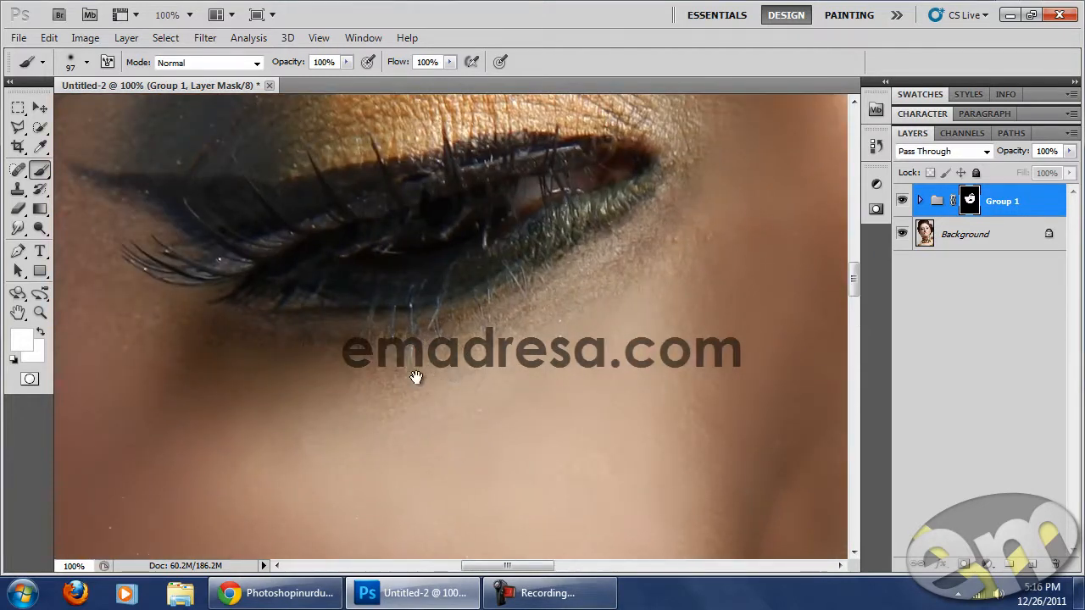
left_click_drag(266, 374, 391, 421)
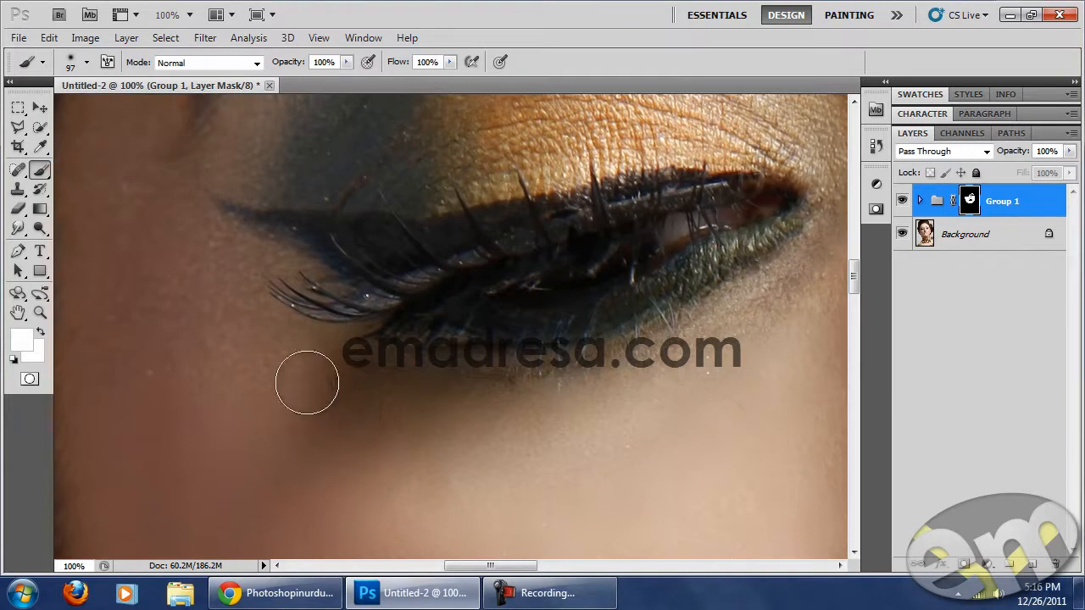
left_click_drag(273, 355, 344, 367)
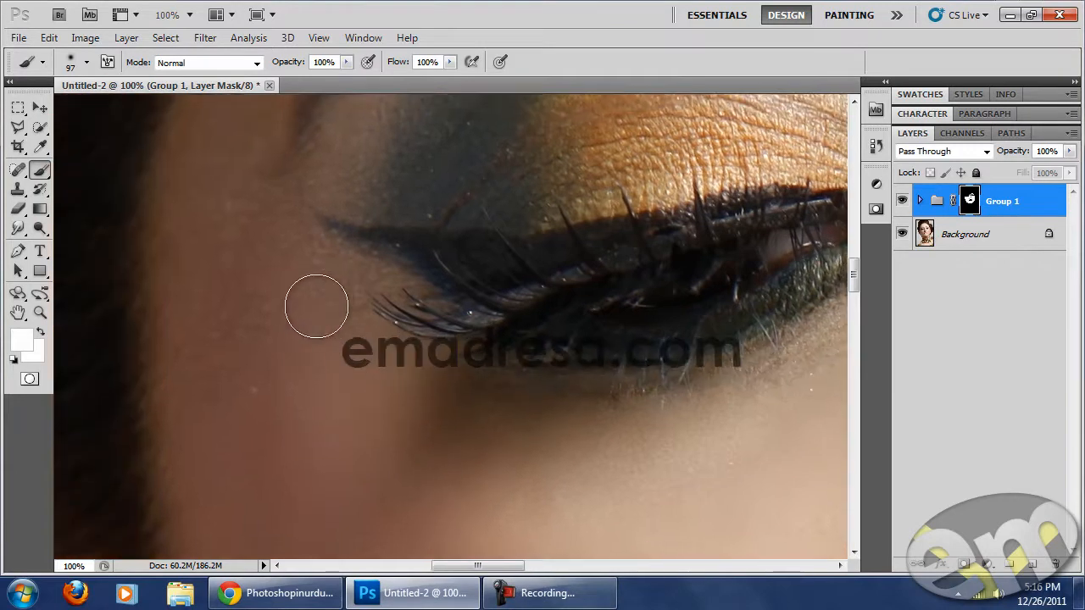
Paint white on the mask over the shaded temple and along the skin just above the eyebrow.
mouse_move(239, 244)
left_mouse_down()
mouse_move(257, 431)
mouse_move(228, 421)
left_mouse_up()
left_click_drag(253, 290, 273, 334)
mouse_move(223, 364)
left_mouse_down()
mouse_move(254, 347)
mouse_move(274, 363)
left_mouse_up()
left_click_drag(371, 217, 374, 319)
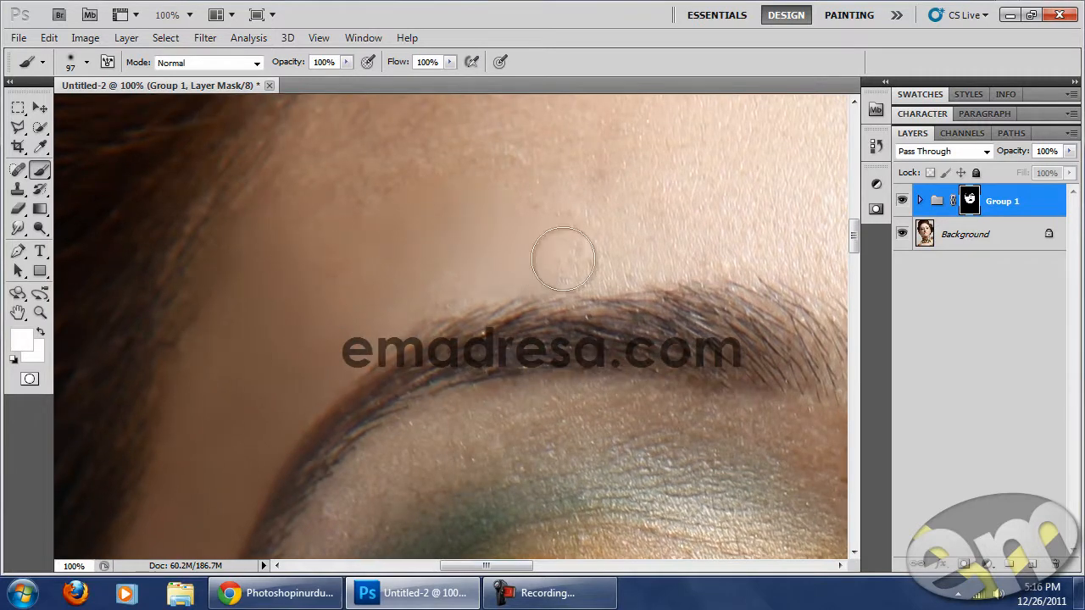
left_click_drag(598, 249, 583, 281)
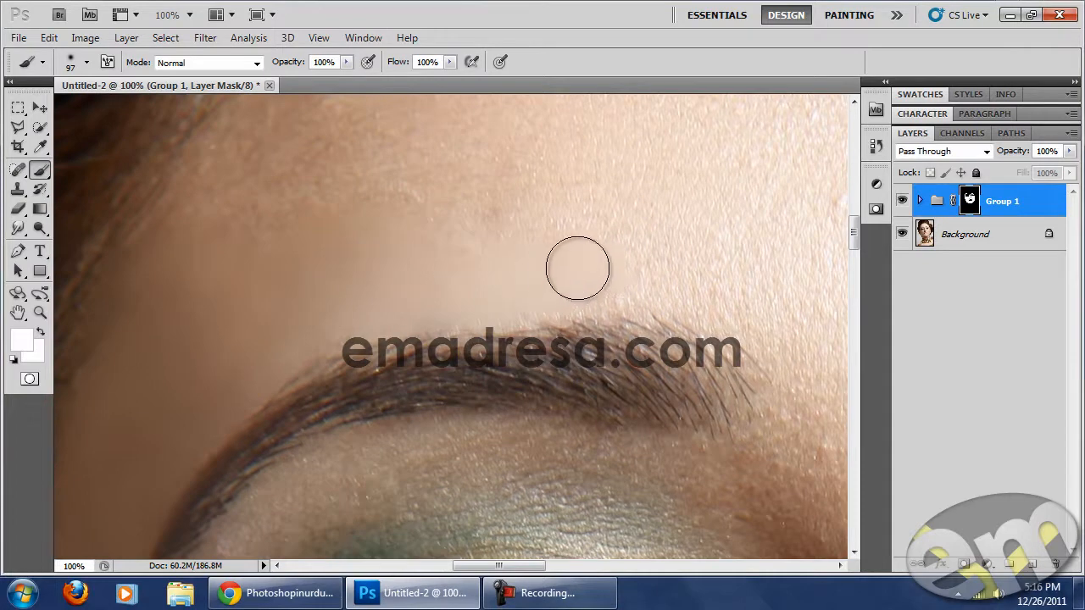
Paint white on the mask over the skin beneath the eyebrow, from its inner end to its outer tail.
left_click_drag(666, 418, 550, 327)
mouse_move(699, 358)
left_mouse_down()
mouse_move(774, 417)
mouse_move(772, 358)
mouse_move(634, 395)
mouse_move(703, 414)
left_mouse_up()
left_click_drag(673, 414, 574, 404)
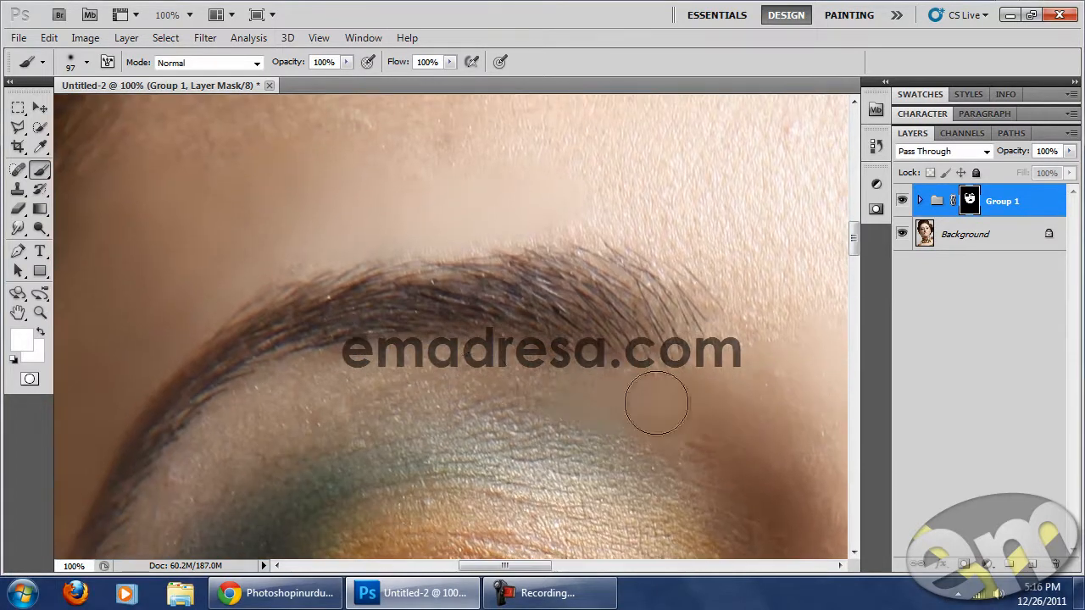
left_click_drag(401, 382, 504, 331)
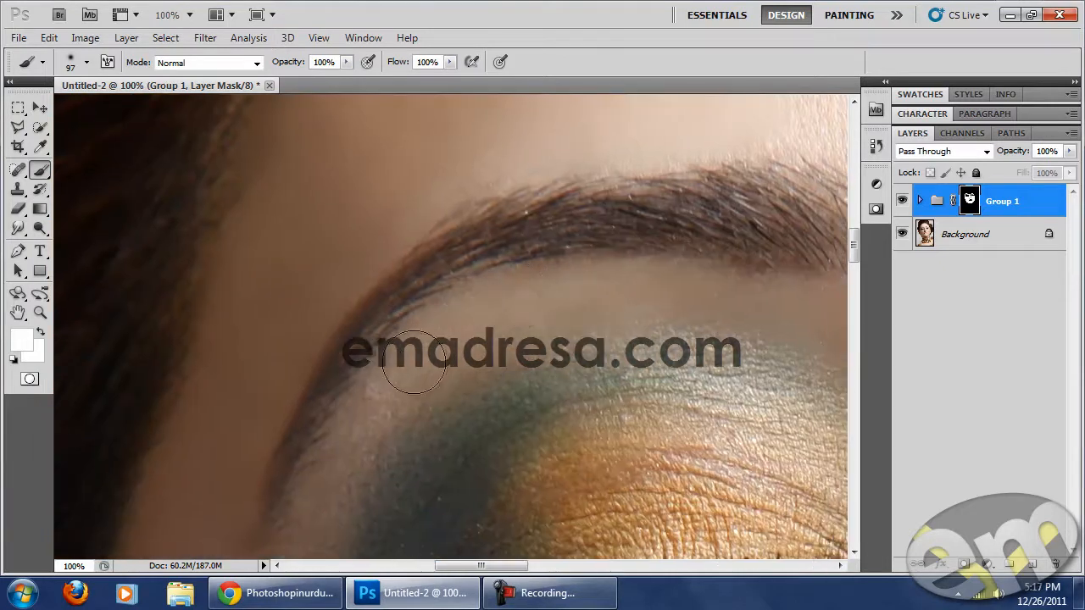
left_click_drag(415, 359, 492, 280)
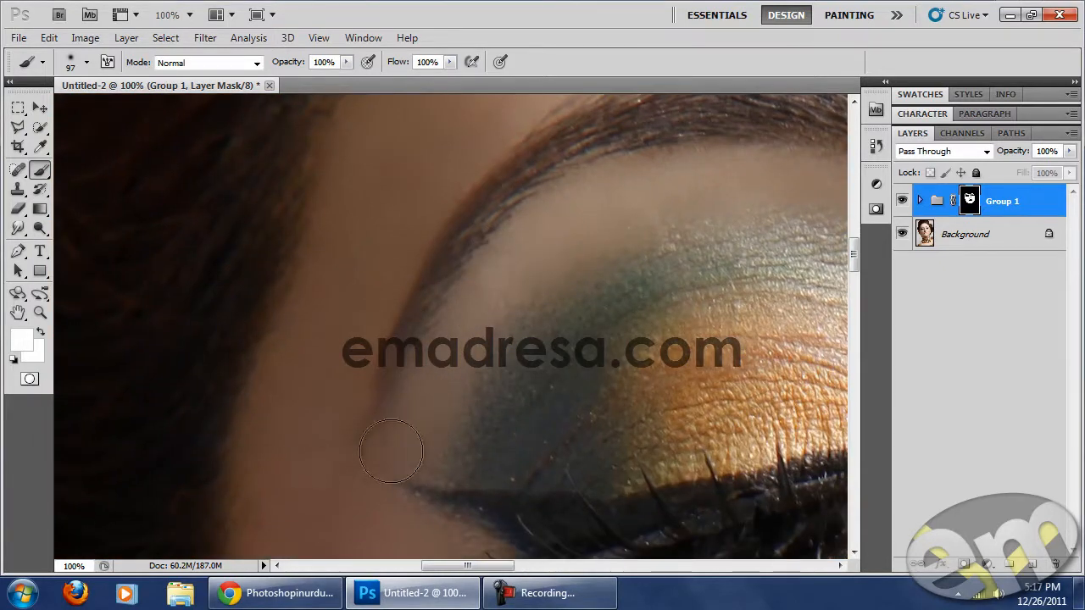
Paint white on the mask over the shaded temple and the lower forehead directly above the shaded-side eyebrow.
left_click_drag(394, 523, 423, 364)
mouse_move(655, 151)
left_mouse_down()
mouse_move(533, 320)
mouse_move(515, 411)
left_mouse_up()
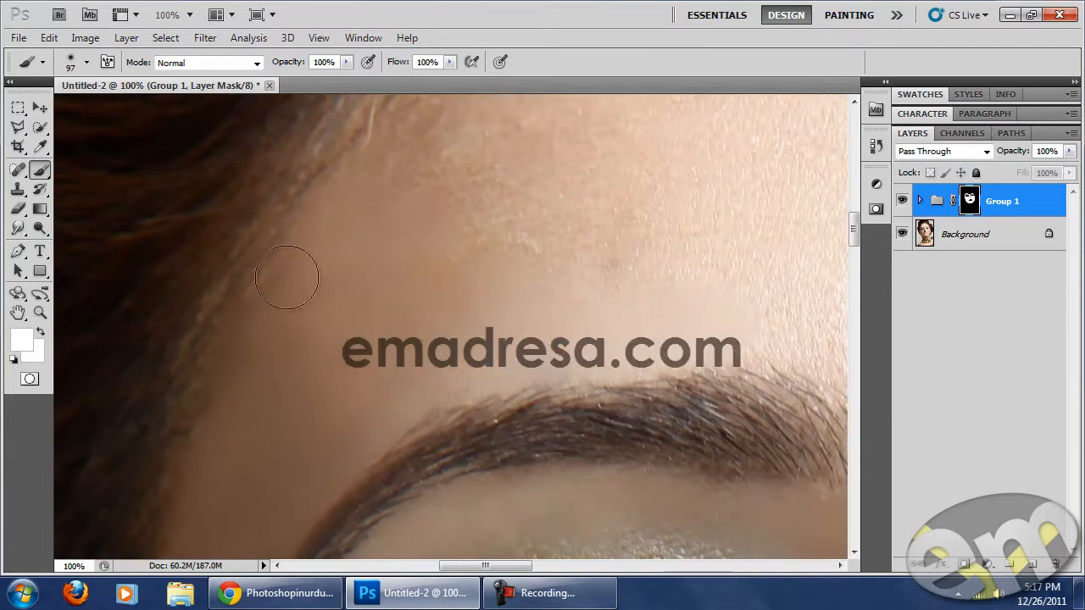
left_click_drag(491, 232, 419, 299)
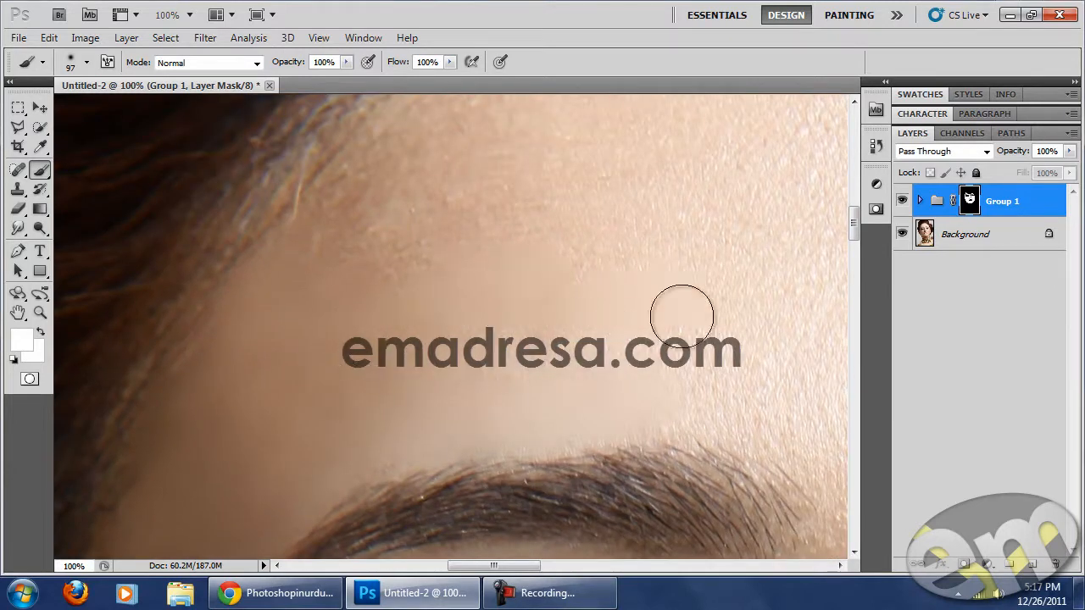
left_click_drag(618, 336, 503, 351)
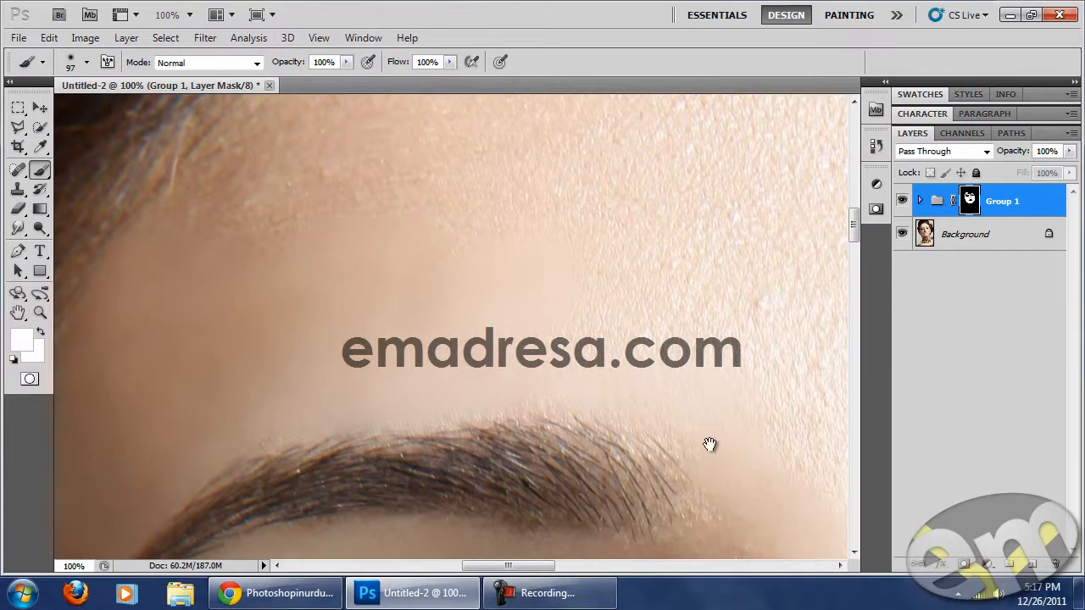
scroll(729, 466, "down", 3)
left_click_drag(753, 303, 666, 395)
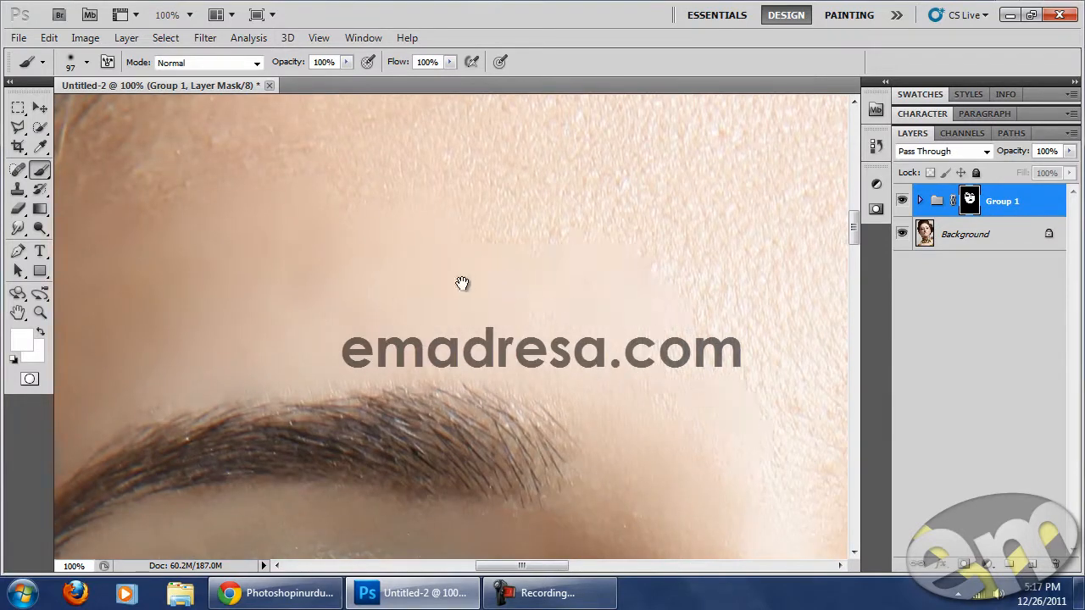
Paint white on the mask over the shaded side of the forehead, up to the hairline.
left_click_drag(465, 282, 551, 373)
mouse_move(616, 200)
left_mouse_down()
mouse_move(342, 282)
mouse_move(226, 293)
mouse_move(255, 339)
mouse_move(239, 386)
left_mouse_up()
mouse_move(409, 225)
left_mouse_down()
mouse_move(385, 238)
mouse_move(336, 189)
left_mouse_up()
left_click_drag(456, 276, 293, 393)
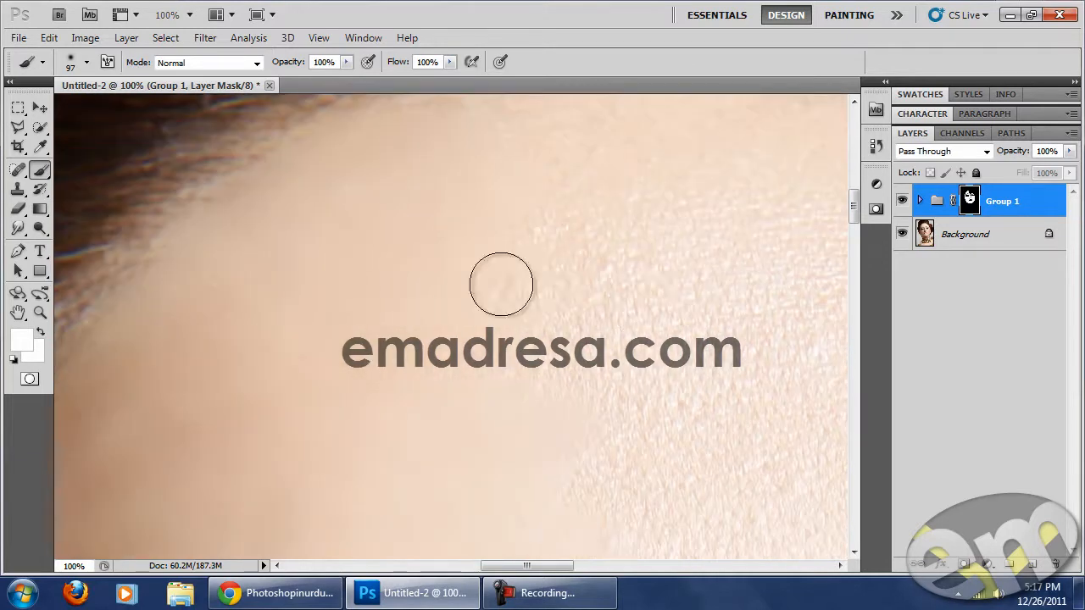
left_click_drag(569, 233, 502, 197)
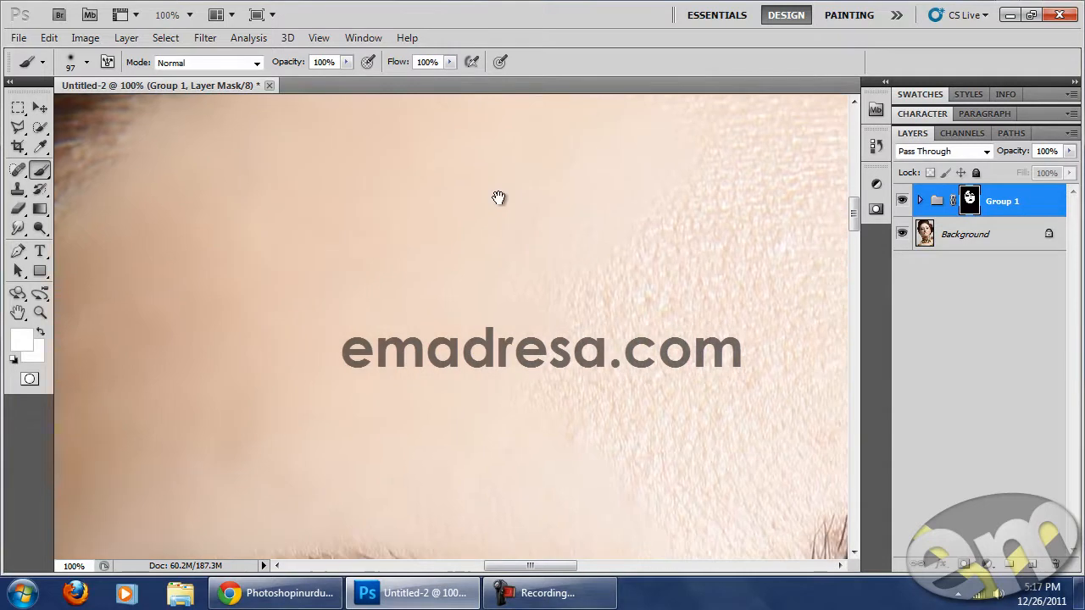
Paint white on the mask over the central forehead and the skin between the eyebrows, up to the lit-side eyebrow's inner end.
left_click_drag(510, 245, 458, 136)
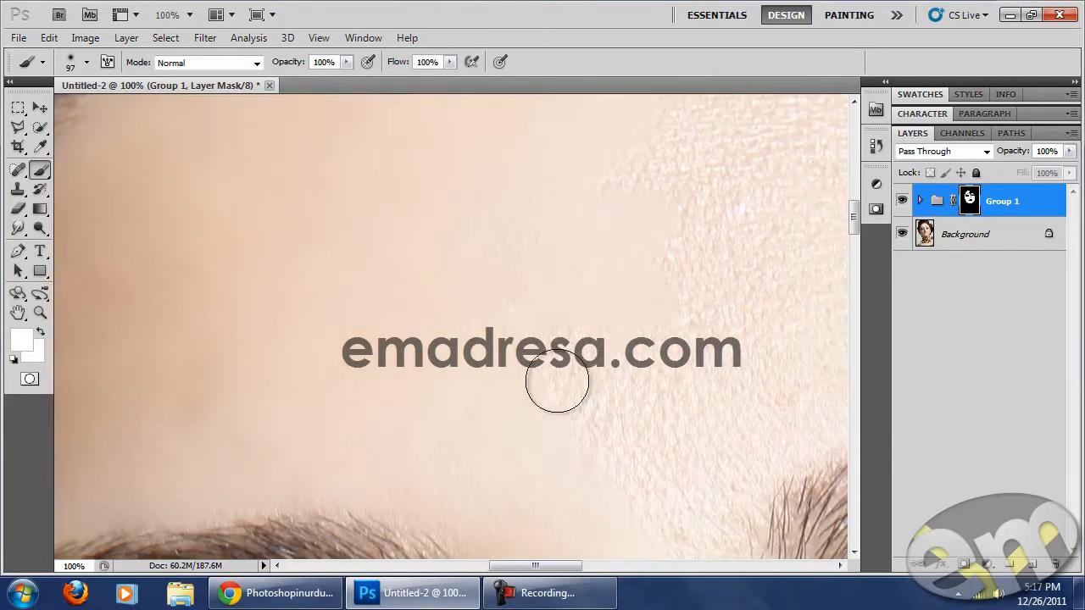
mouse_move(602, 294)
left_mouse_down()
mouse_move(636, 388)
mouse_move(627, 450)
mouse_move(649, 469)
mouse_move(585, 480)
mouse_move(631, 359)
mouse_move(576, 361)
mouse_move(553, 247)
left_mouse_up()
left_click_drag(586, 283, 531, 351)
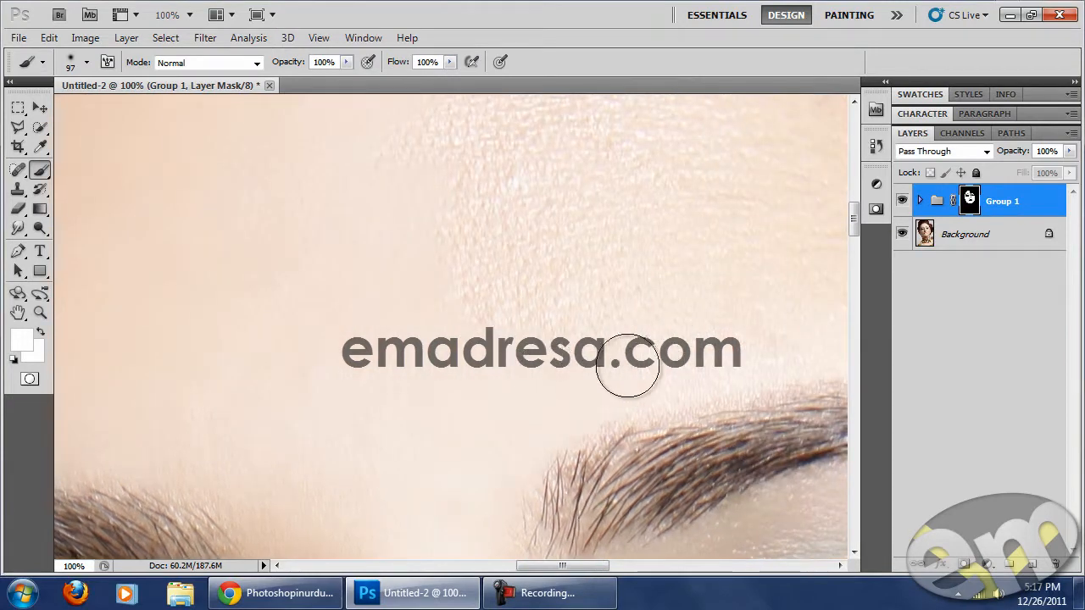
mouse_move(617, 385)
left_mouse_down()
mouse_move(669, 388)
mouse_move(578, 427)
left_mouse_up()
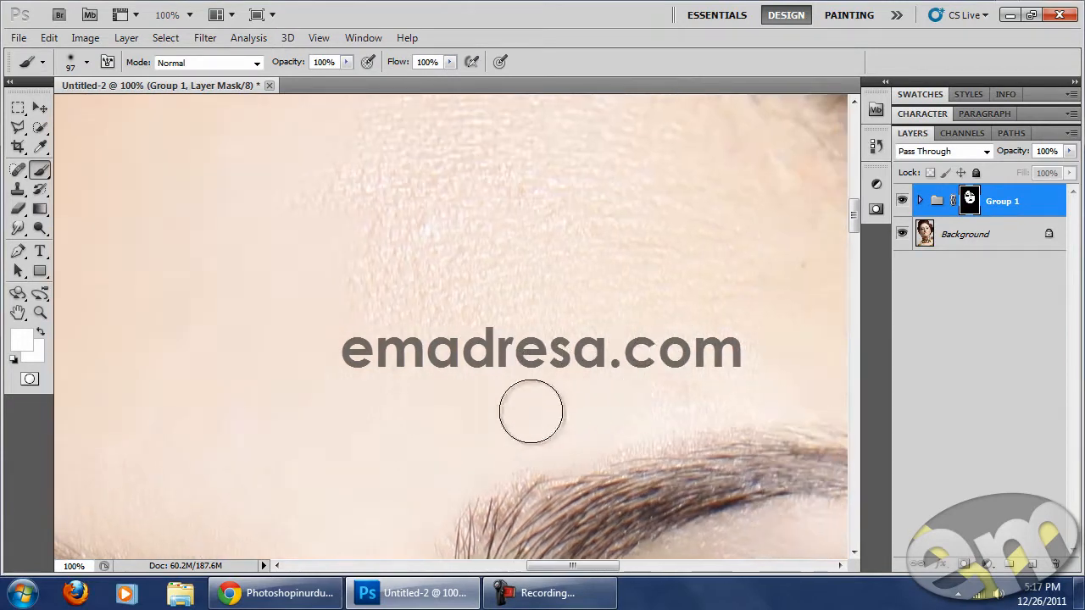
mouse_move(506, 285)
left_mouse_down()
mouse_move(564, 382)
mouse_move(541, 312)
mouse_move(588, 295)
mouse_move(439, 341)
mouse_move(440, 308)
mouse_move(398, 253)
mouse_move(364, 248)
mouse_move(413, 327)
left_mouse_up()
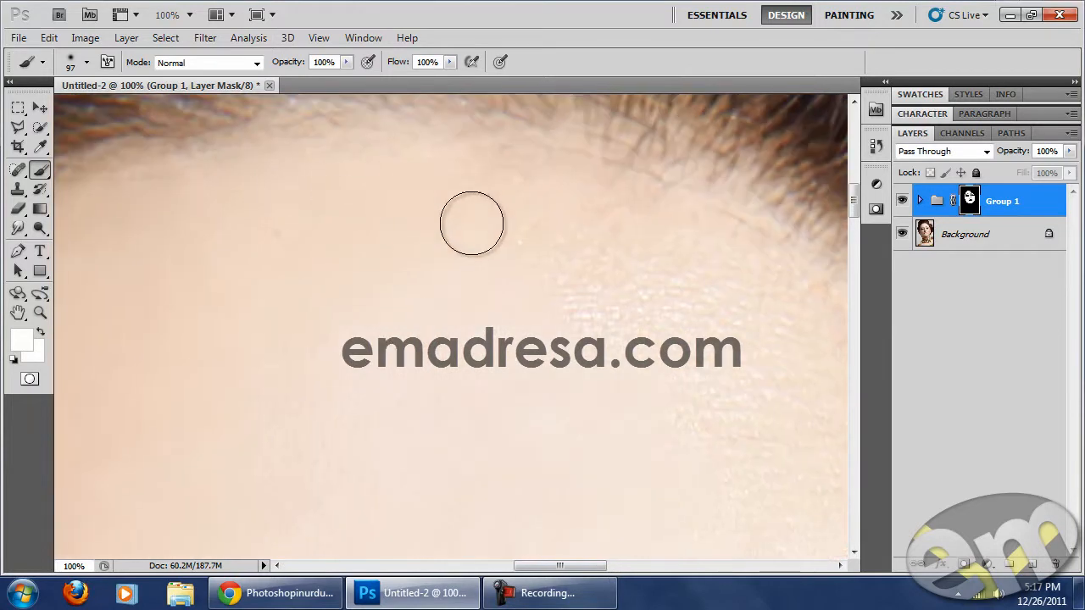
Paint white on the mask over the upper forehead below the hairline and across the lit side above the eyebrow.
mouse_move(536, 220)
left_mouse_down()
mouse_move(627, 363)
mouse_move(637, 280)
mouse_move(609, 231)
left_mouse_up()
left_click_drag(644, 356, 480, 264)
mouse_move(498, 310)
left_mouse_down()
mouse_move(563, 322)
mouse_move(534, 161)
left_mouse_up()
mouse_move(540, 205)
left_mouse_down()
mouse_move(544, 296)
mouse_move(497, 221)
left_mouse_up()
left_click_drag(534, 319, 481, 239)
left_click_drag(562, 255, 630, 311)
left_click_drag(586, 388, 528, 291)
mouse_move(548, 377)
left_mouse_down()
mouse_move(500, 380)
mouse_move(465, 450)
mouse_move(650, 396)
mouse_move(593, 278)
mouse_move(636, 206)
left_mouse_up()
left_click_drag(620, 210, 463, 117)
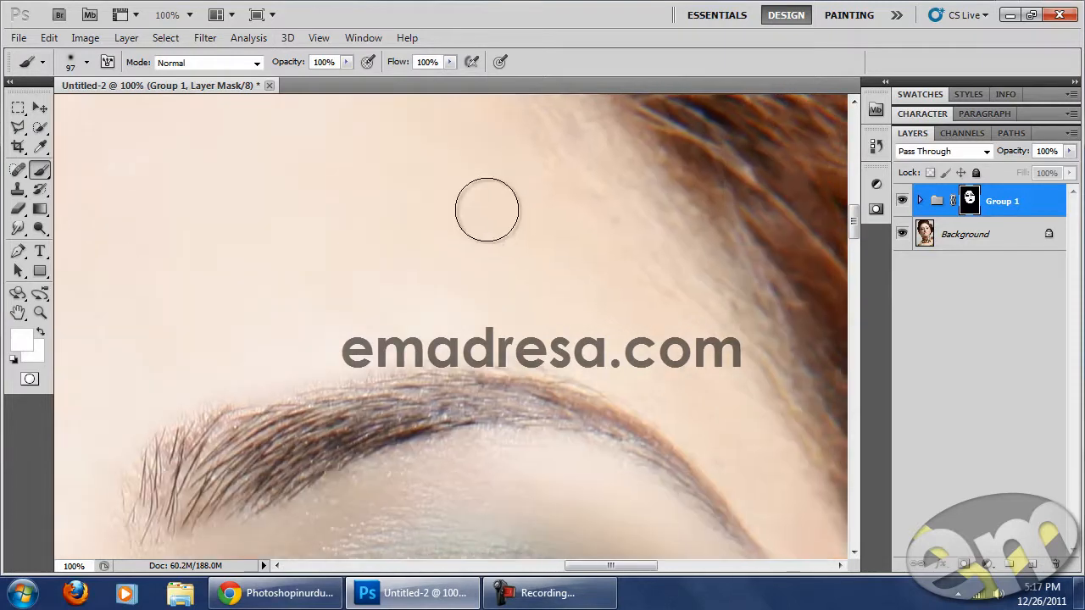
Paint white on the mask over the lit temple, around the outer eye corner and beneath the lower lashes.
left_click_drag(659, 356, 551, 238)
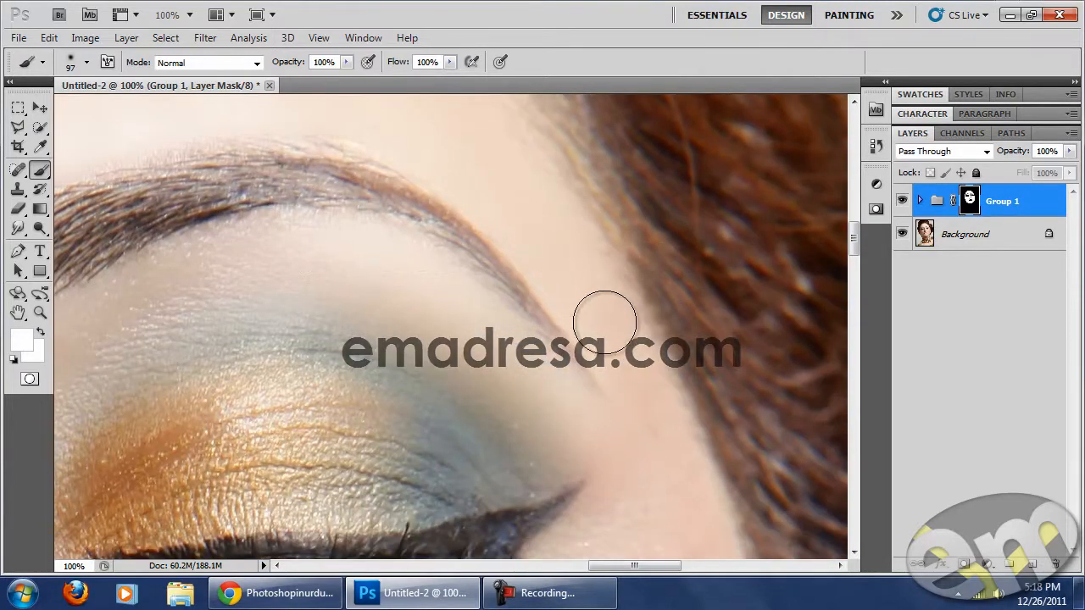
left_click_drag(616, 353, 598, 278)
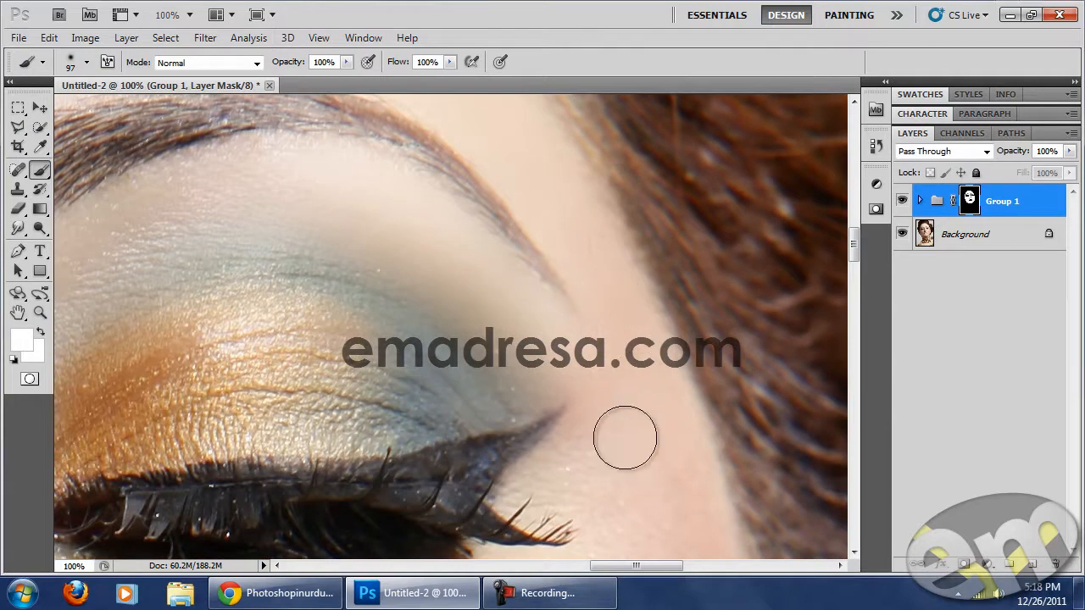
left_click_drag(632, 441, 615, 276)
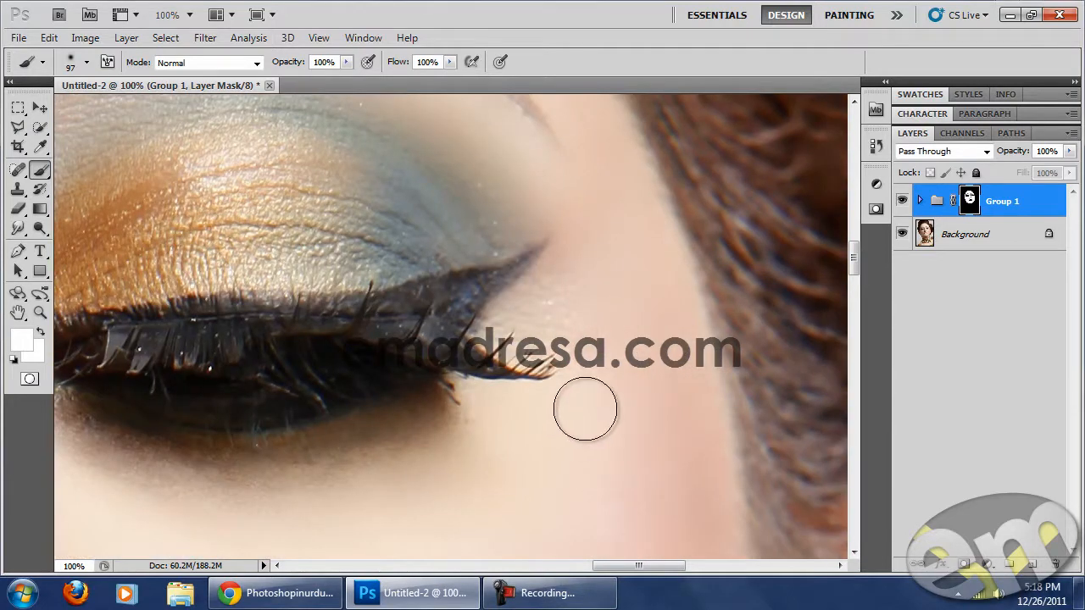
left_click_drag(621, 369, 745, 281)
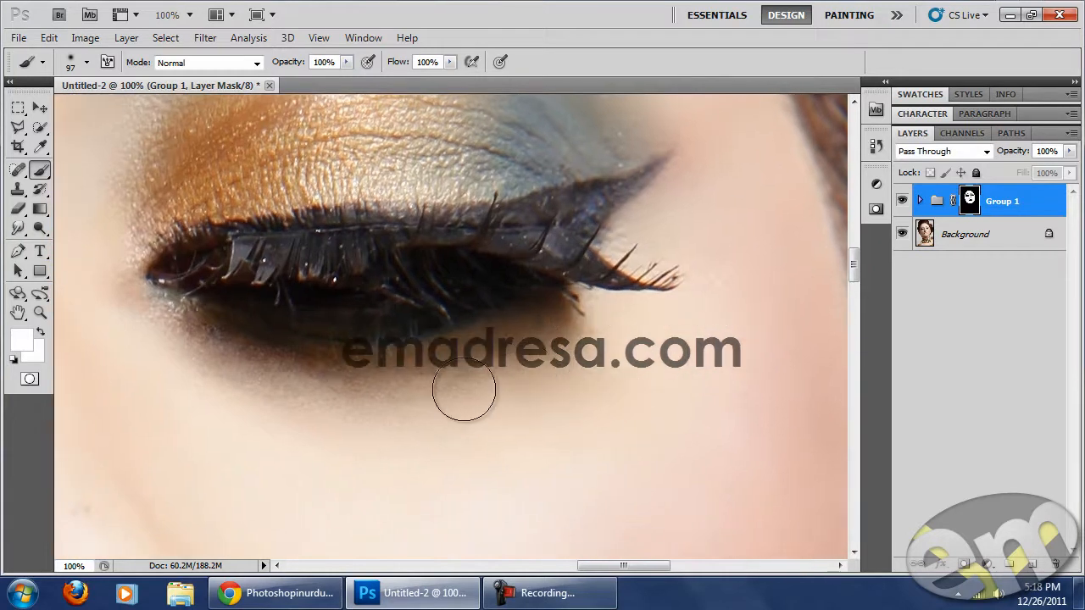
left_click_drag(467, 387, 579, 399)
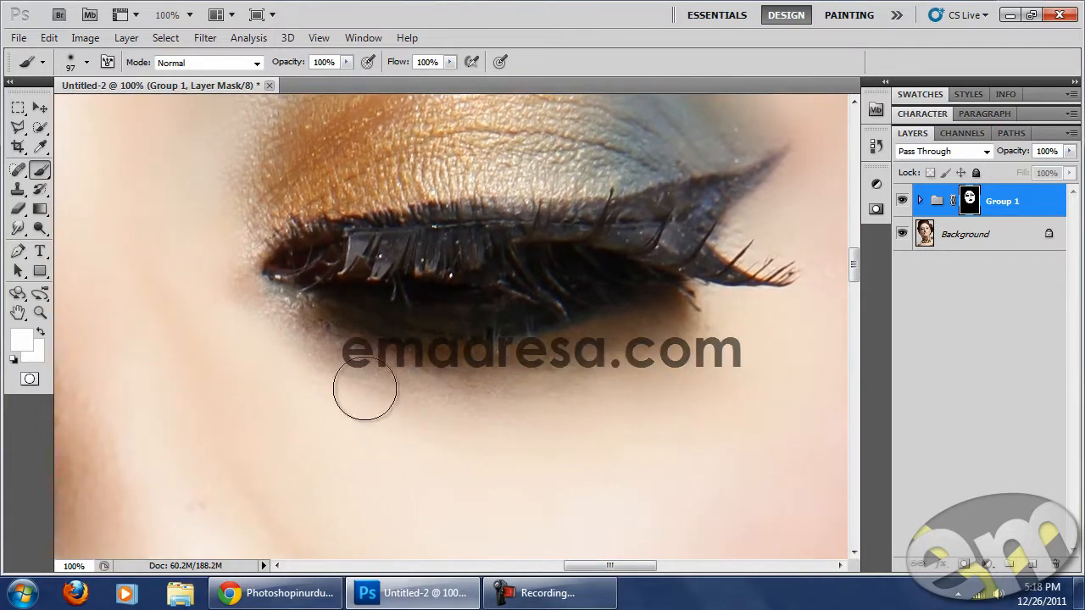
Reduce the skin-smoothing group's opacity to 80% and check the skin around the nose, lips and chin.
left_click(41, 312)
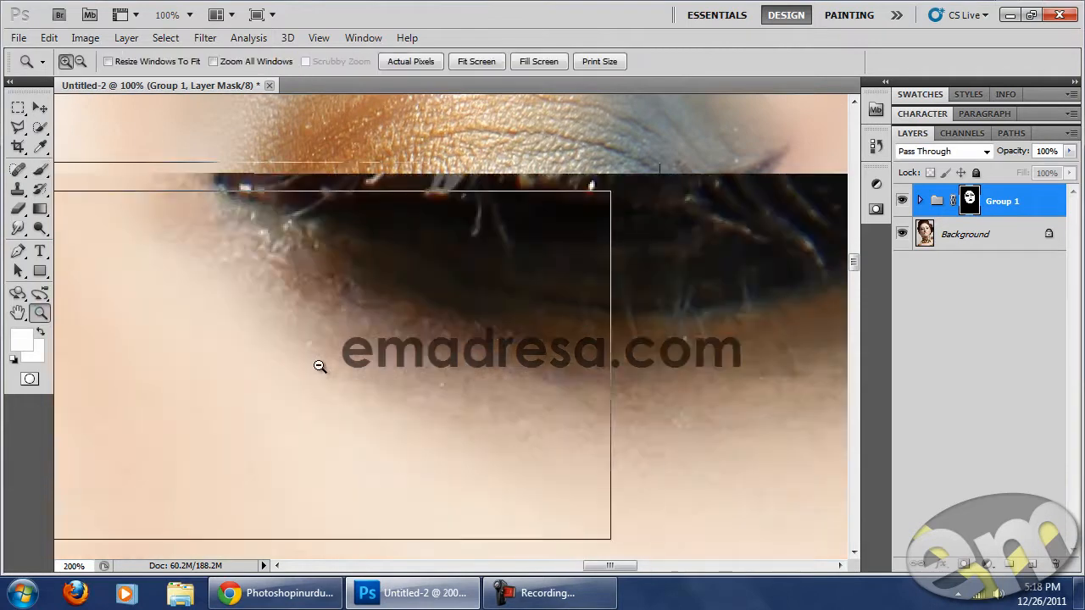
left_click(304, 375, "alt")
left_click(283, 387, "alt")
left_click(281, 387, "alt")
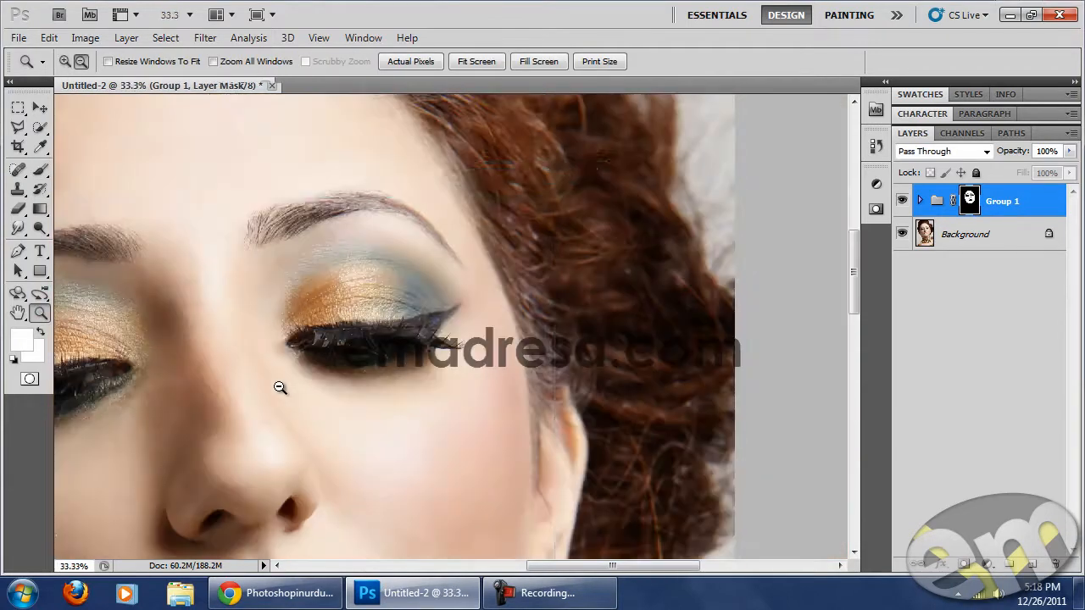
left_click(281, 390, "alt")
left_click_drag(242, 413, 471, 310)
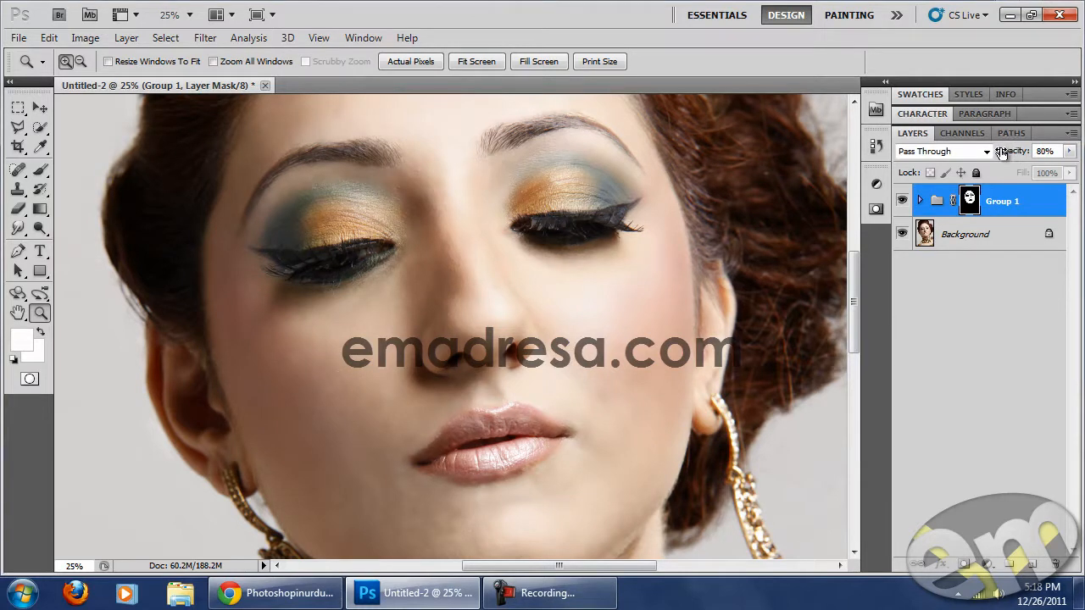
left_click(416, 60)
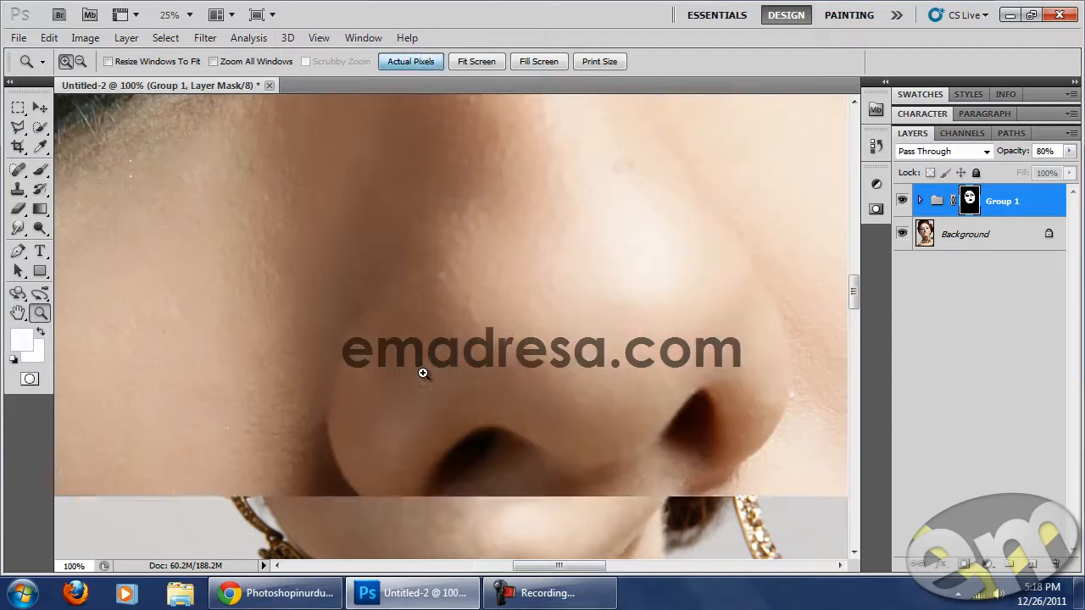
left_click(511, 349, "alt")
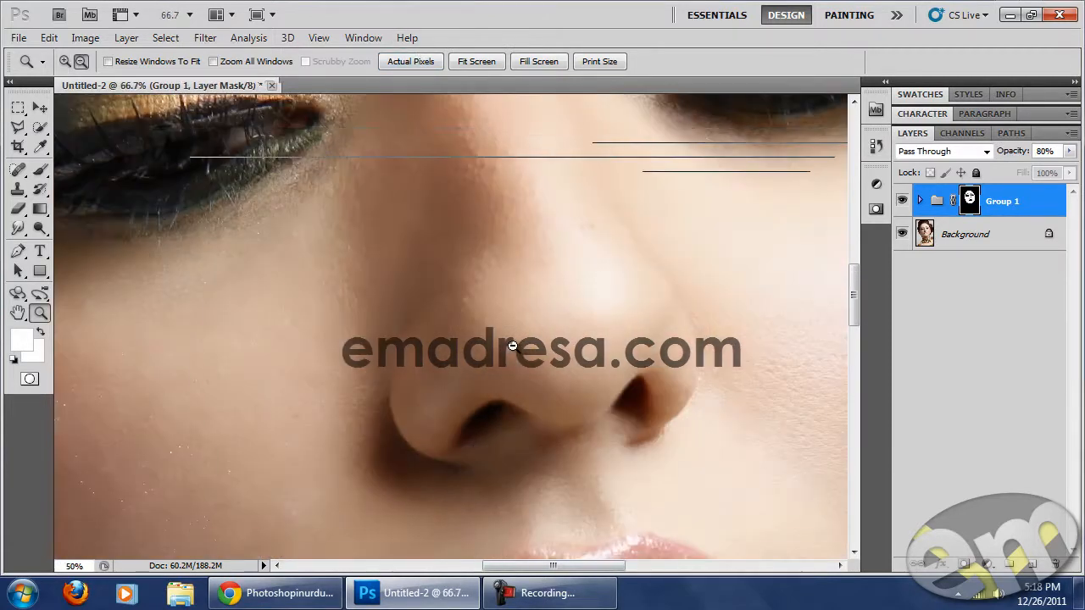
left_click(512, 346, "alt")
scroll(313, 386, "down", 6)
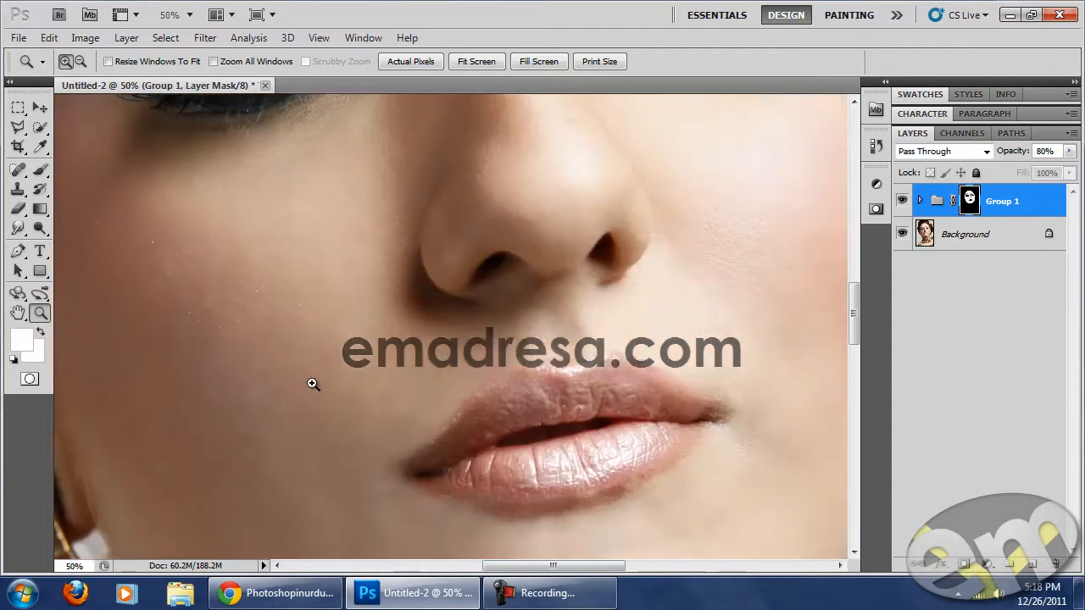
scroll(313, 384, "down", 2)
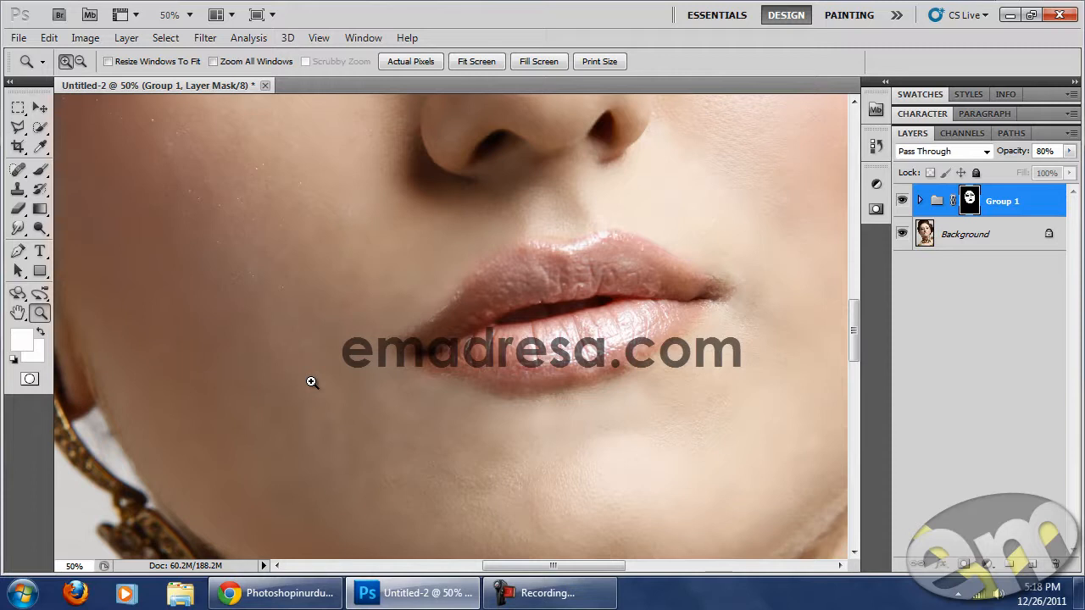
Add a Curves adjustment layer named Dark and lower its RGB midtones to output 122 at input 135.
left_click(987, 568)
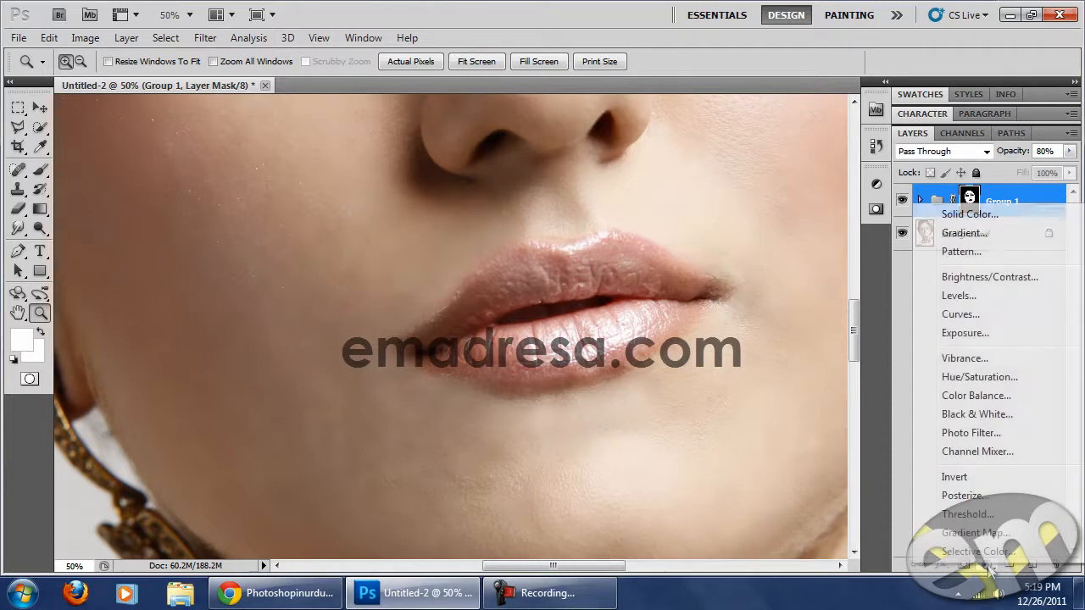
left_click(957, 318)
double_click(1003, 202)
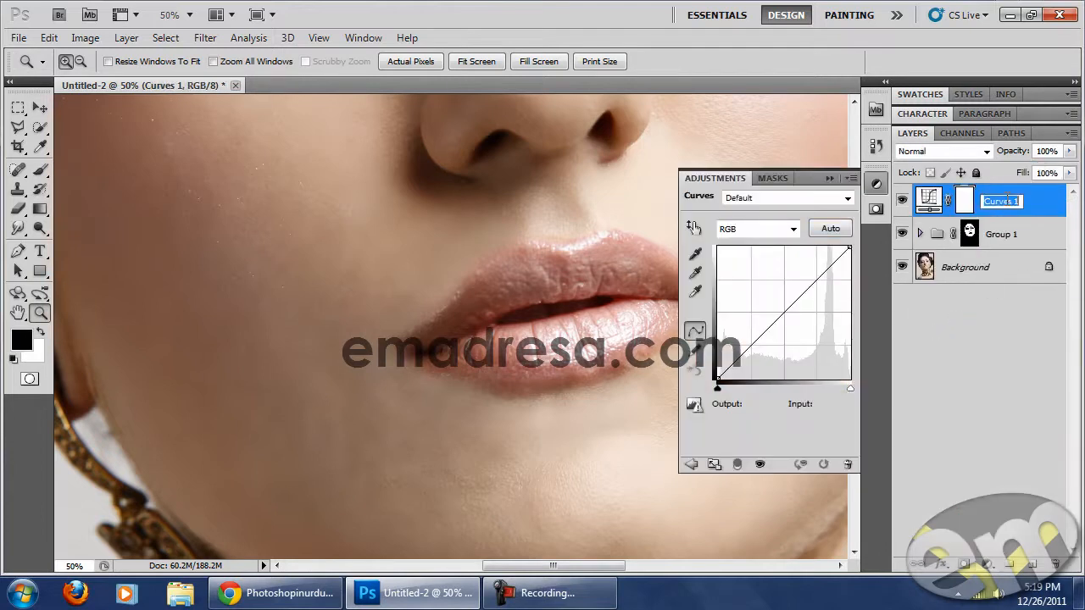
type("Dark")
key("Return")
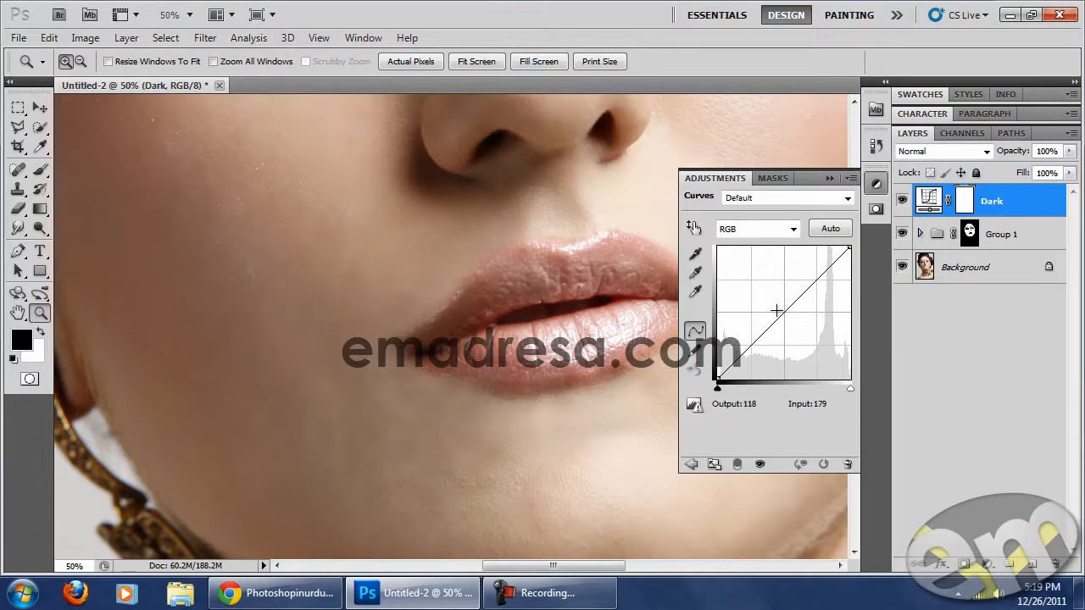
left_click_drag(785, 315, 787, 316)
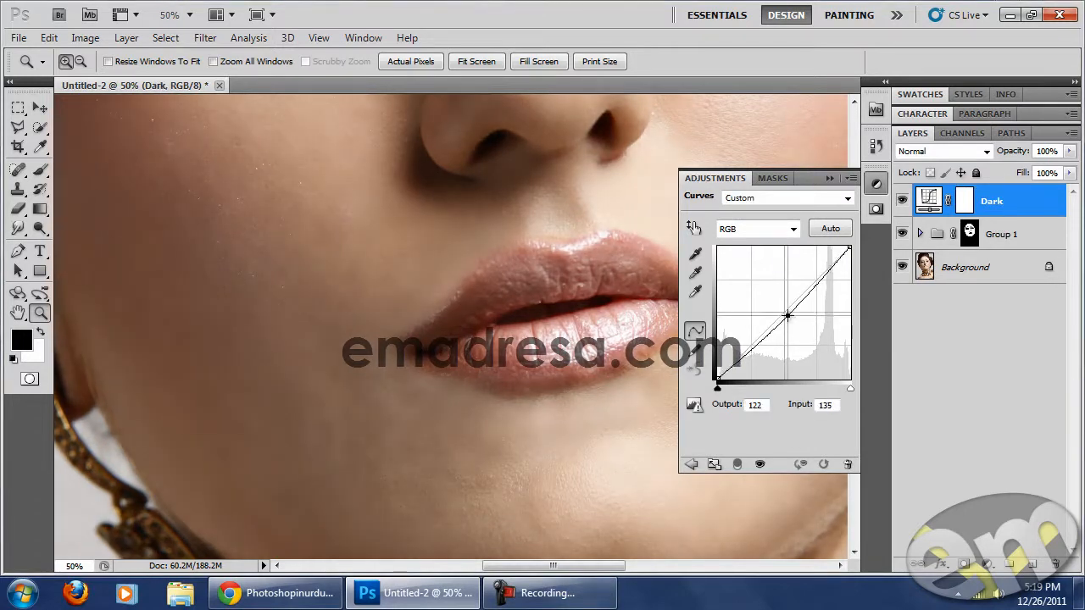
left_click(830, 178)
Add a second Curves adjustment layer named Bright and raise its RGB midtones to output 135 at input 115.
left_click(987, 564)
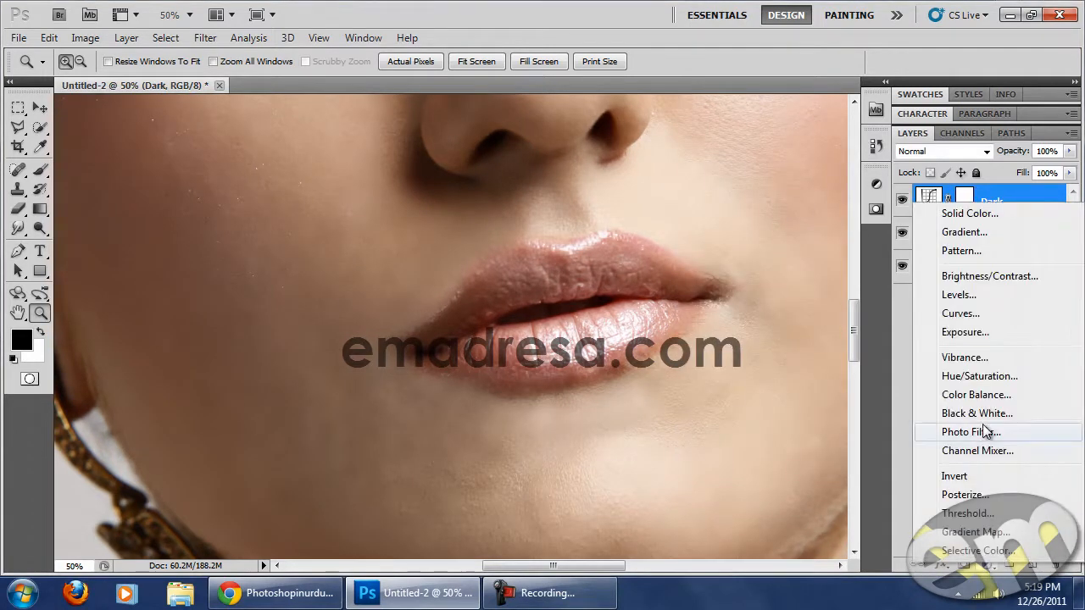
left_click(975, 314)
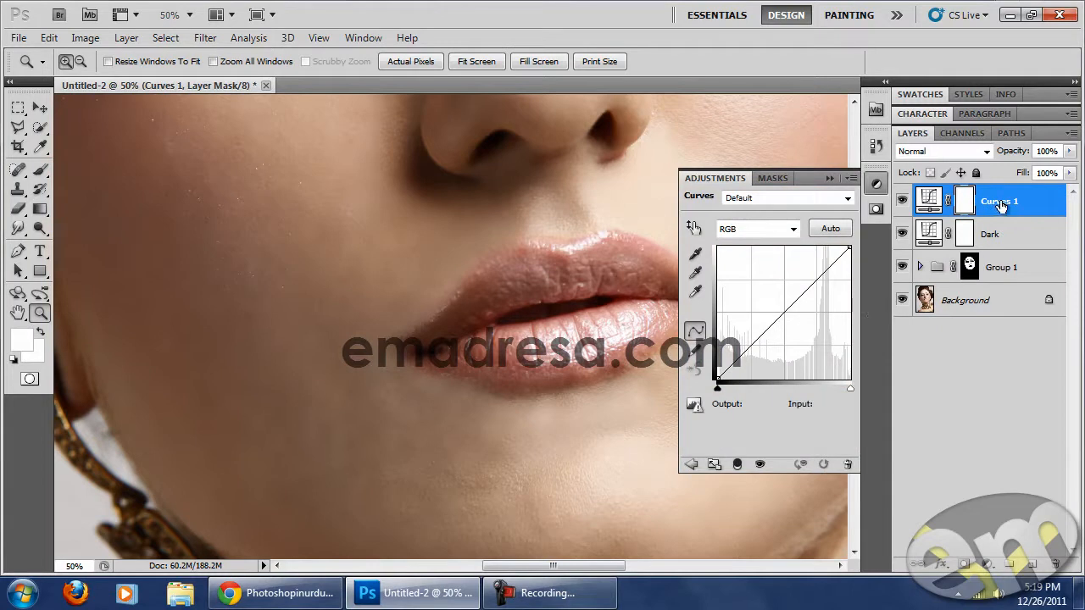
double_click(999, 201)
type("Bright")
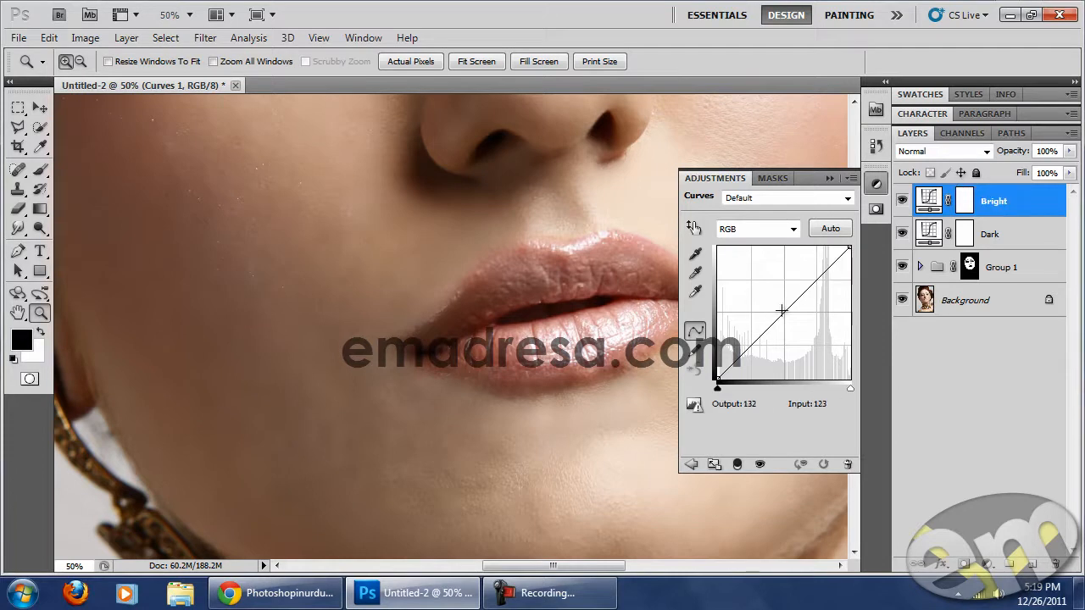
left_click_drag(781, 311, 778, 310)
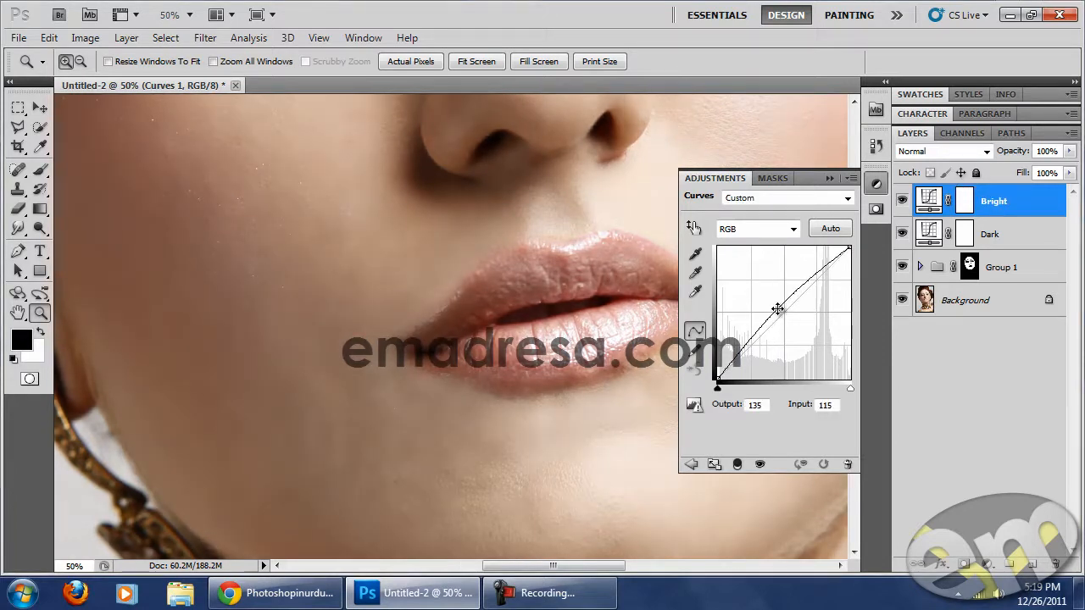
left_click(830, 178)
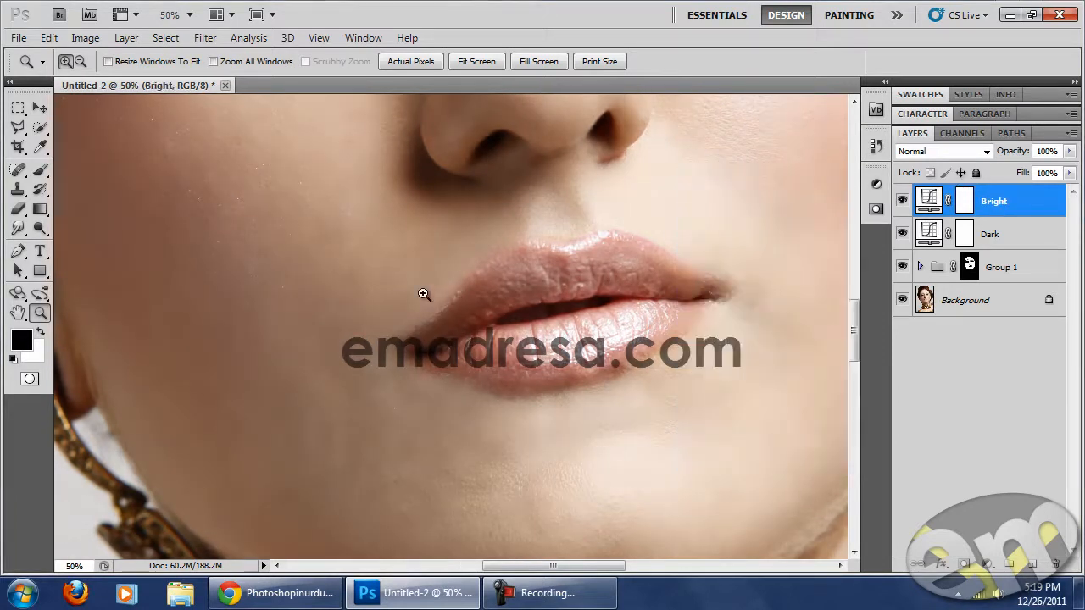
Invert the masks of the Dark and Bright Curves layers to black.
left_click(965, 237)
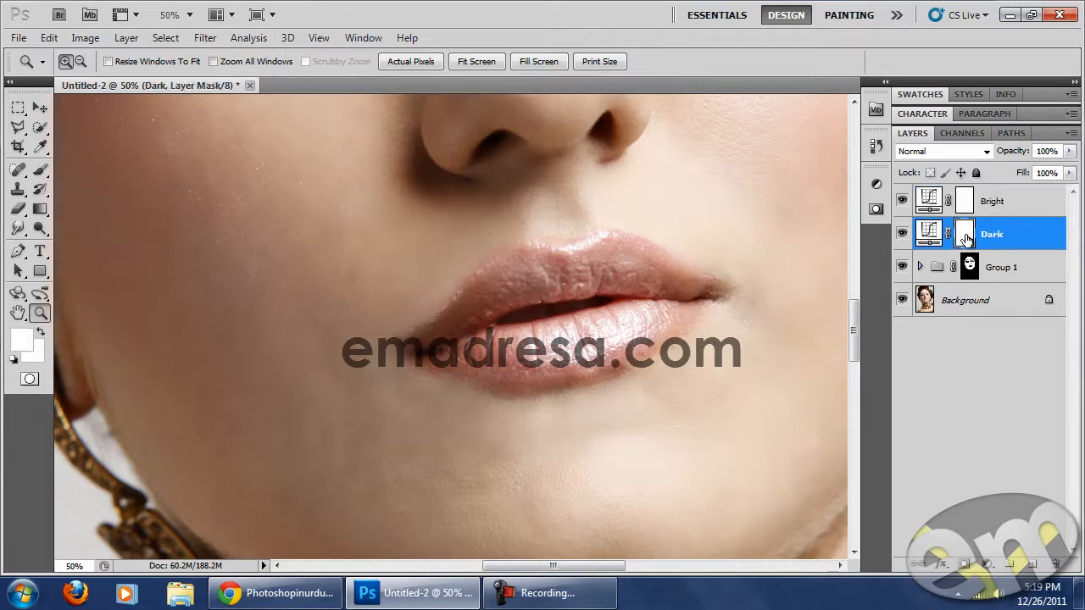
key("ctrl+i")
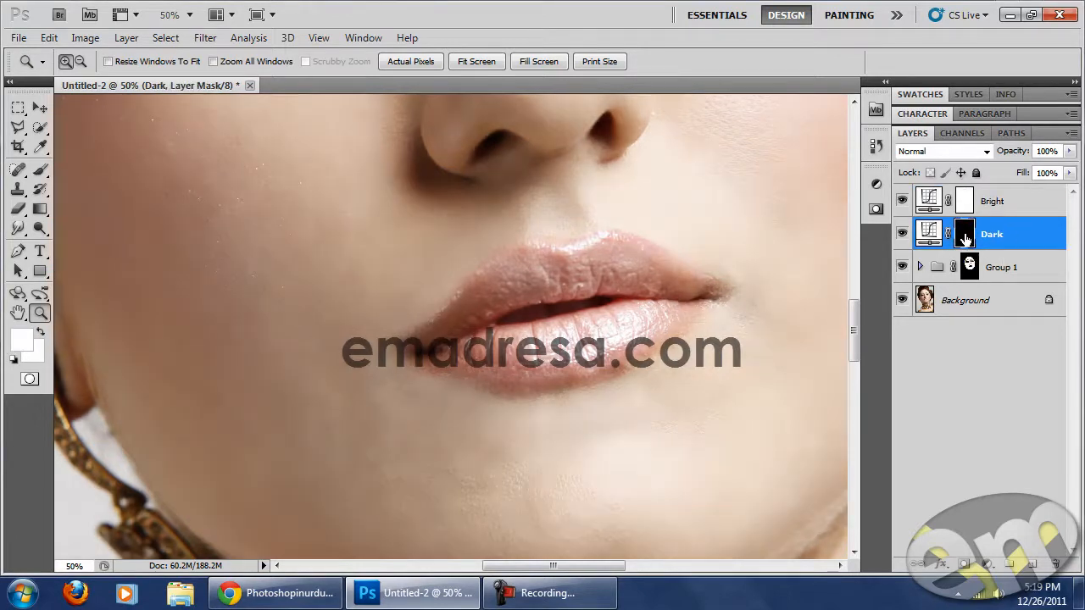
left_click(968, 206)
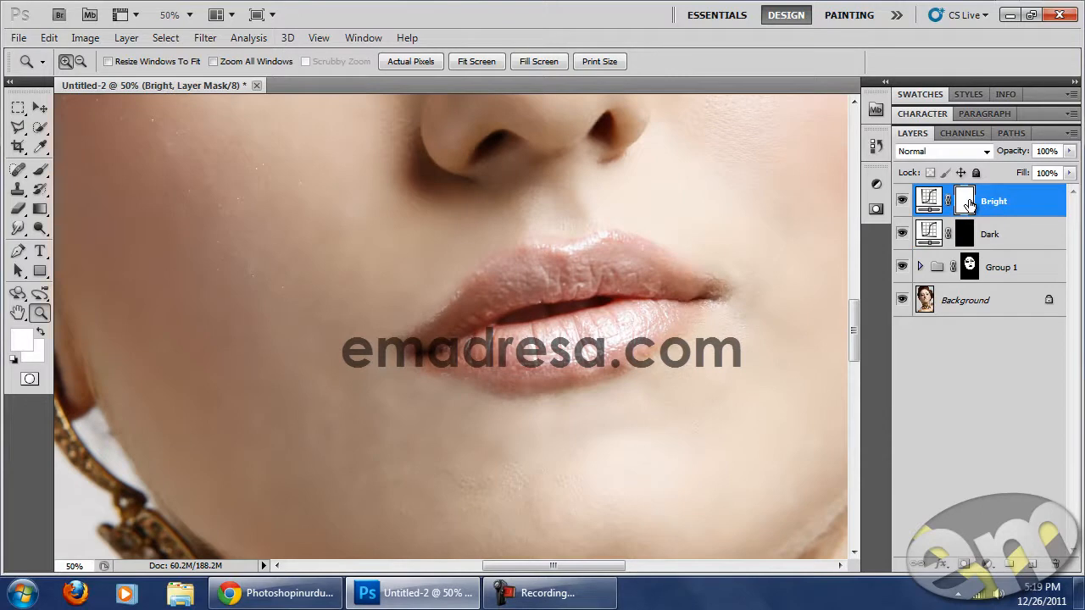
key("ctrl+i")
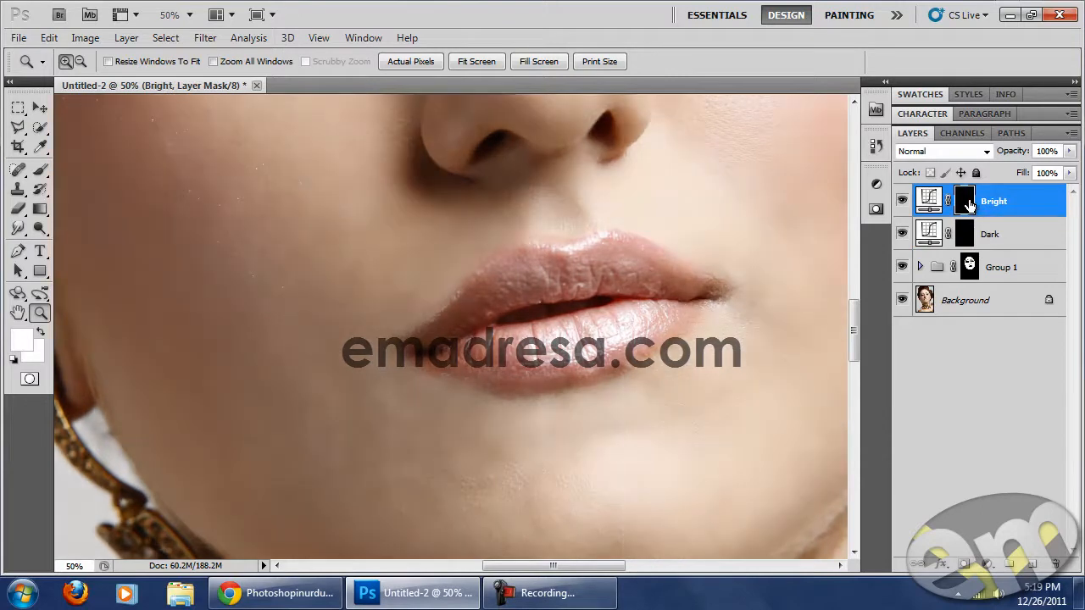
With a 97 px white brush at 24% opacity, paint the Bright mask over the shadows around the nose and the mouth corners.
left_click_drag(533, 212, 617, 434)
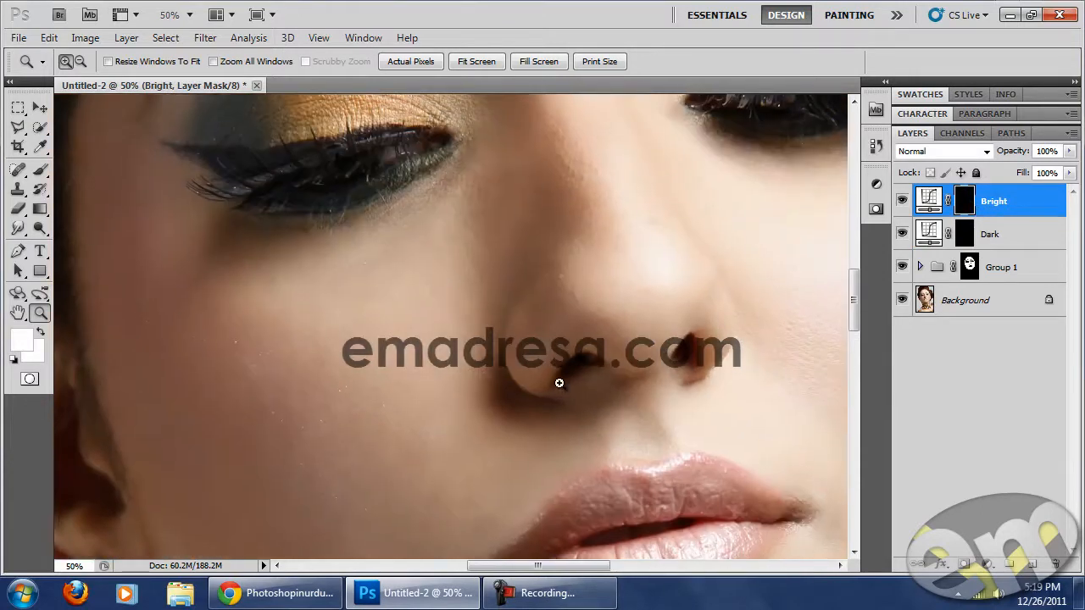
left_click_drag(552, 366, 593, 403)
left_click(38, 172)
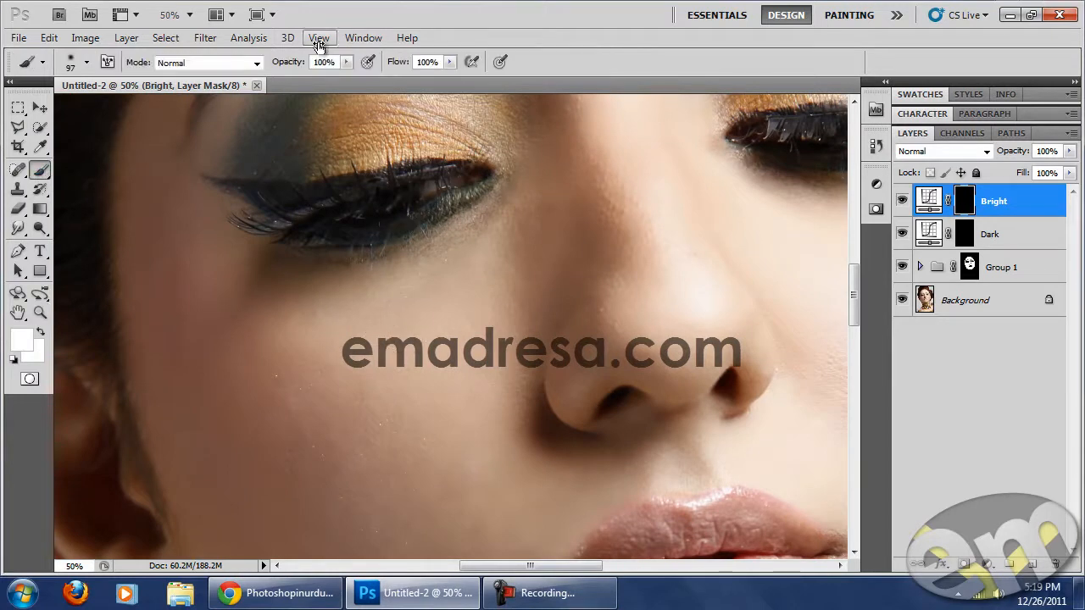
left_click_drag(295, 68, 254, 67)
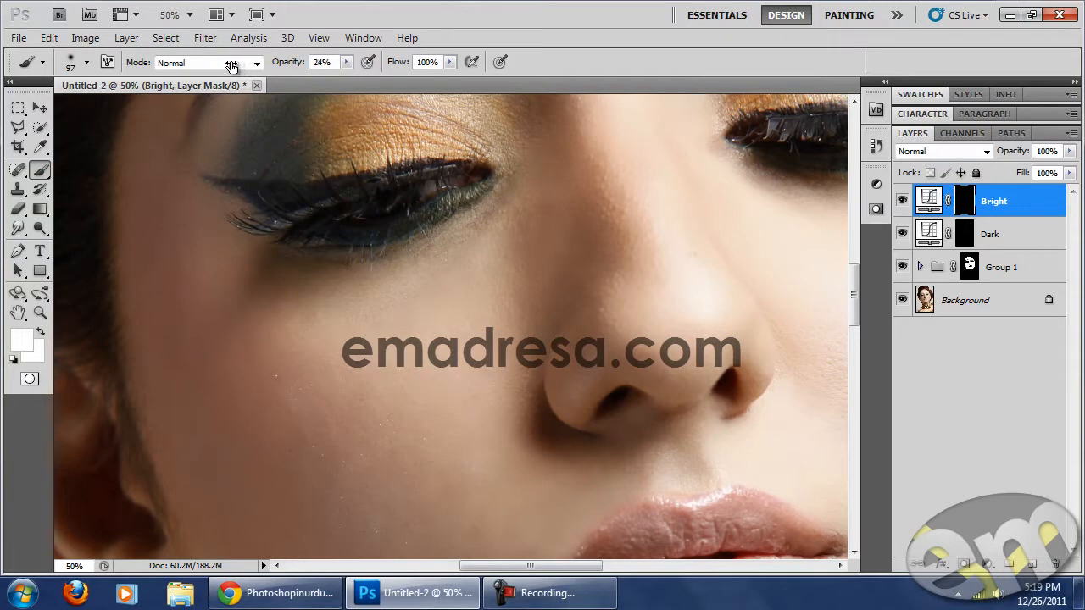
mouse_move(593, 291)
left_mouse_down()
mouse_move(508, 240)
mouse_move(535, 275)
left_mouse_up()
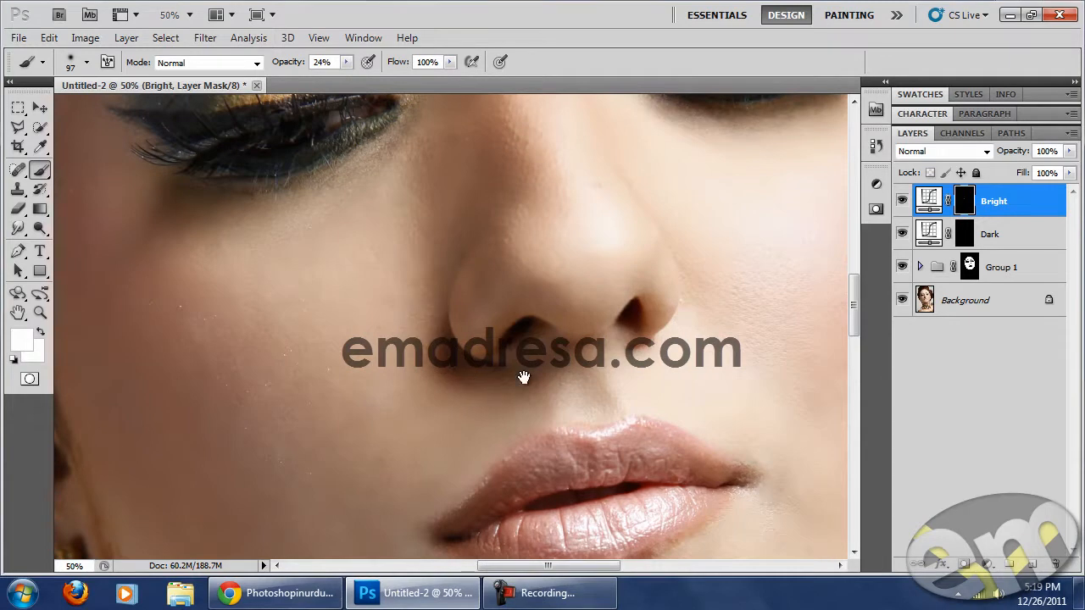
left_click_drag(491, 379, 533, 376)
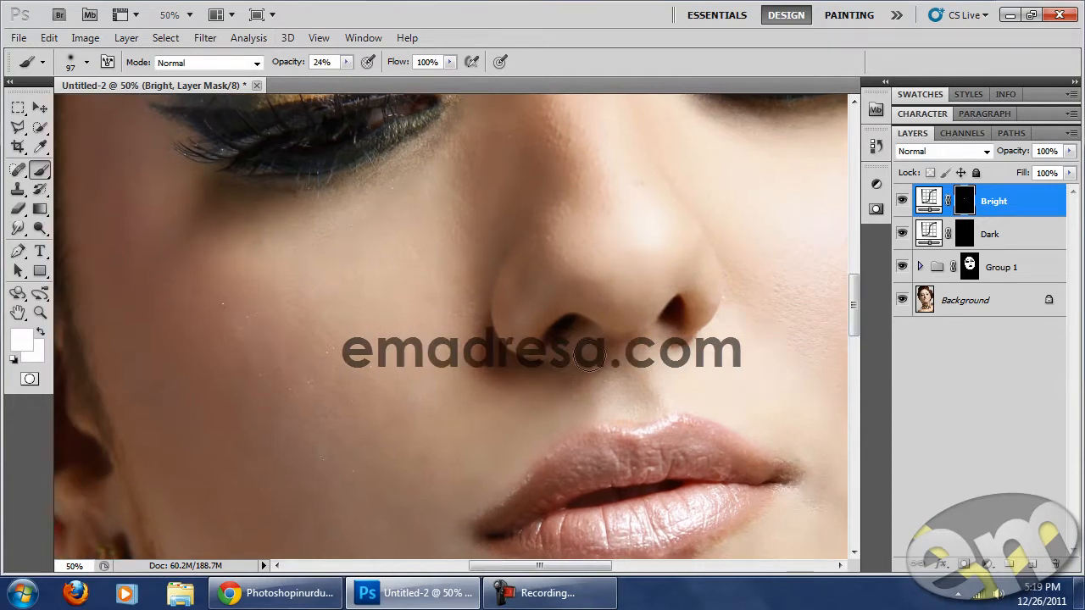
mouse_move(608, 369)
left_mouse_down()
mouse_move(597, 344)
mouse_move(547, 311)
left_mouse_up()
mouse_move(510, 425)
left_mouse_down()
mouse_move(484, 377)
mouse_move(552, 411)
left_mouse_up()
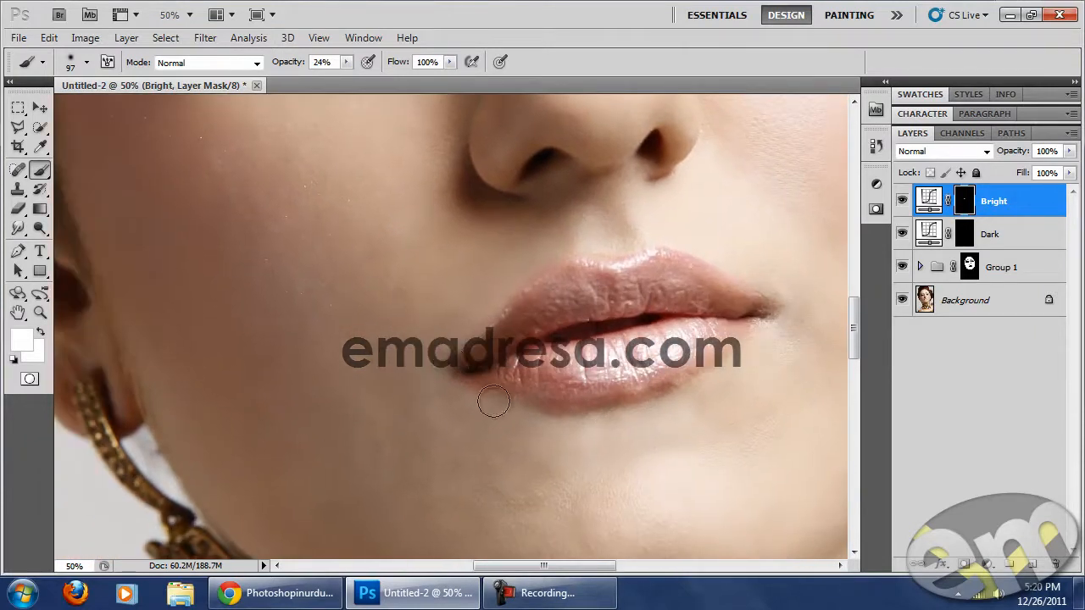
left_click_drag(478, 381, 437, 395)
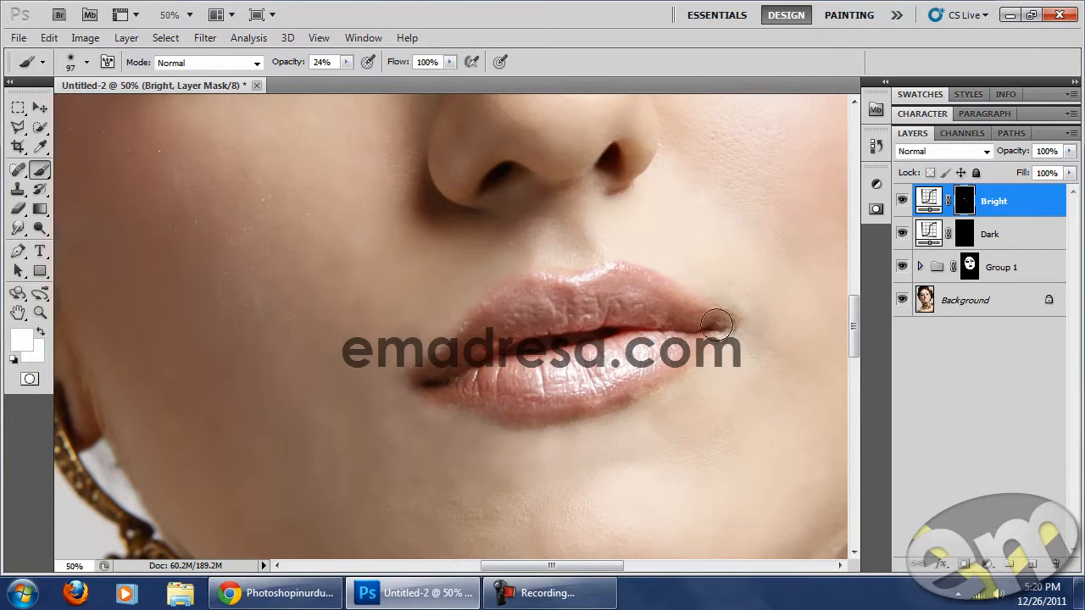
left_click_drag(746, 329, 784, 437)
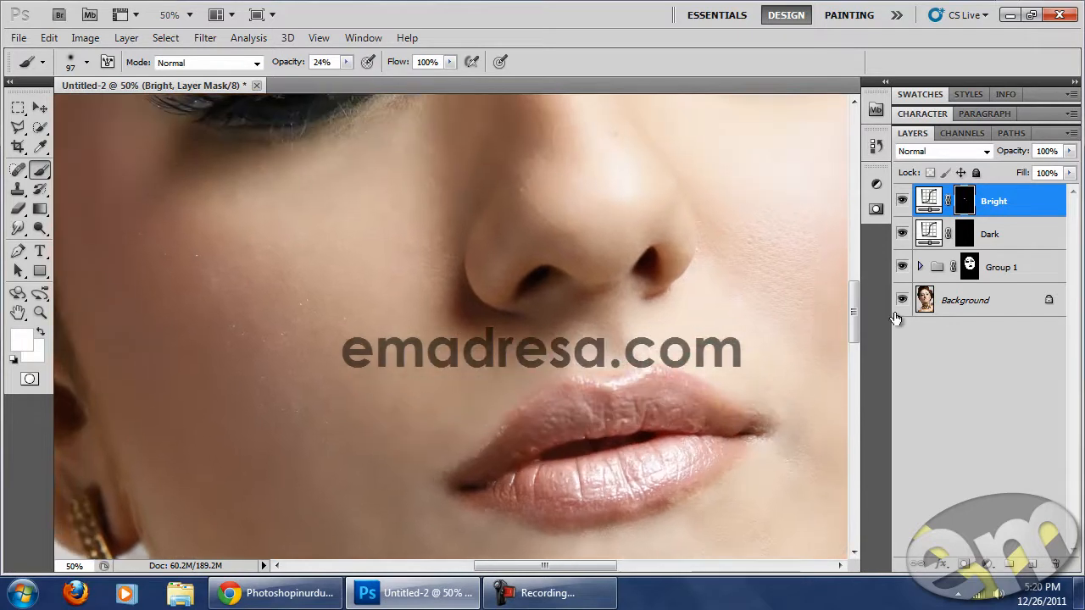
Compare the face with the Bright layer hidden and shown.
left_click(902, 202)
left_click(902, 201)
left_click(901, 202)
left_click(902, 201)
left_click(902, 201)
left_click(902, 204)
Paint white on the Bright mask over the shaded cheek and along the jawline beside the ear and earring.
left_click_drag(462, 341, 596, 211)
left_click_drag(492, 282, 414, 135)
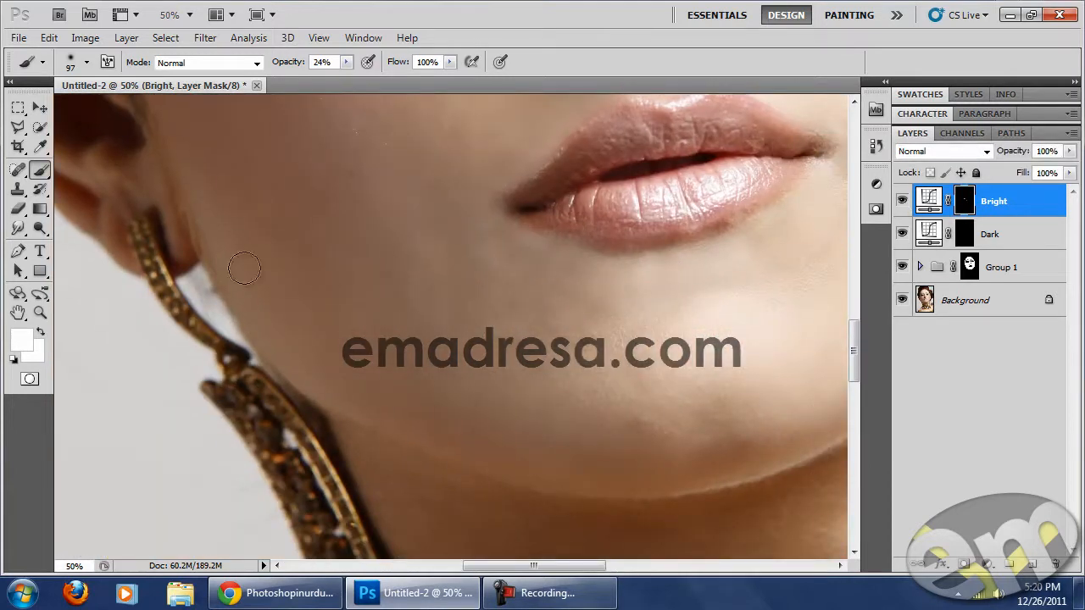
mouse_move(269, 332)
left_mouse_down()
mouse_move(358, 414)
mouse_move(612, 482)
mouse_move(285, 365)
mouse_move(263, 331)
left_mouse_up()
left_click_drag(224, 194, 300, 276)
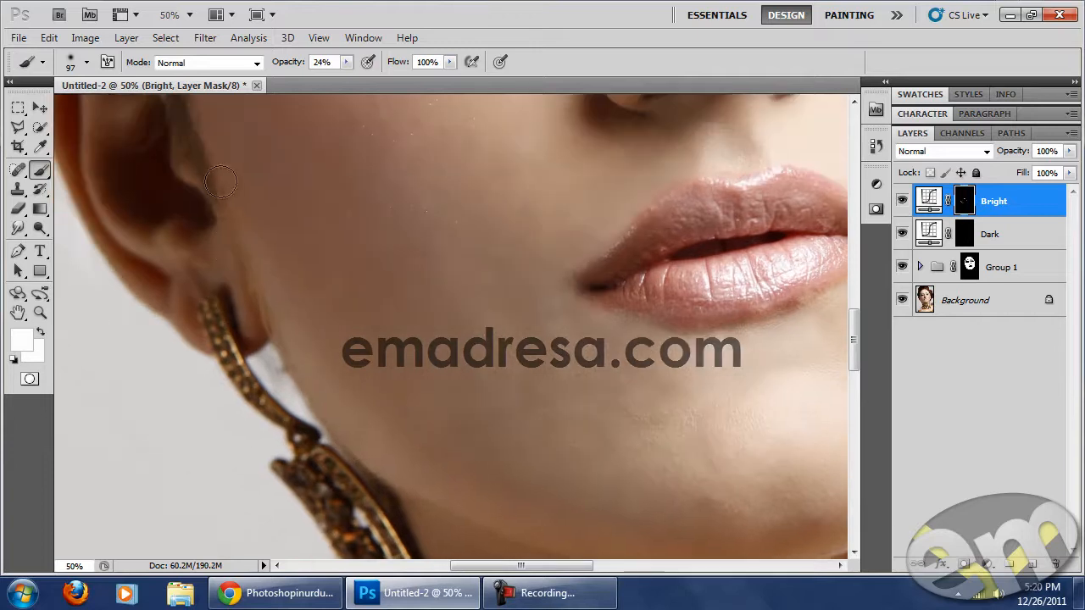
left_click_drag(376, 383, 199, 172)
left_click_drag(388, 314, 531, 499)
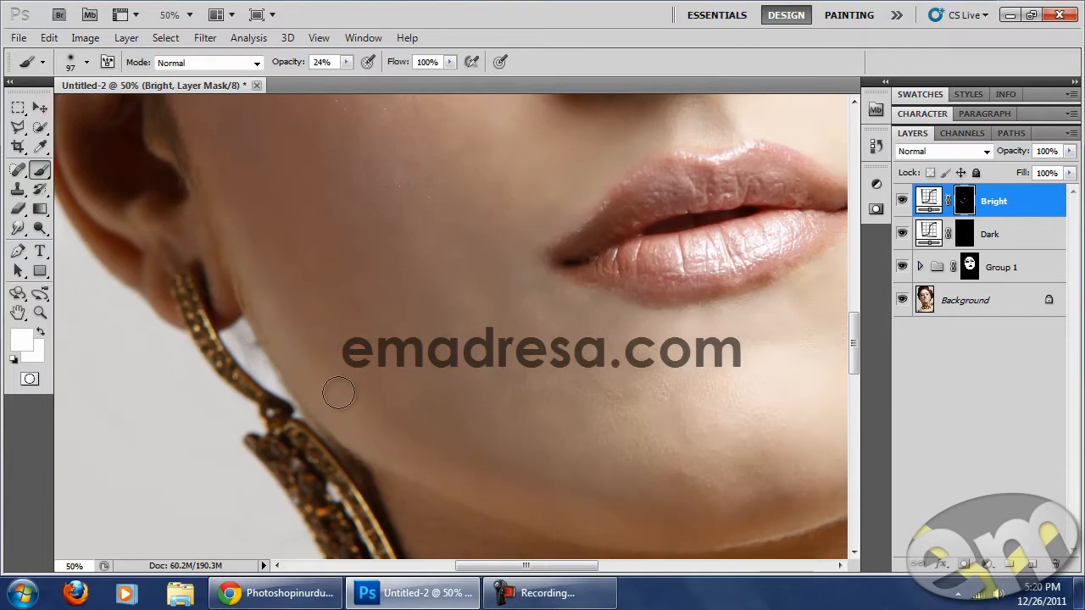
Soften the Bright mask with a 3-pixel Gaussian Blur and reduce the Bright layer's opacity to 80%.
left_click(205, 37)
mouse_move(256, 193)
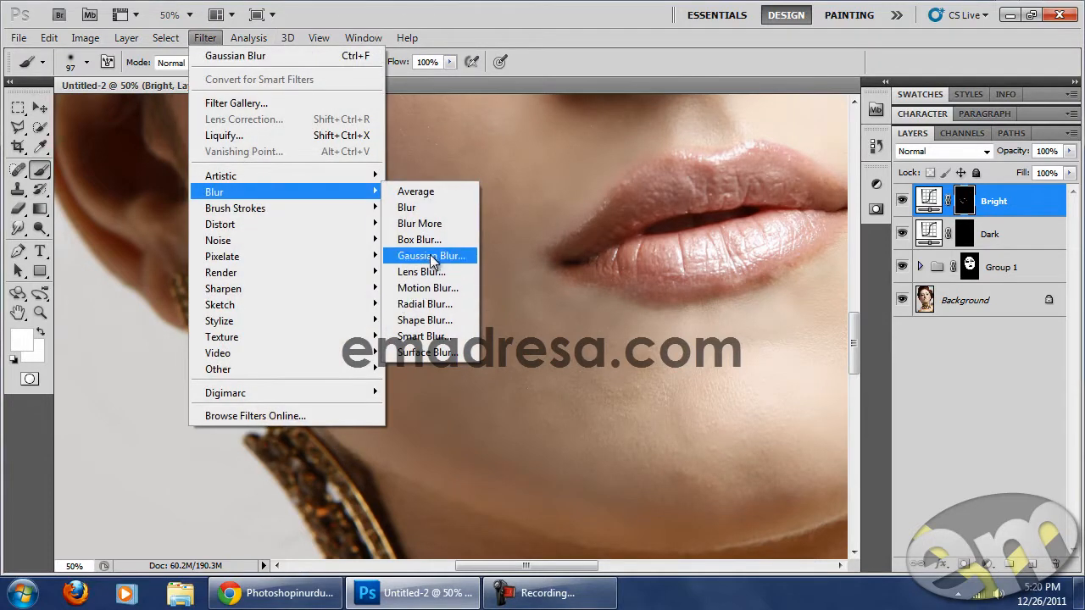
left_click(428, 254)
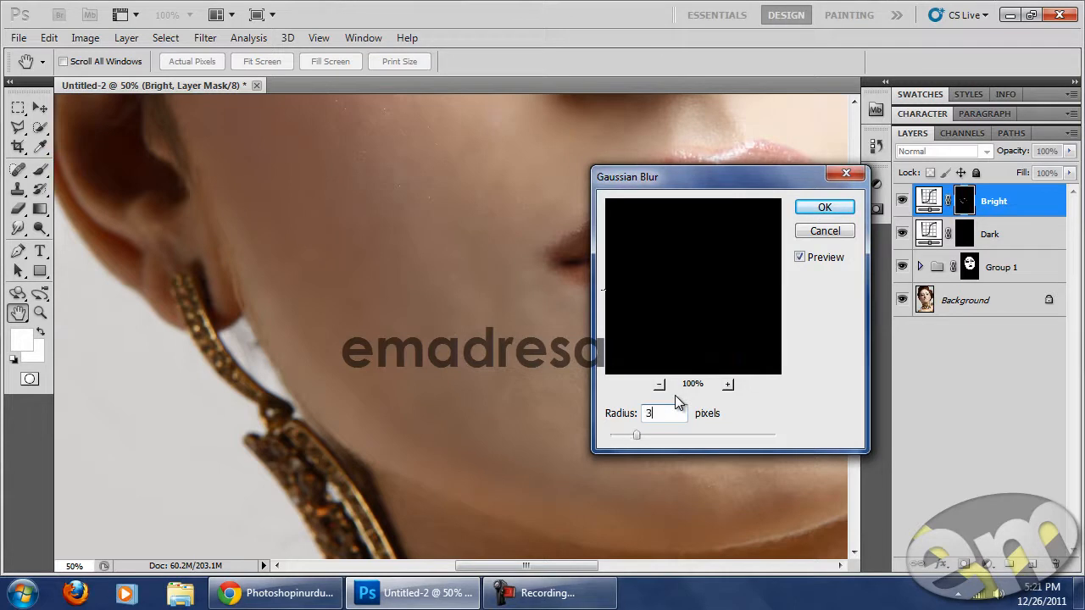
left_click(820, 207)
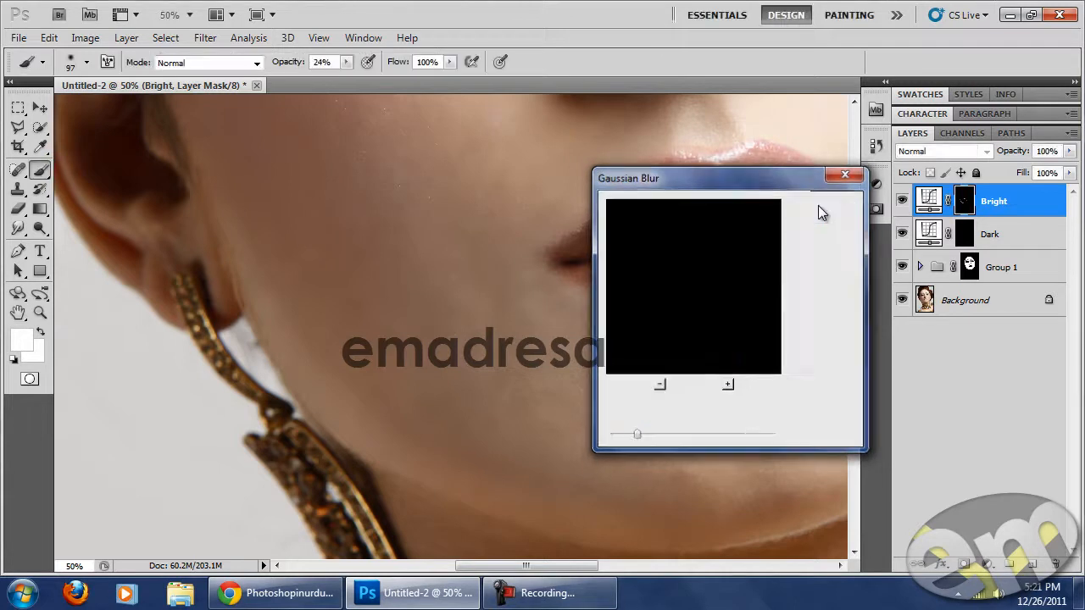
left_click_drag(1022, 151, 1011, 152)
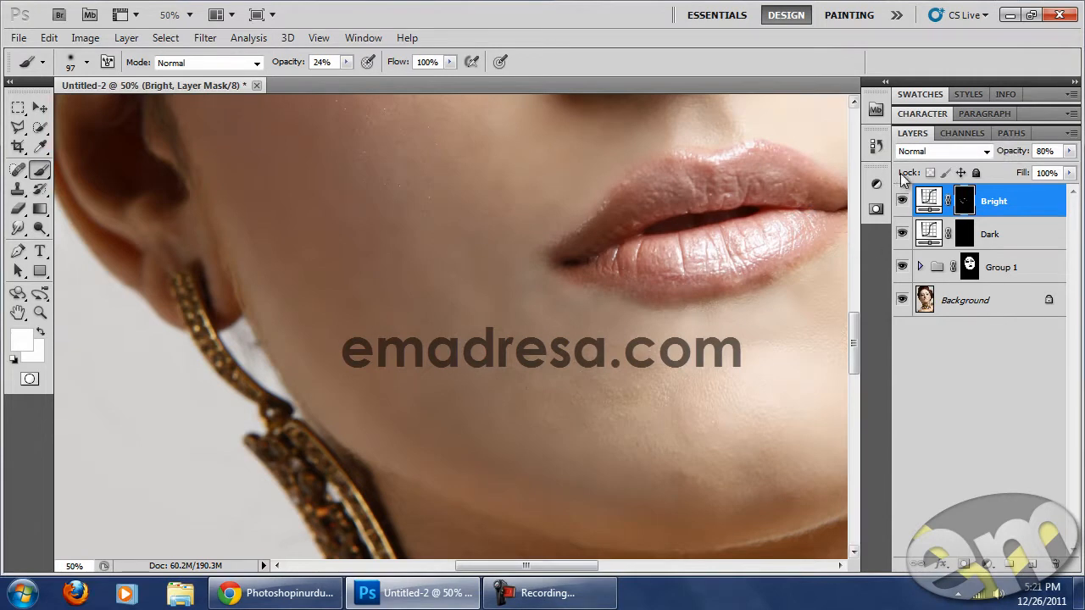
Check the effect of the blurred Bright layer on the lower face by hiding and showing it.
left_click(902, 203)
left_click(903, 203)
left_click(903, 202)
left_click(903, 203)
left_click(903, 203)
left_click(903, 202)
With a soft 432 px white brush at 24% opacity, paint the Dark mask over the chin, temple and side of the nose.
left_click(40, 313)
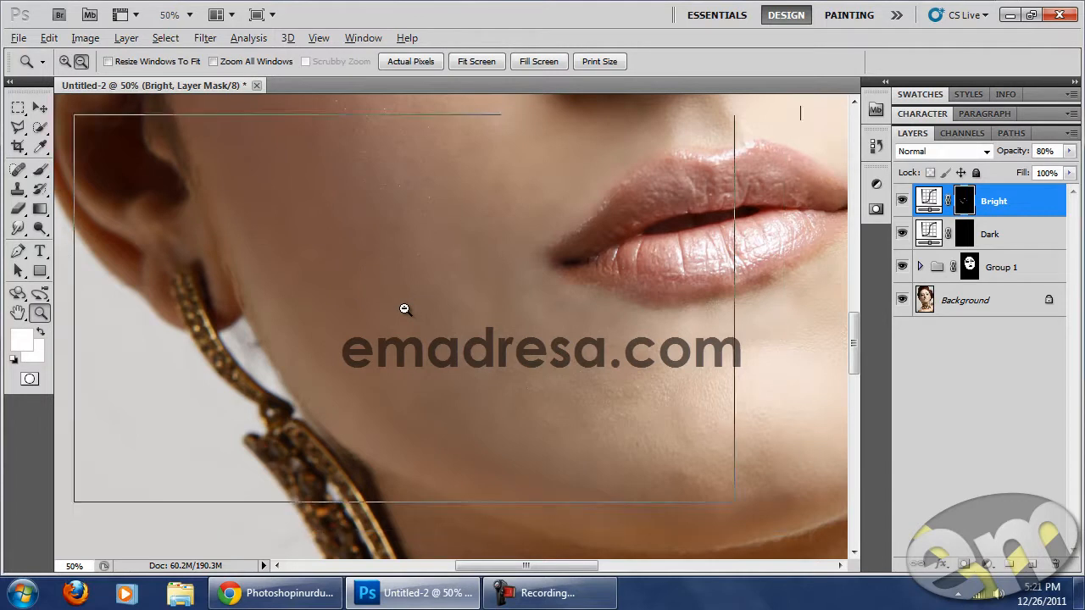
left_click(402, 307, "alt")
left_click(462, 305, "alt")
scroll(465, 312, "up", 3)
left_click(453, 353, "alt")
left_click(971, 239)
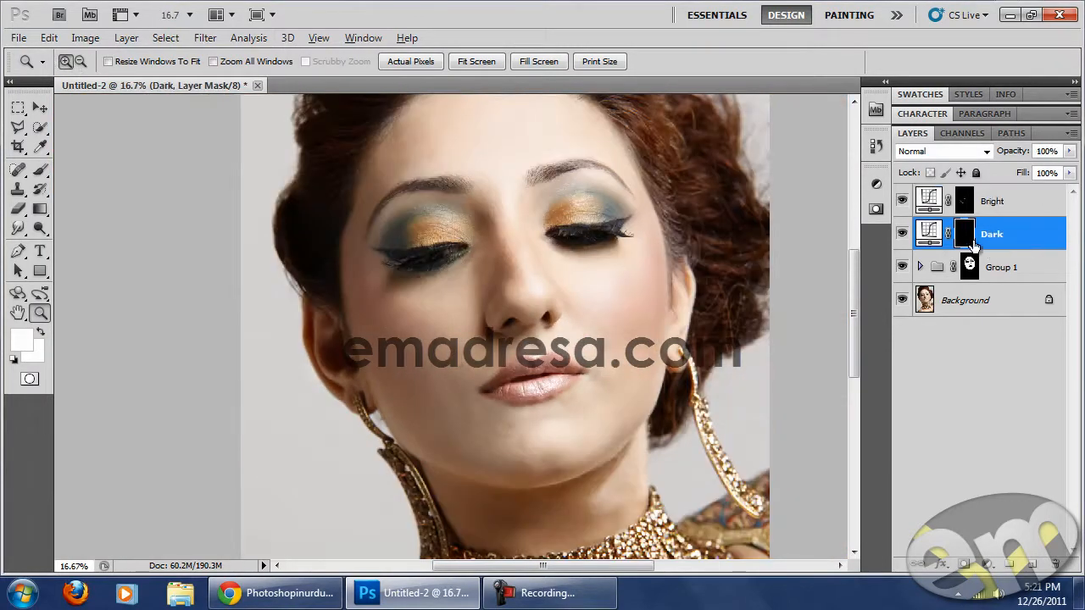
left_click(40, 169)
right_click(431, 302)
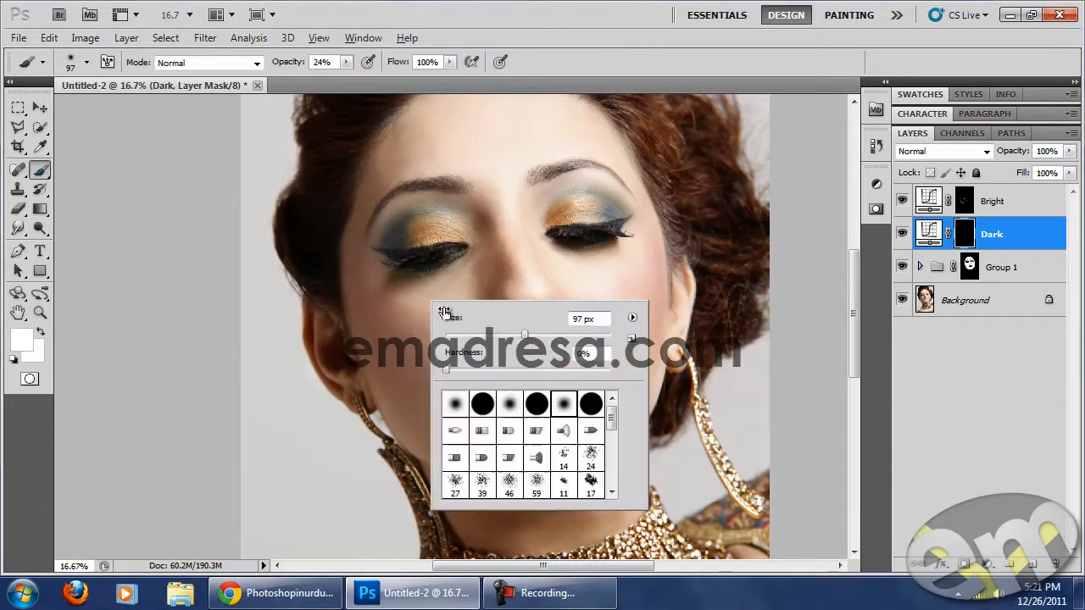
left_click_drag(537, 338, 589, 337)
key("Return")
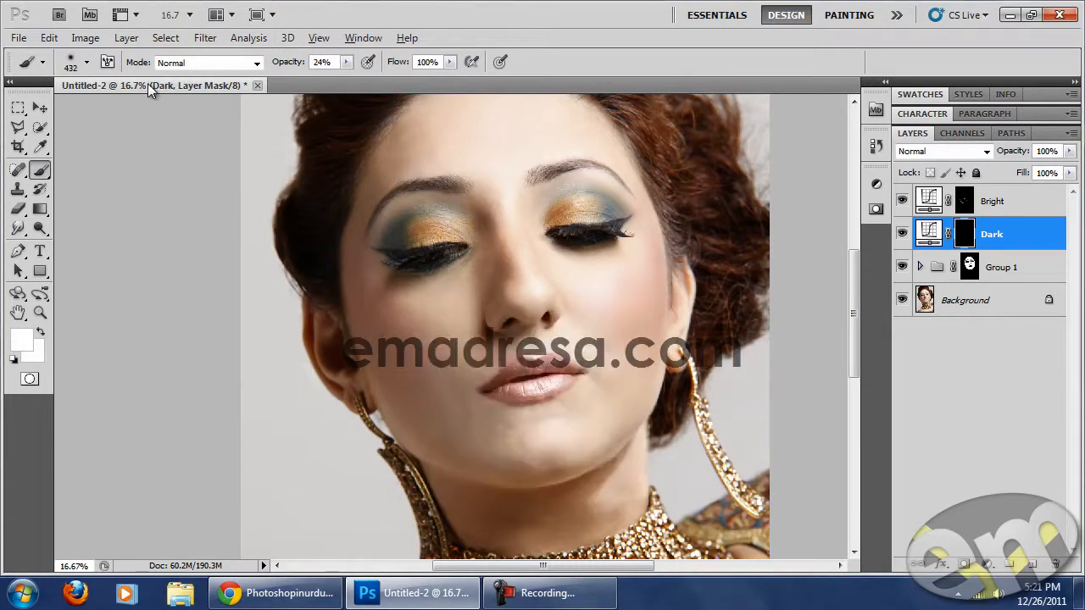
mouse_move(459, 428)
left_mouse_down()
mouse_move(407, 388)
mouse_move(502, 429)
left_mouse_up()
mouse_move(405, 154)
left_mouse_down()
mouse_move(349, 277)
mouse_move(356, 288)
left_mouse_up()
left_click_drag(498, 256, 480, 322)
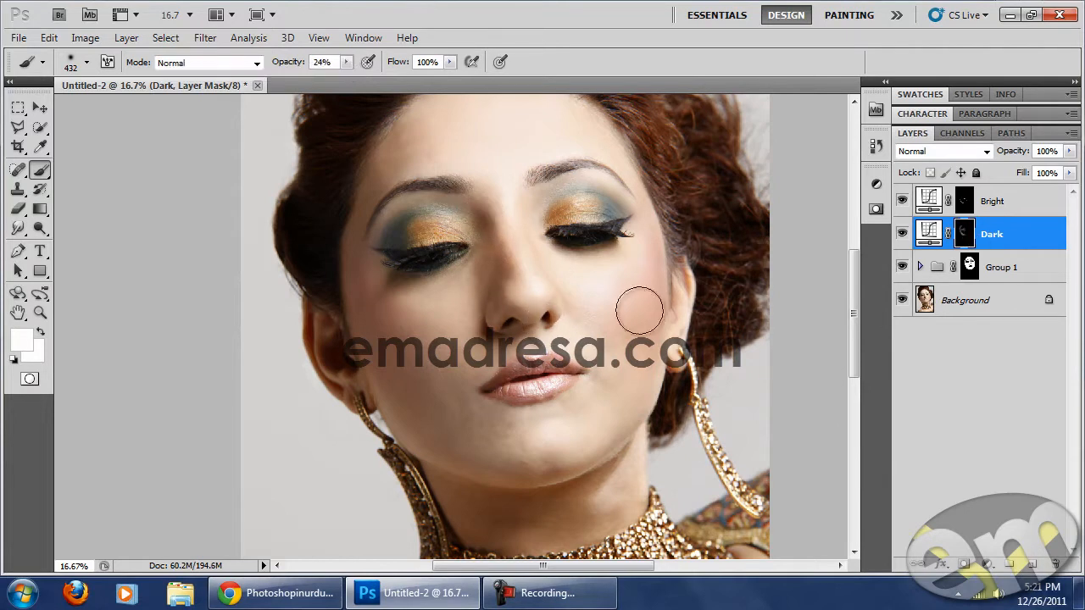
Continue painting white on the Dark mask over the lower face and the neck and shoulder edge beside the necklace.
mouse_move(455, 410)
left_mouse_down()
mouse_move(545, 444)
mouse_move(543, 330)
left_mouse_up()
mouse_move(617, 383)
left_mouse_down()
mouse_move(548, 424)
mouse_move(508, 417)
mouse_move(529, 348)
left_mouse_up()
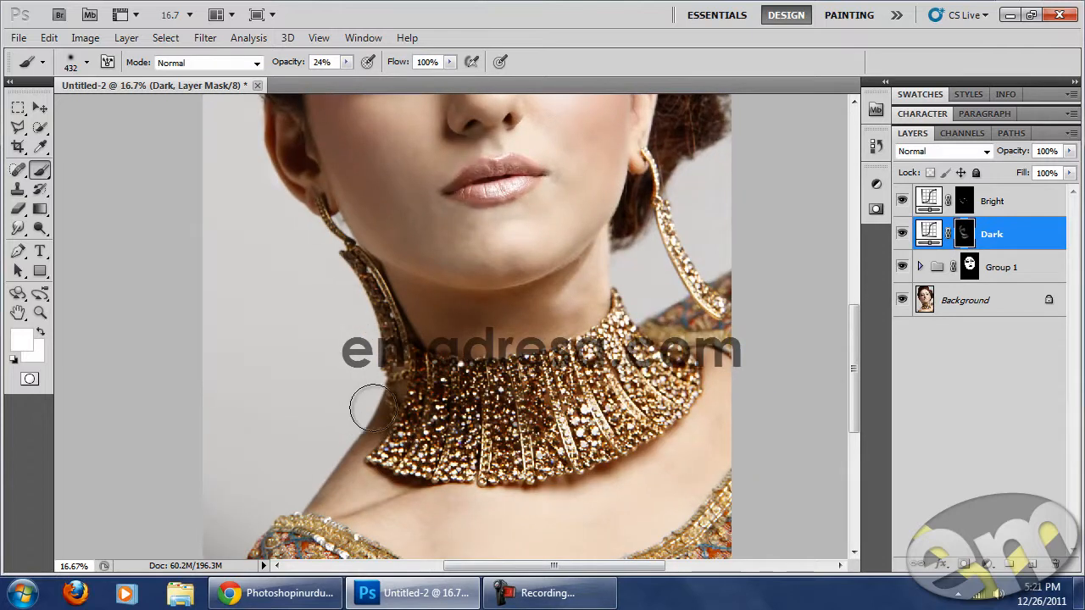
left_click_drag(361, 465, 372, 416)
left_click_drag(441, 426, 338, 501)
left_click_drag(428, 334, 477, 472)
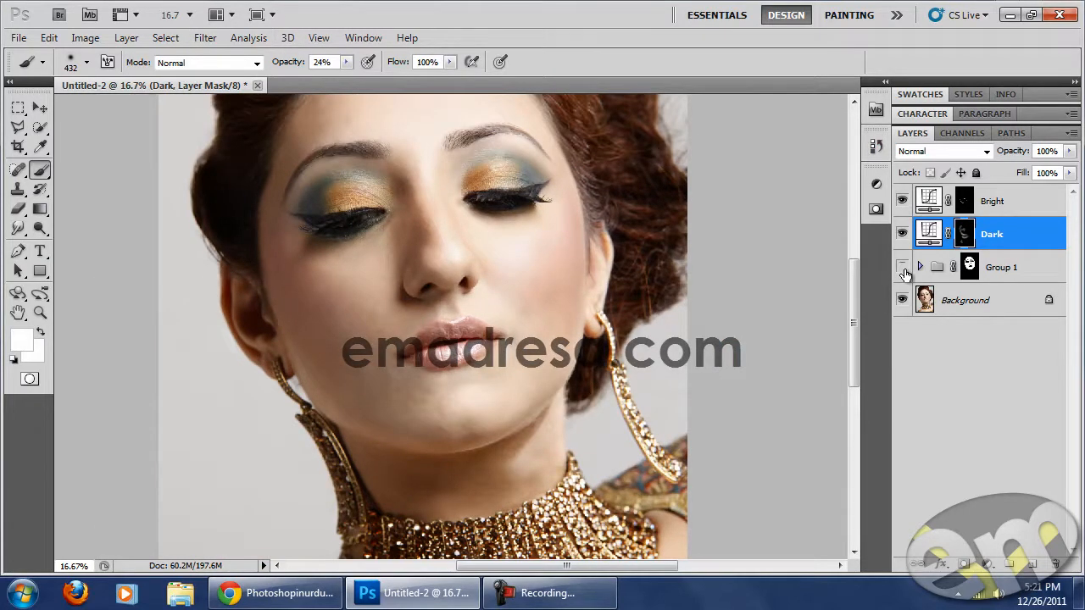
Compare the portrait with the Bright, Dark and skin-smoothing layers hidden and shown.
left_click(902, 201)
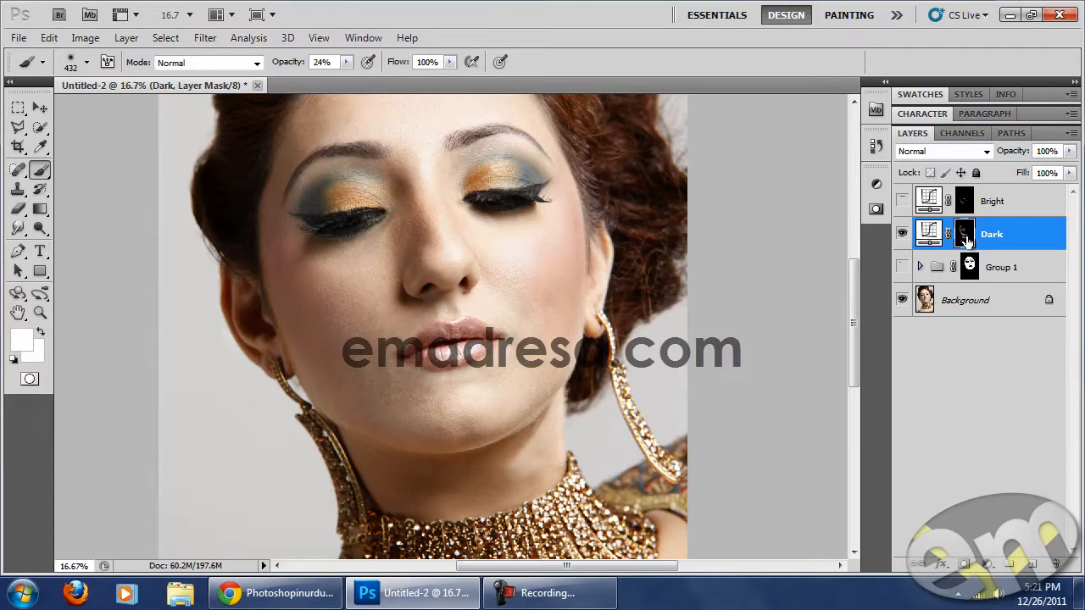
left_click(902, 234)
left_click(901, 235)
left_click(902, 267)
left_click(901, 201)
Soften the Dark mask with a 3.0-pixel Gaussian Blur, reduce the Dark layer's opacity to 80% and check its effect.
left_click(929, 234)
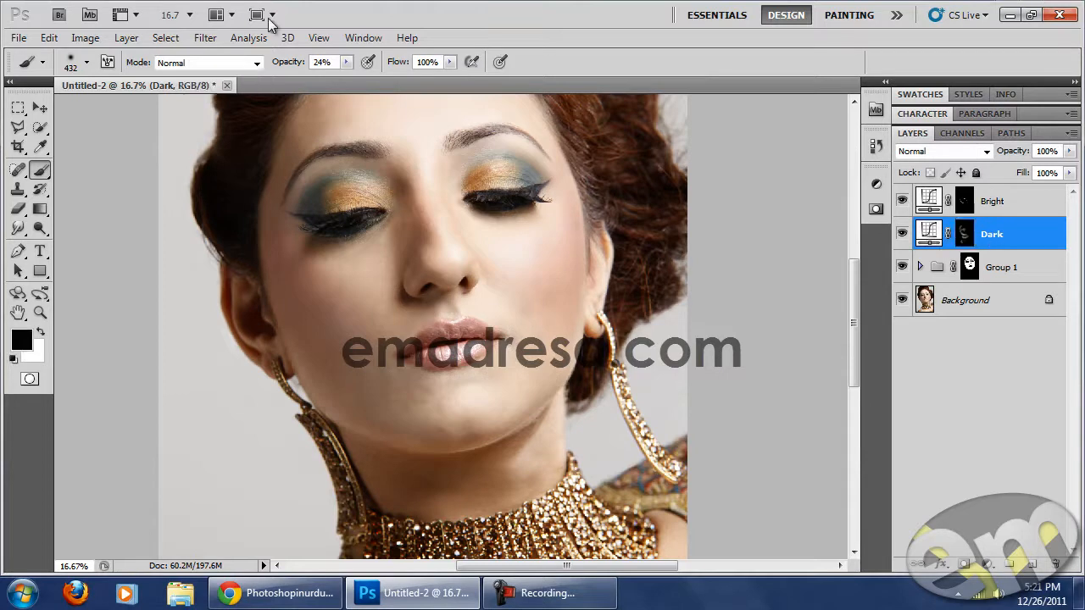
left_click(205, 38)
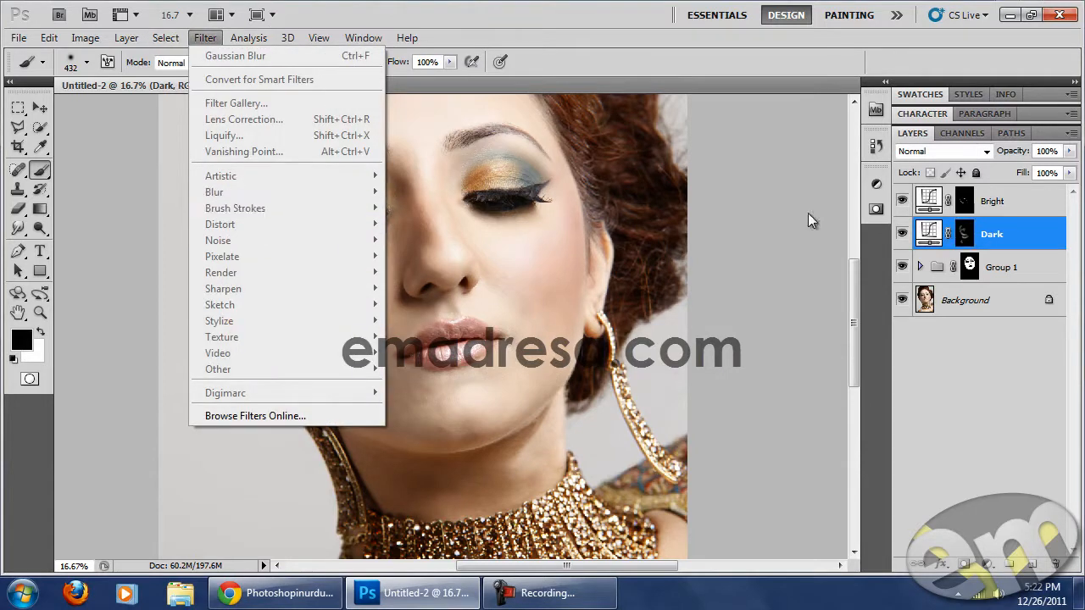
left_click(964, 234)
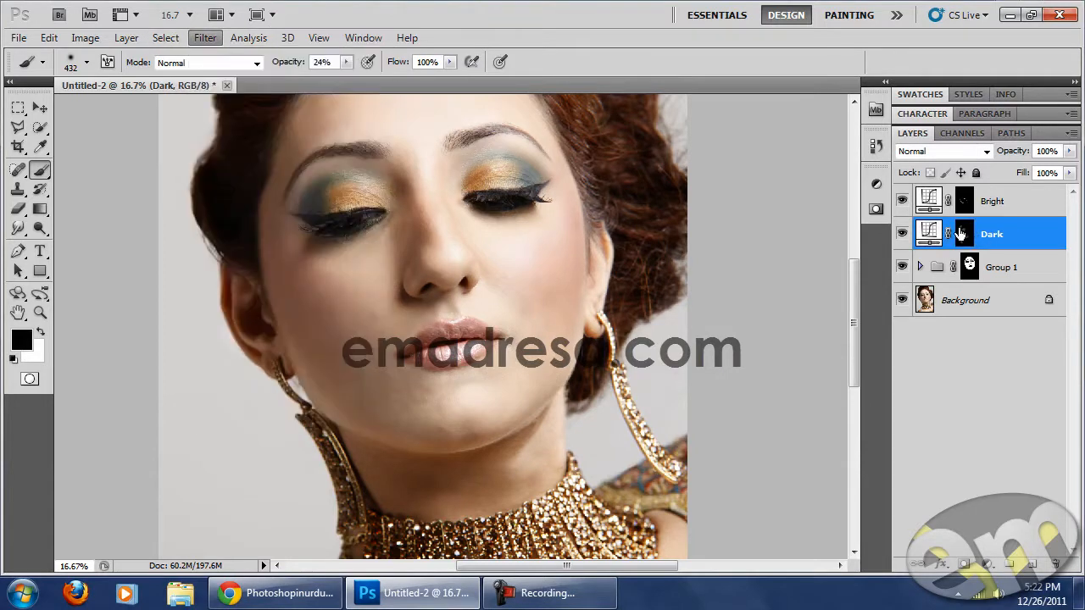
left_click(205, 38)
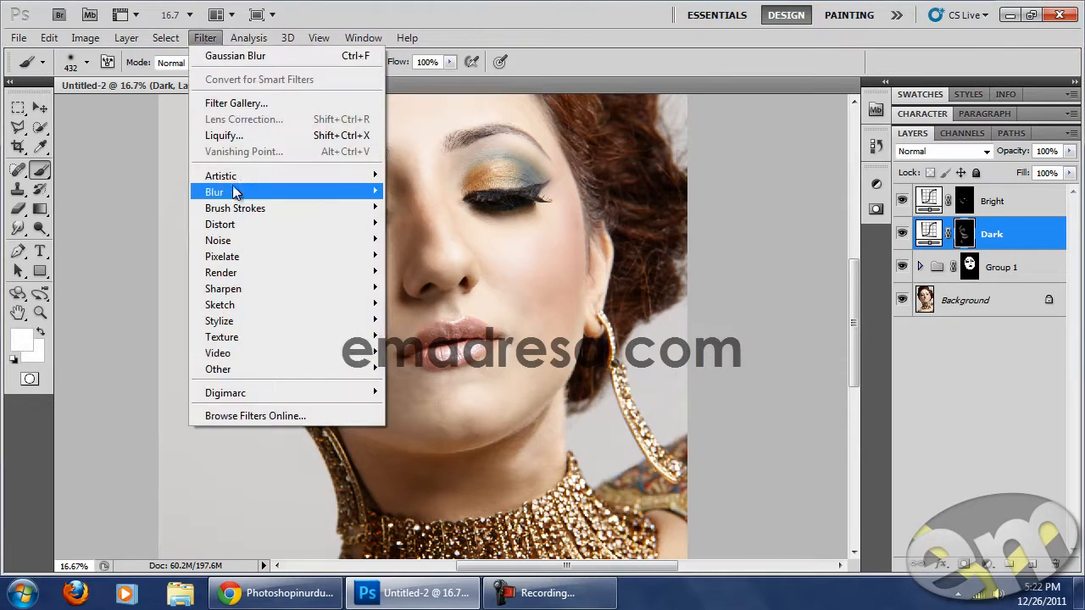
mouse_move(280, 191)
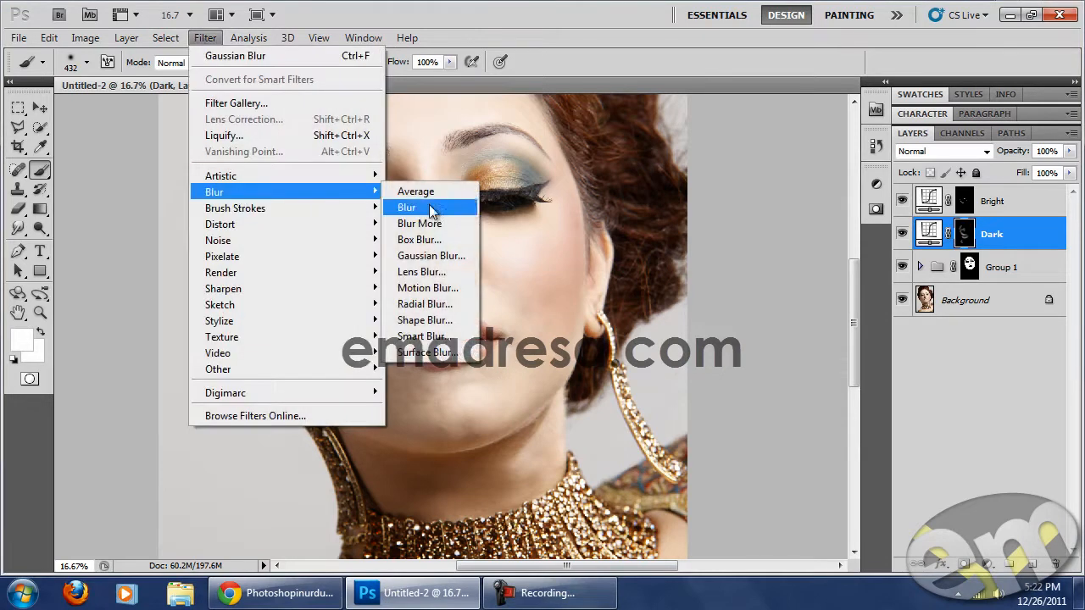
left_click(446, 257)
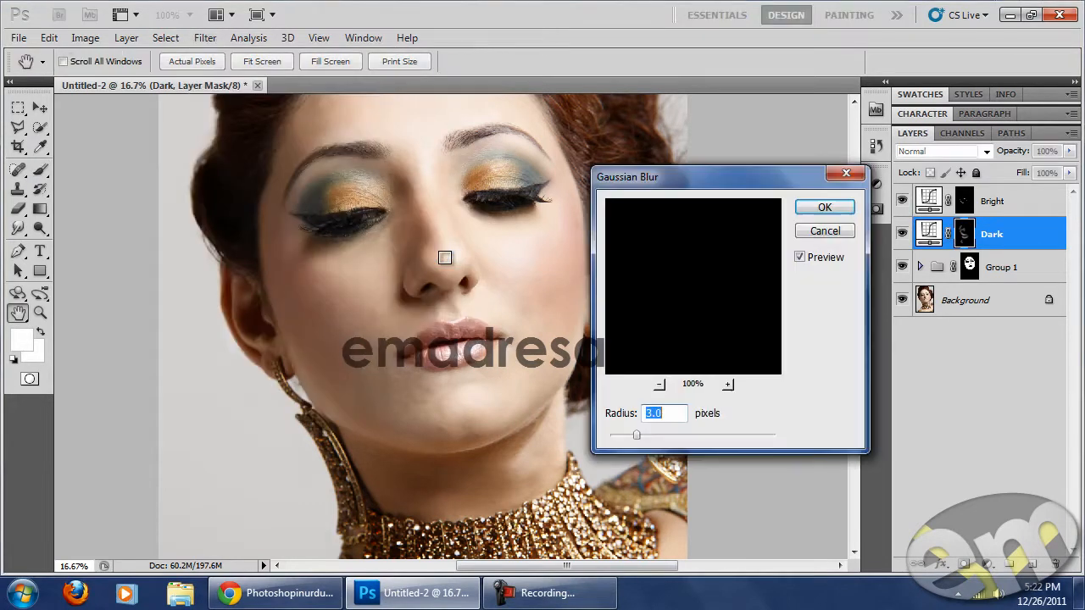
left_click(822, 208)
key("b")
left_click_drag(1015, 157, 1002, 157)
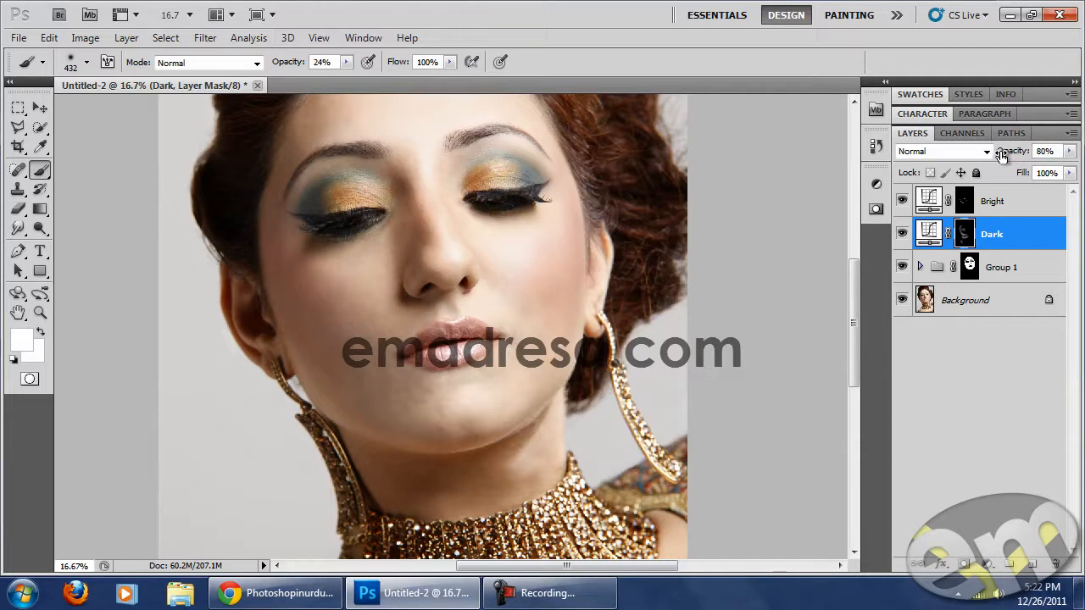
left_click(903, 235)
left_click(903, 234)
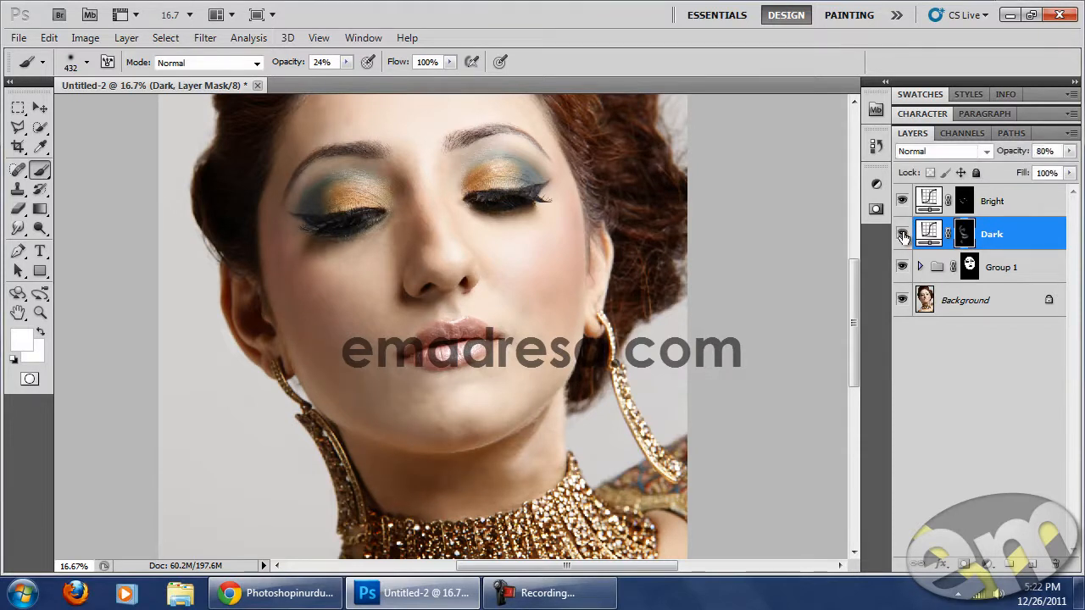
Inspect the nose, cheek and mouth skin at 100% and 50% zoom, comparing it with Group 1 hidden and shown.
left_click_drag(858, 315, 852, 291)
left_click(40, 314)
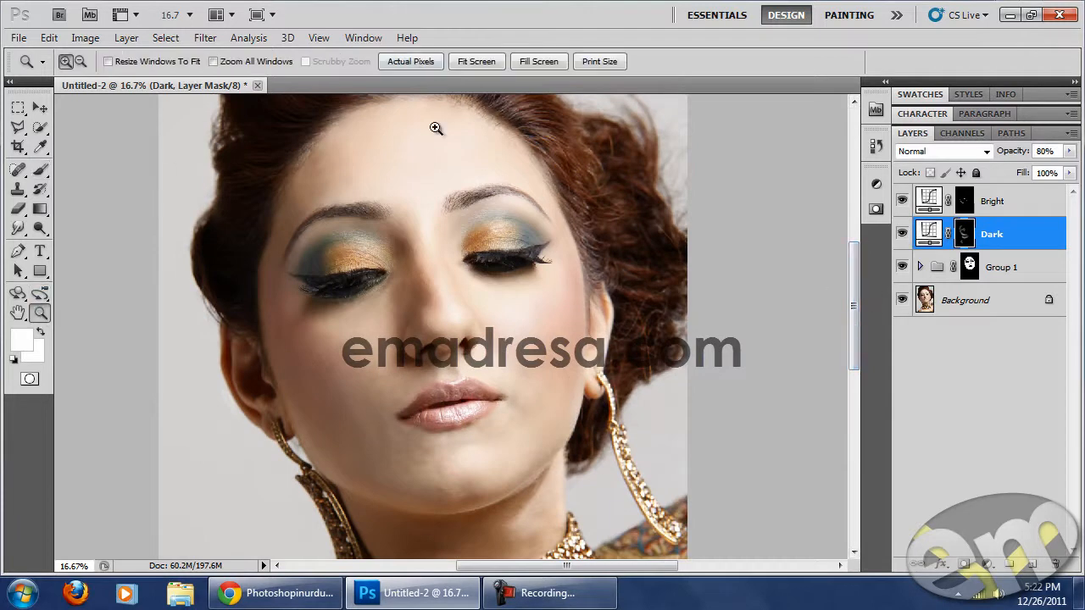
left_click(412, 62)
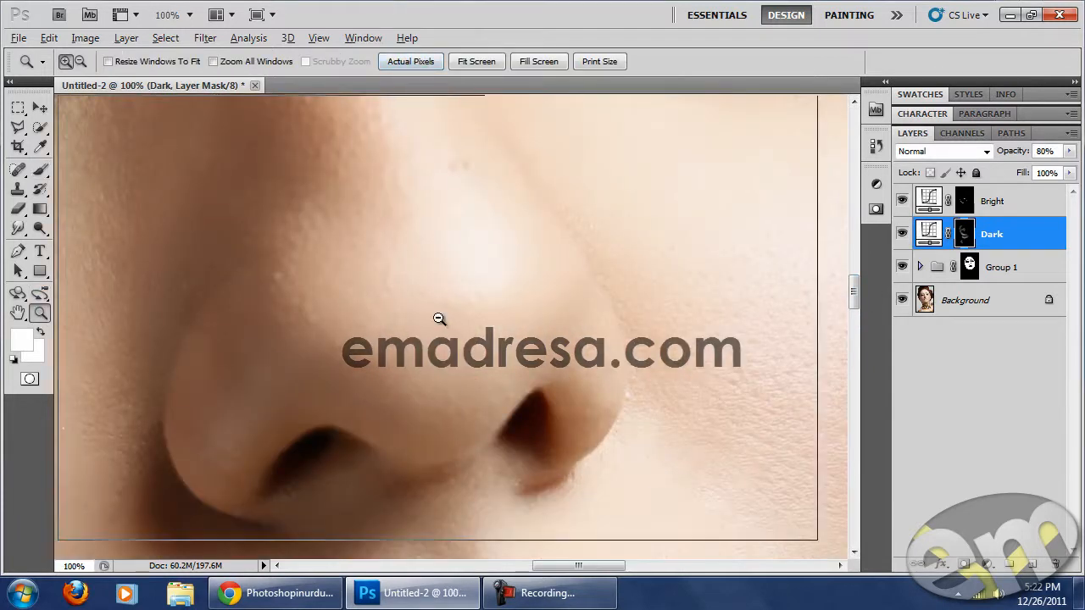
left_click(439, 318, "alt")
left_click(392, 331, "alt")
left_click_drag(449, 331, 506, 252)
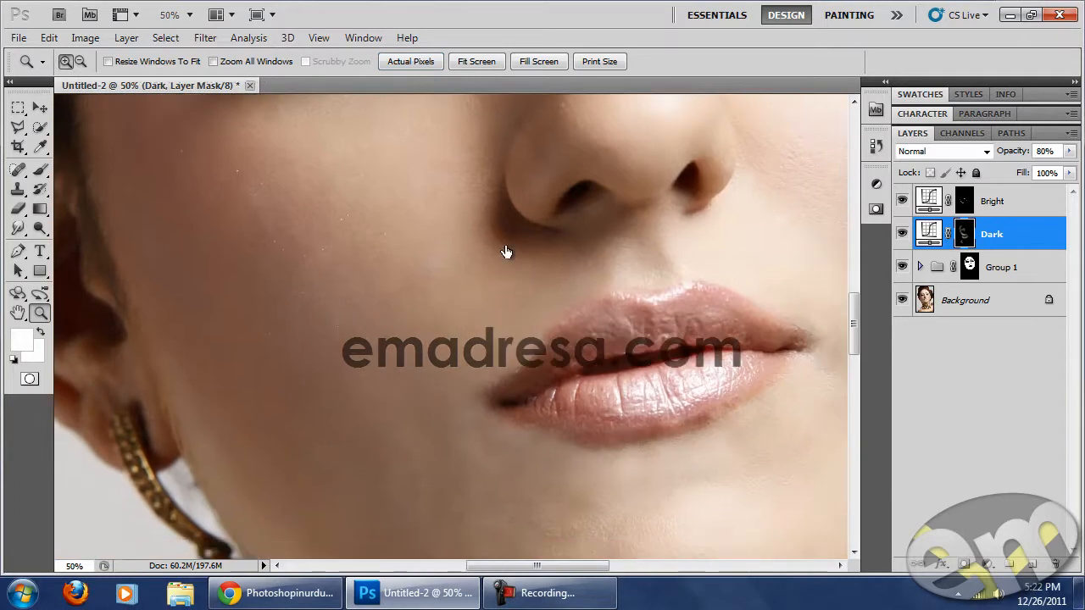
left_click(1008, 272)
left_click(901, 267)
left_click(902, 267)
left_click(902, 267)
left_click(902, 267)
left_click(902, 267)
Compare the cheek's skin texture beside the nose at 100% zoom with the smoothing group hidden and shown.
left_click(396, 61)
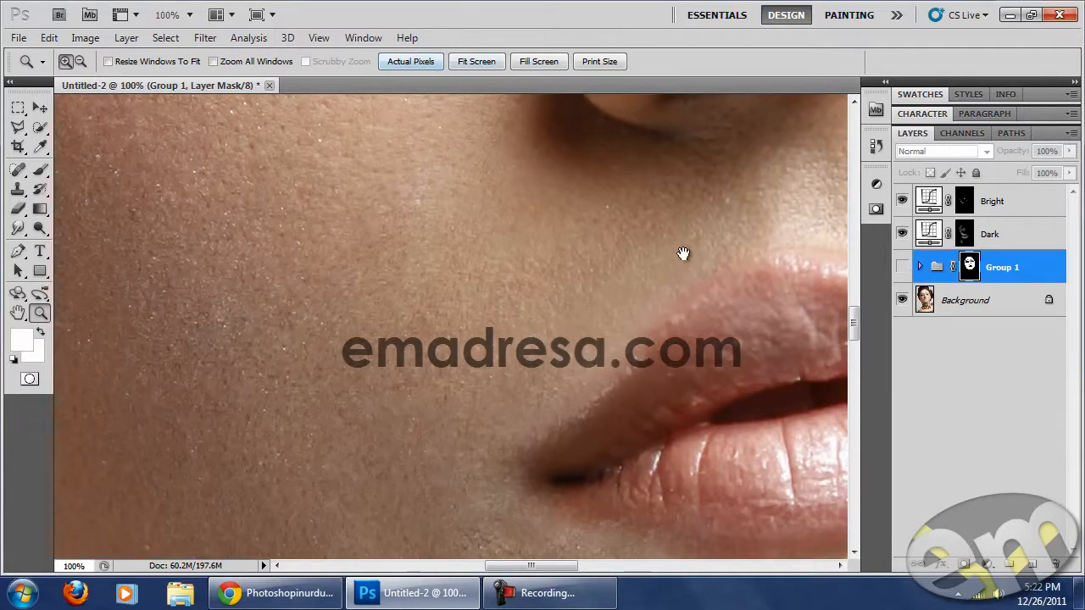
left_click_drag(567, 201, 584, 410)
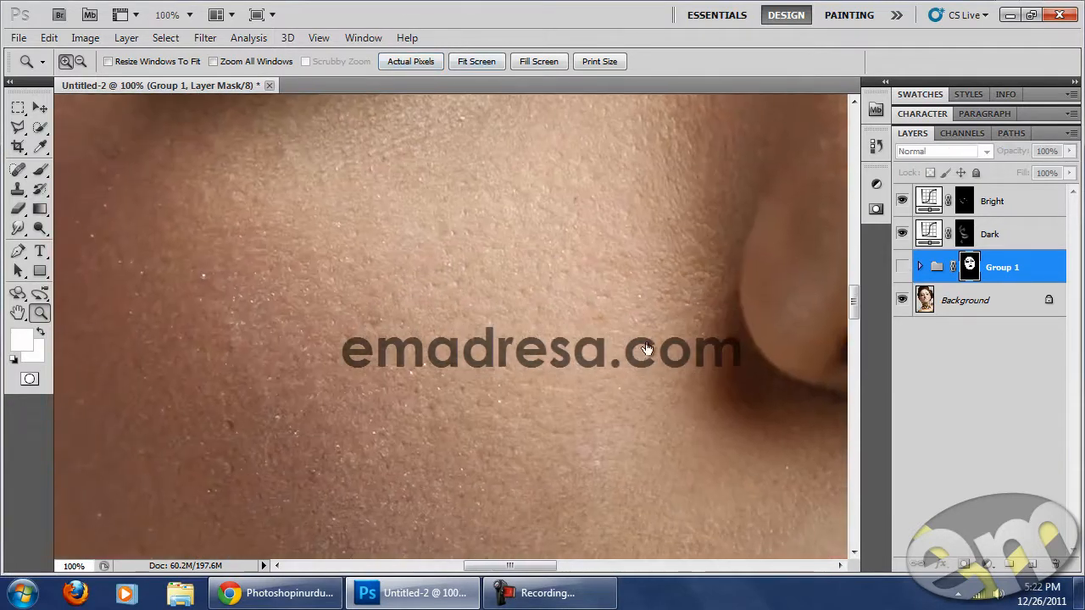
left_click(902, 267)
left_click(903, 268)
left_click(903, 267)
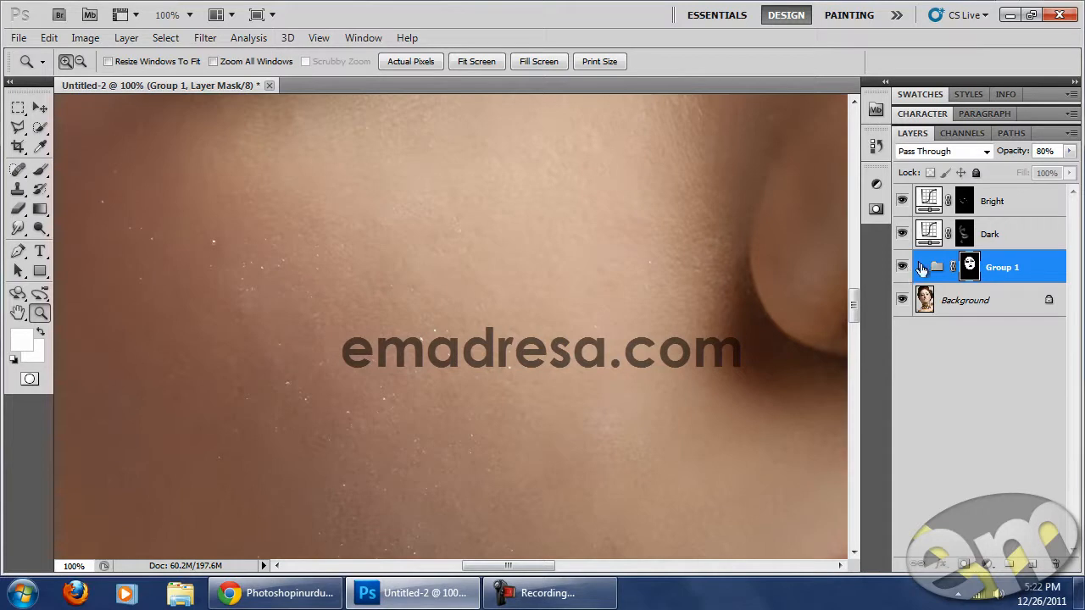
Expand Group 1 to reveal its layers and bring up the choice of Dodge, Burn and Sponge tools.
left_click(920, 266)
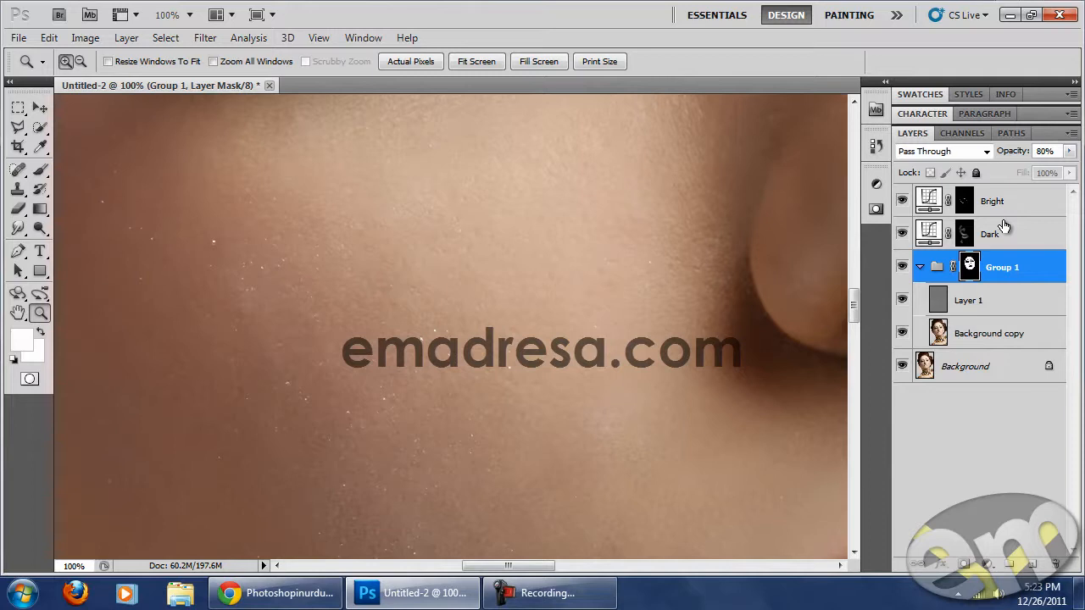
left_click(40, 228)
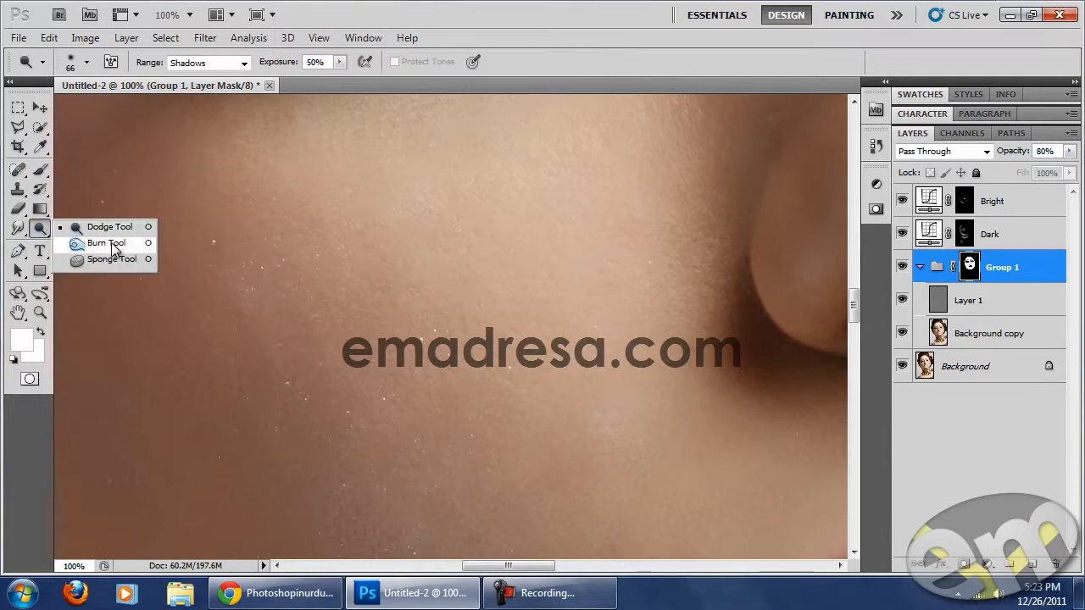